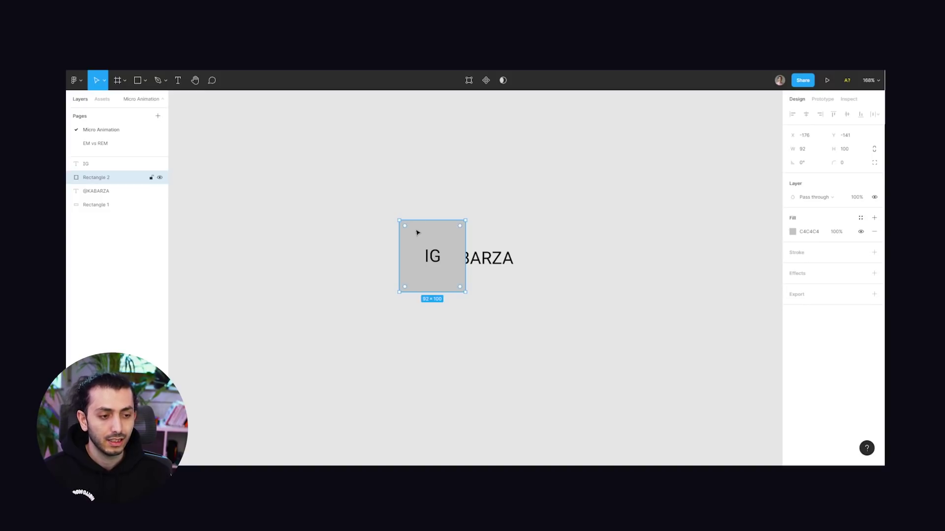
- Move the IG label below the mockup, shrink the light square to 22 × 24, and place the 170 × 32 dark bar behind the handle text
drag(439, 244, 417, 352)
click(434, 261)
drag(494, 246, 531, 255)
click(419, 243)
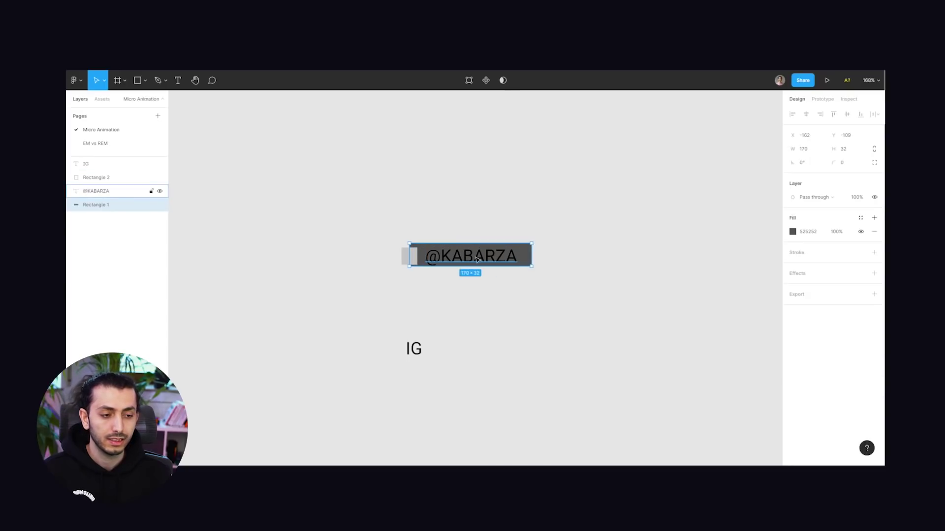
click(406, 258)
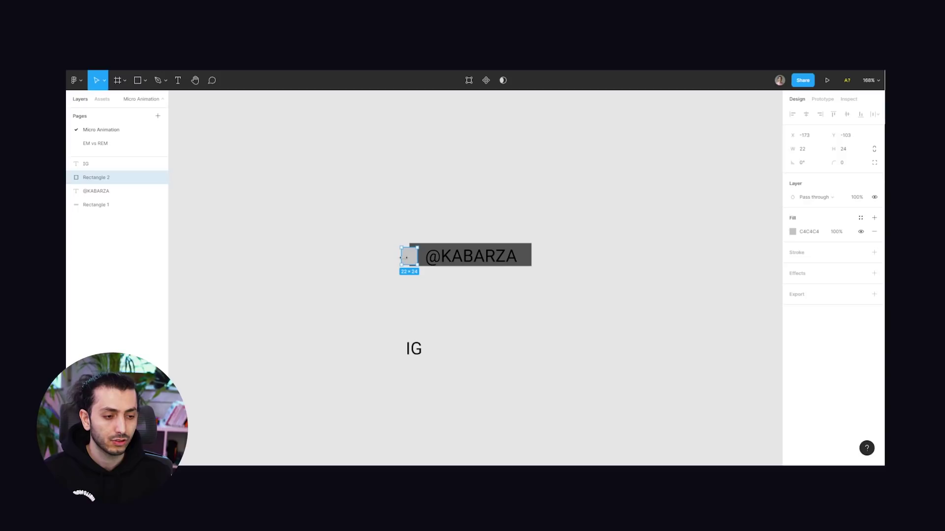
click(430, 248)
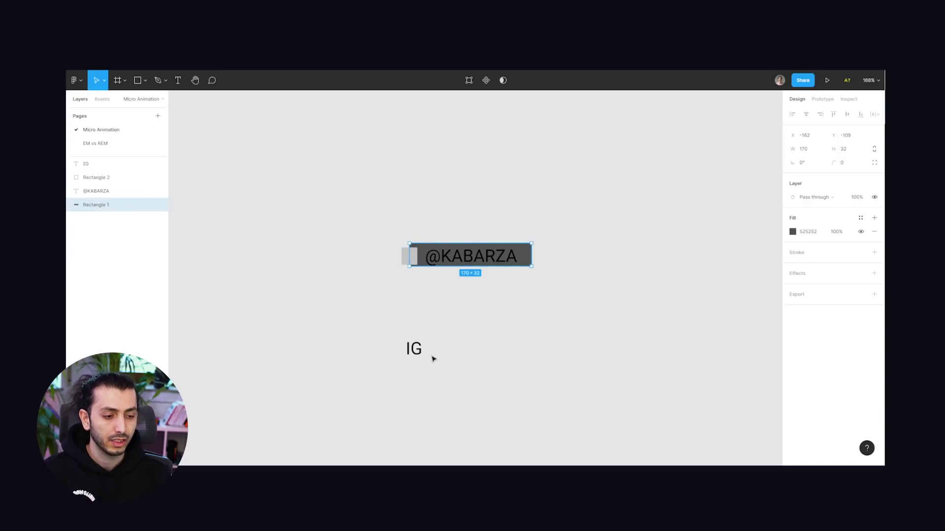
click(449, 261)
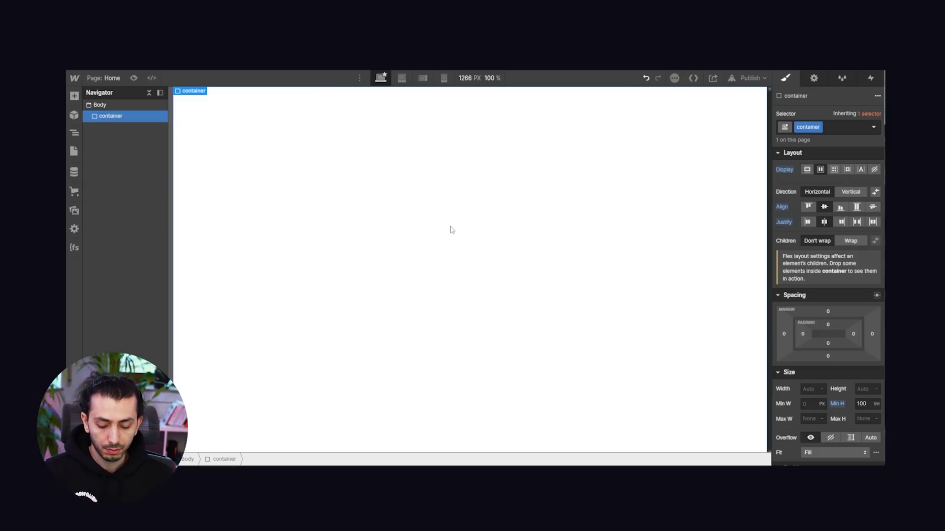
- In Webflow, add a Link Block inside the container and give it the new class btn-wrap
click(74, 96)
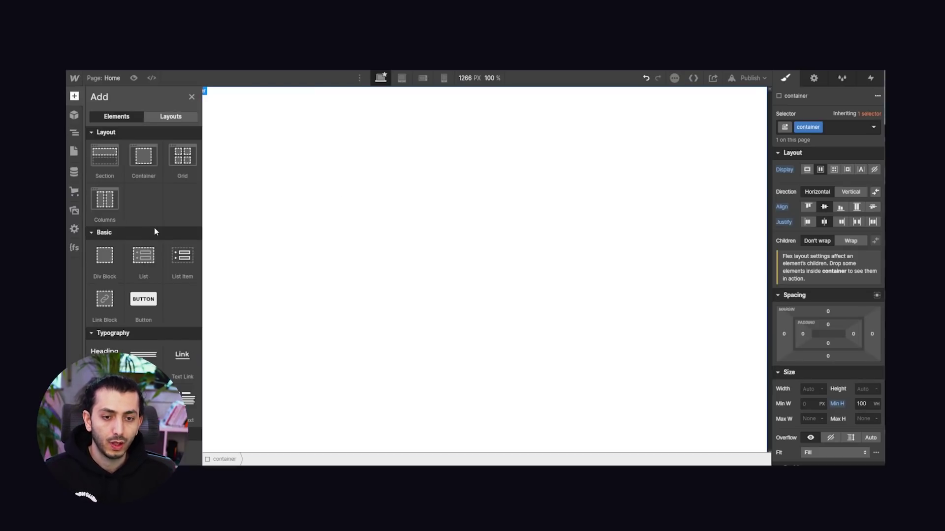
drag(104, 301, 465, 261)
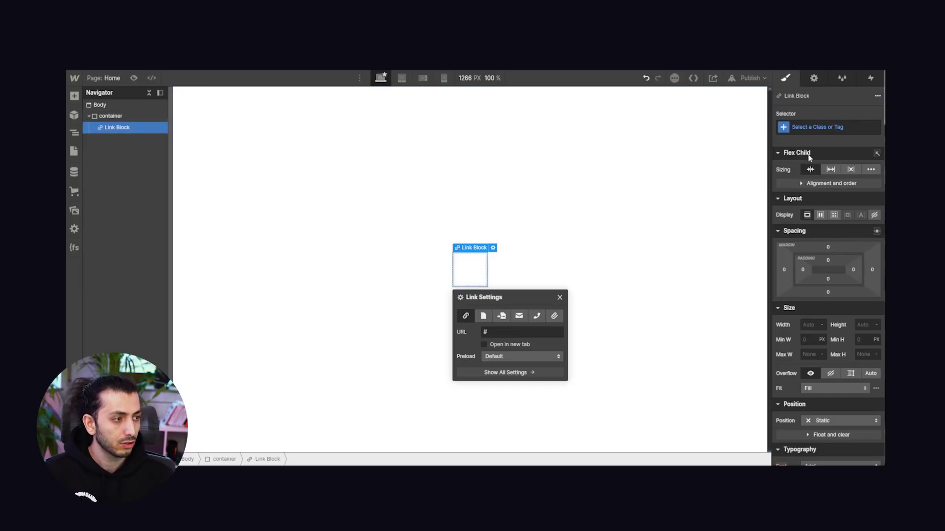
click(826, 128)
text(bt)
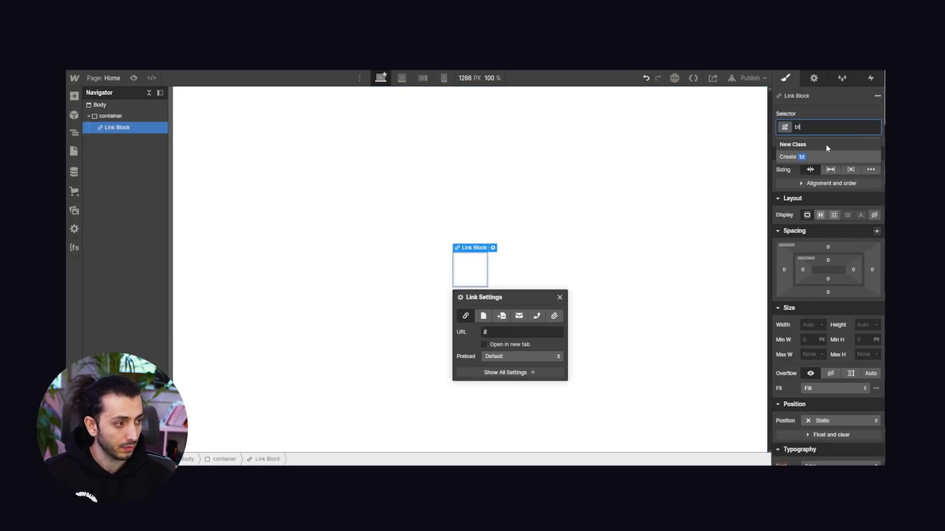
text(n-wrap)
key(Return)
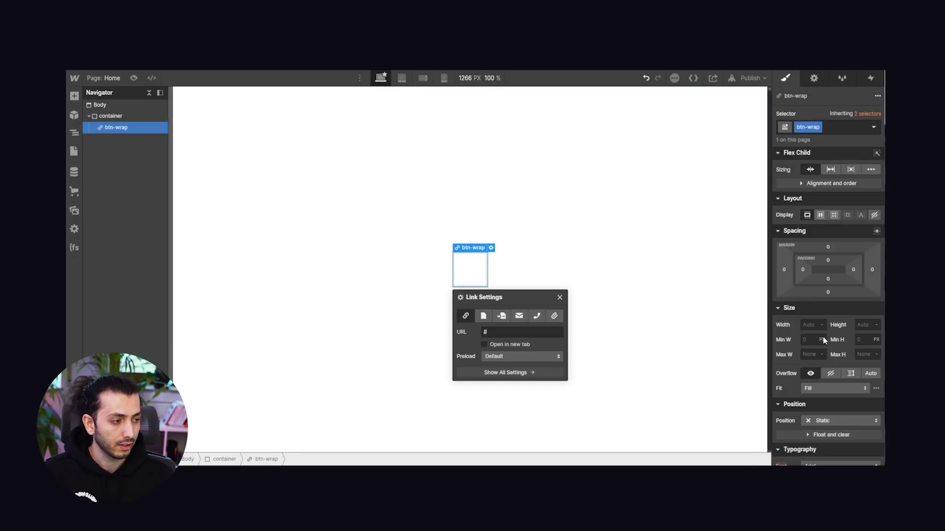
- Set the btn-wrap link block's width to 5 rem and its height to 3 rem
click(810, 325)
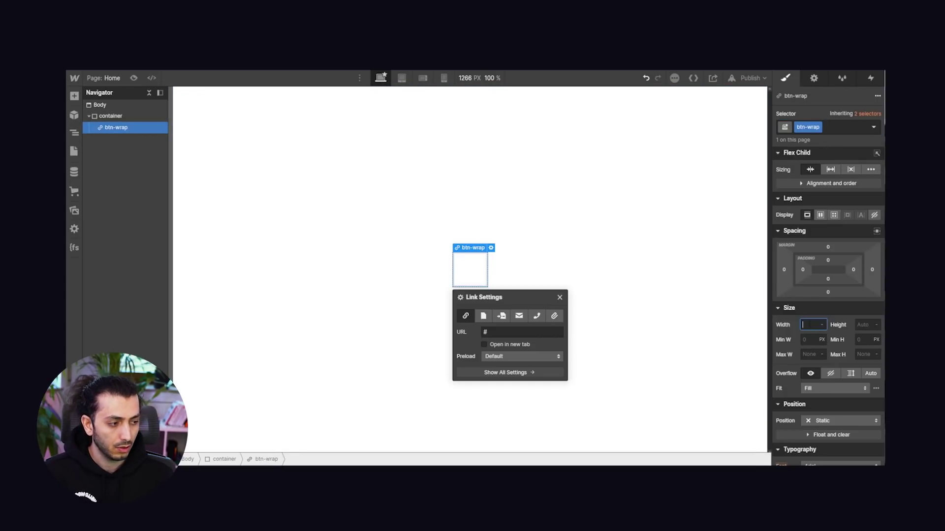
click(559, 297)
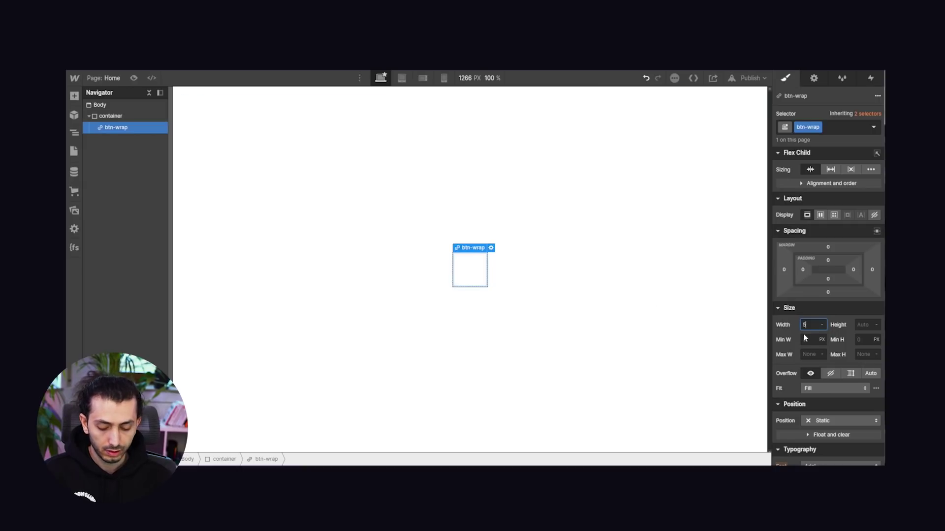
key(Tab)
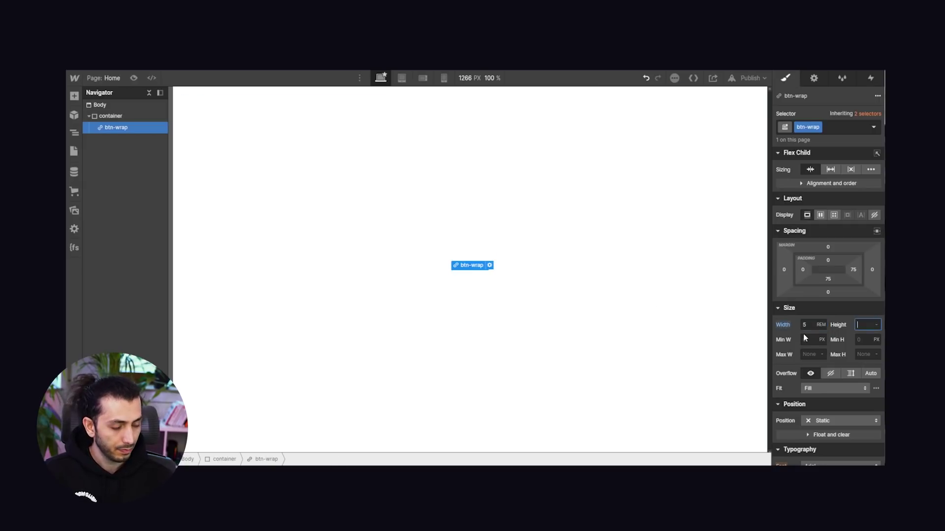
text(3rem)
key(Return)
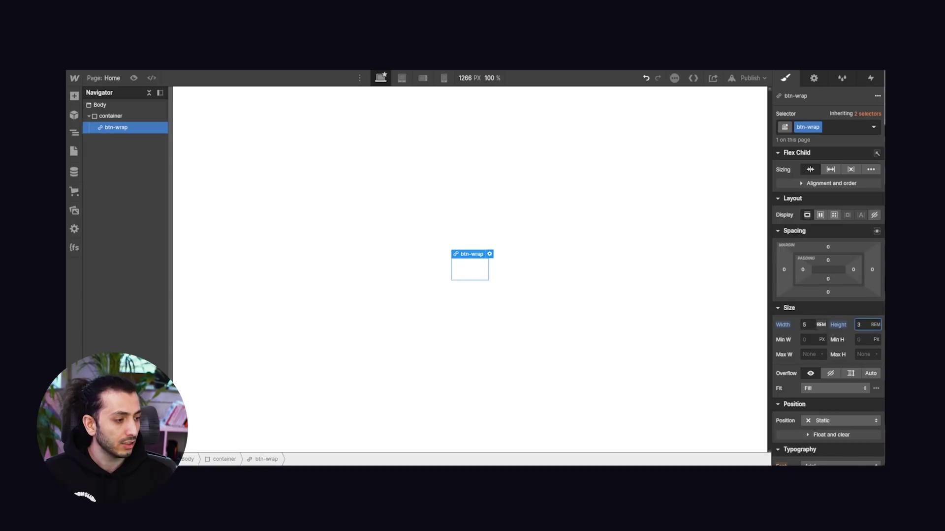
click(487, 268)
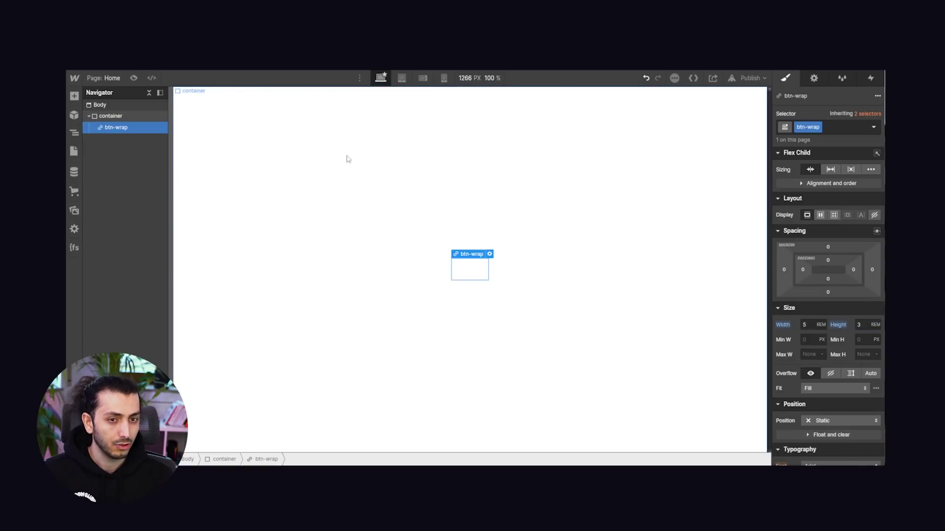
- Remove the text decoration from btn-wrap and set its text color to black
scroll(829, 295, down, 5)
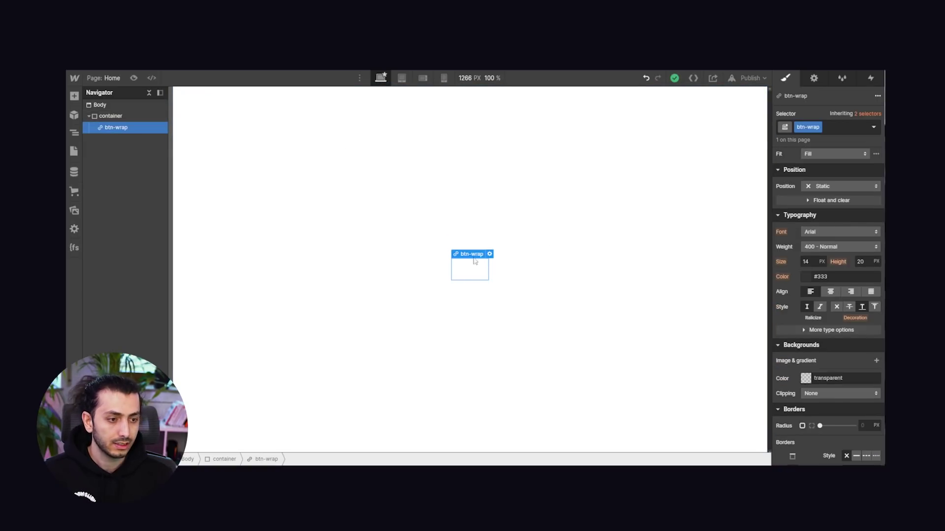
click(837, 308)
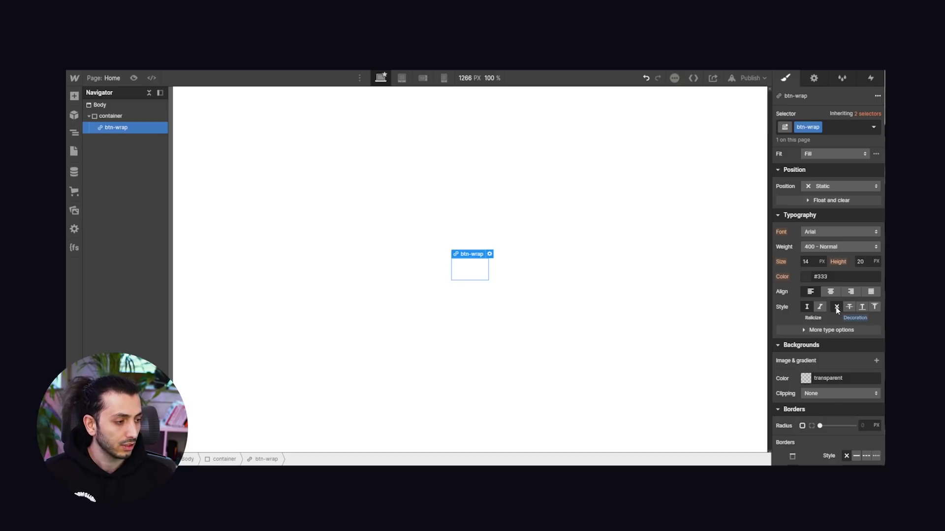
click(807, 276)
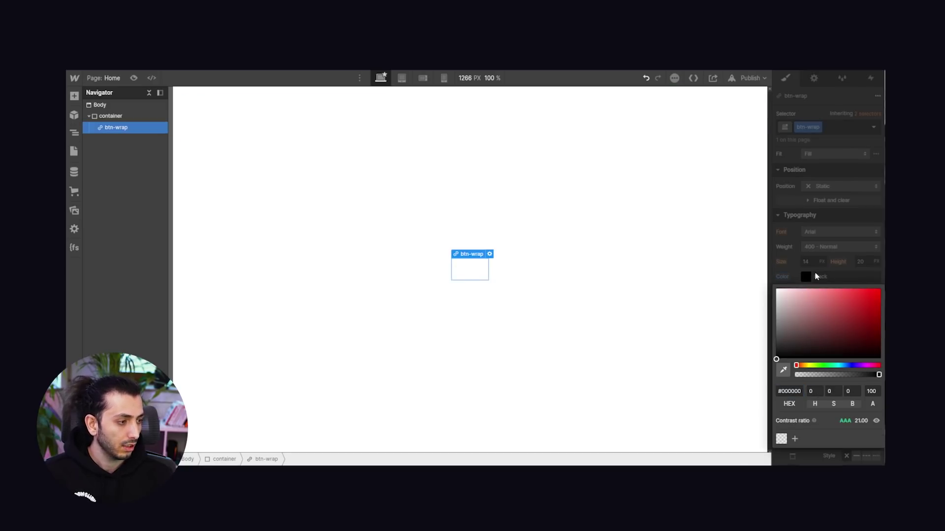
click(809, 277)
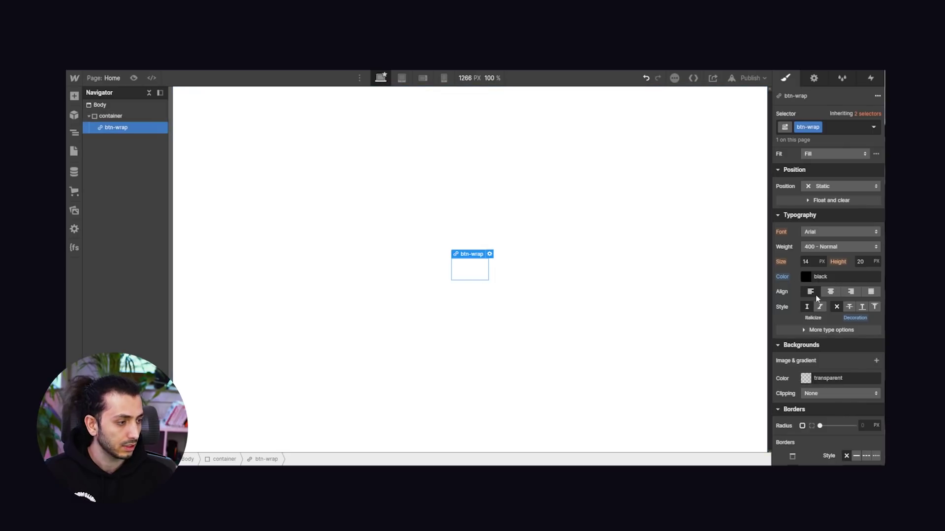
- Give btn-wrap a dark grey background color, #3d3d3d
scroll(816, 295, down, 1)
click(806, 332)
drag(776, 252, 761, 235)
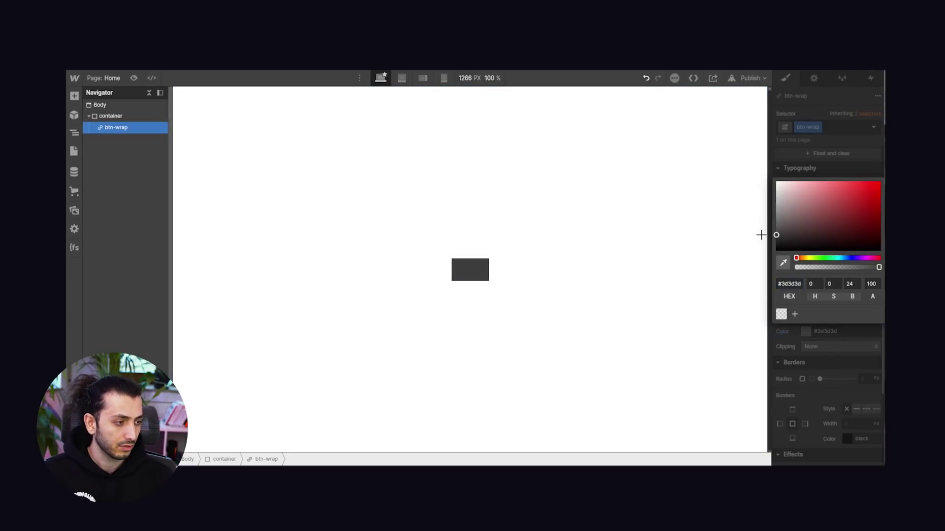
click(837, 371)
- Set btn-wrap's display to horizontal flex with its children centered by both align and justify
scroll(841, 344, up, 6)
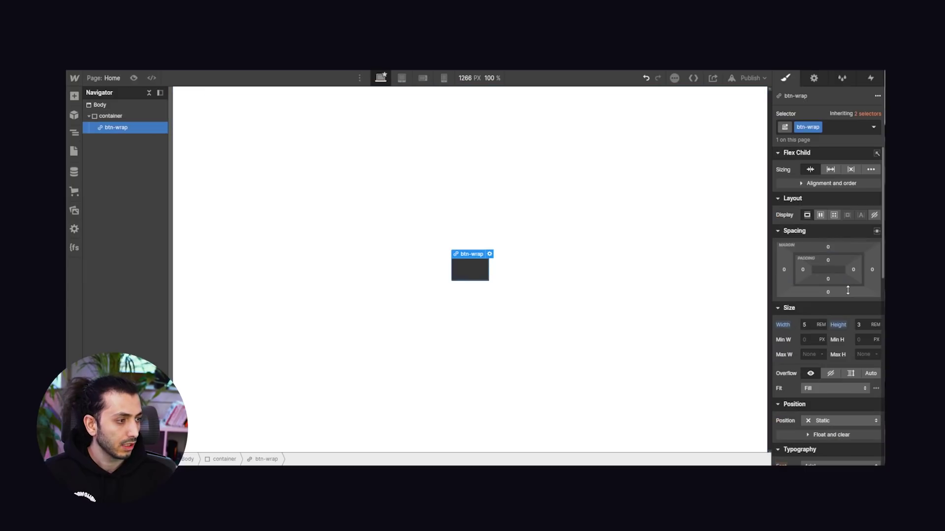
click(819, 216)
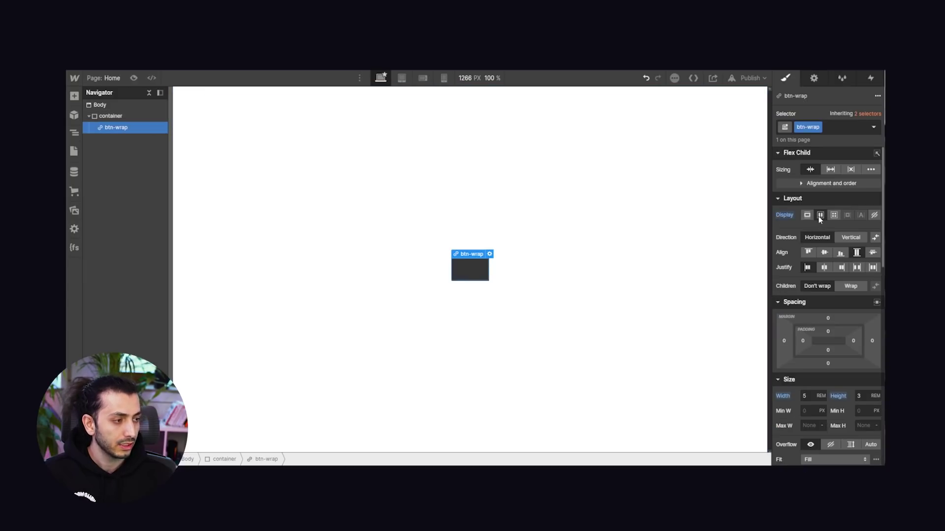
click(824, 252)
click(825, 270)
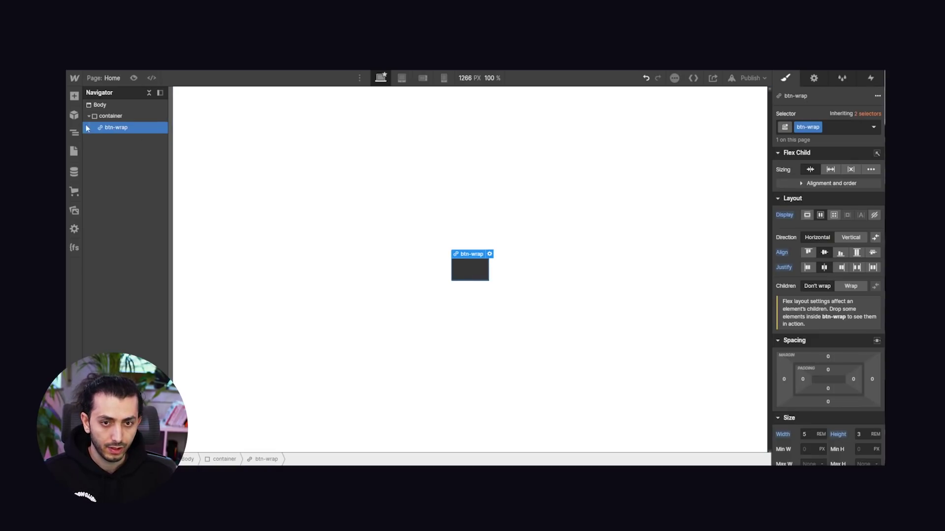
click(74, 96)
scroll(148, 310, down, 2)
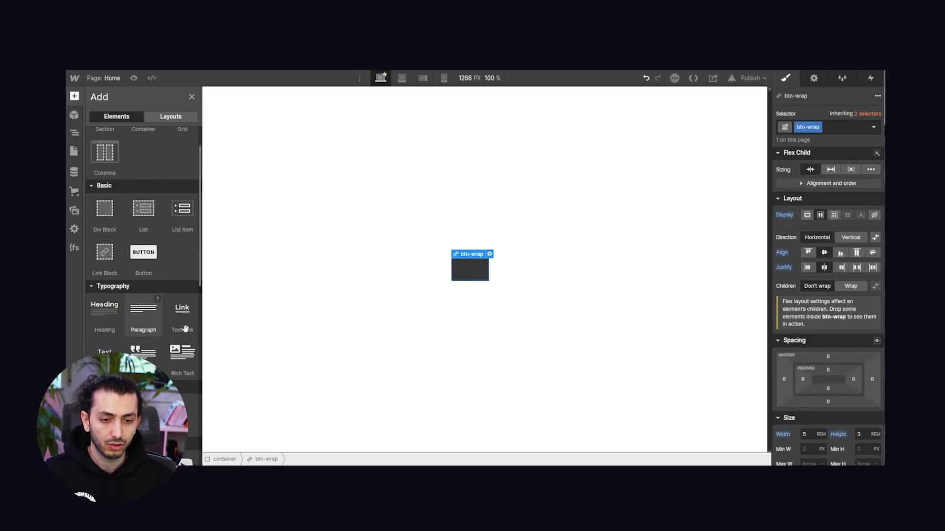
click(470, 274)
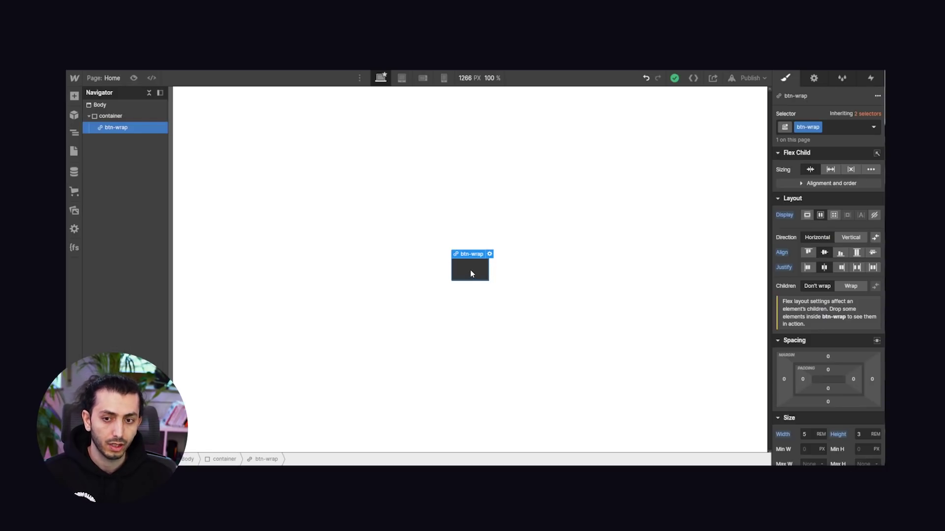
- Insert a Text Block inside btn-wrap and replace its placeholder text with IG
key(ctrl+e)
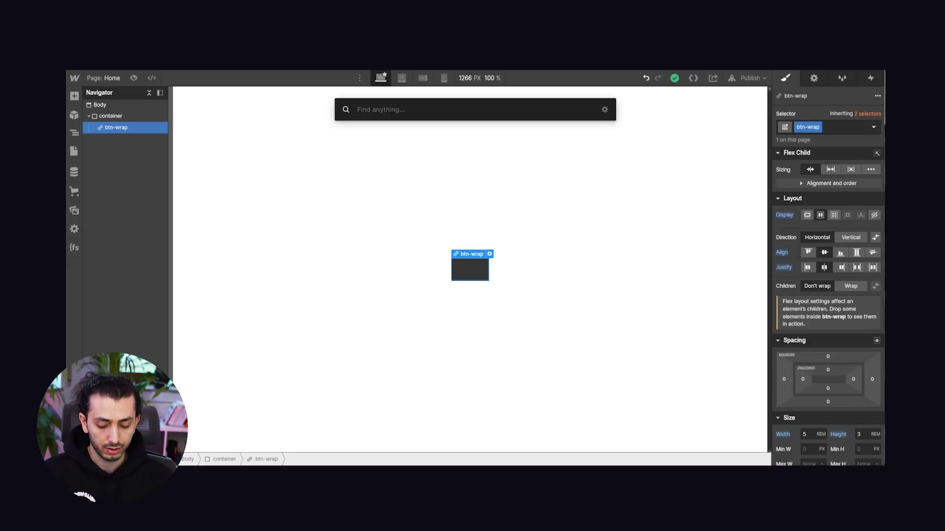
text(te)
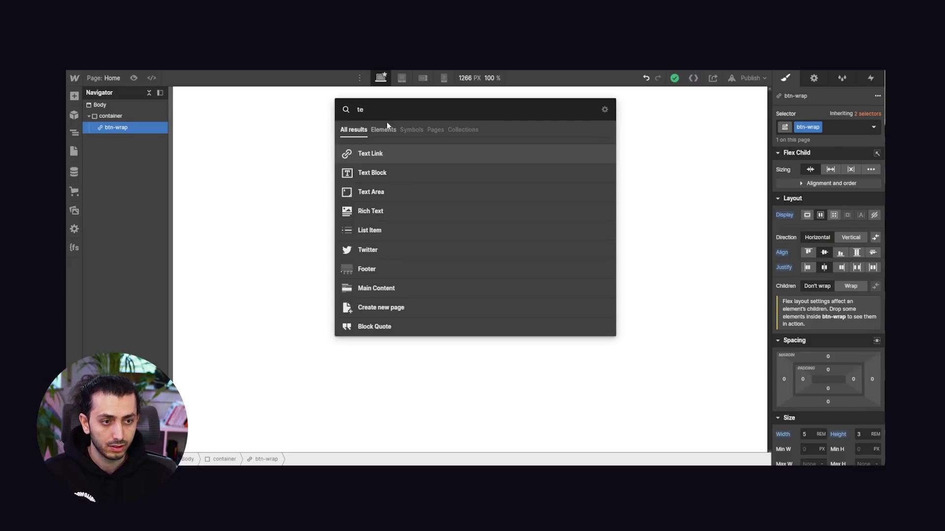
click(383, 178)
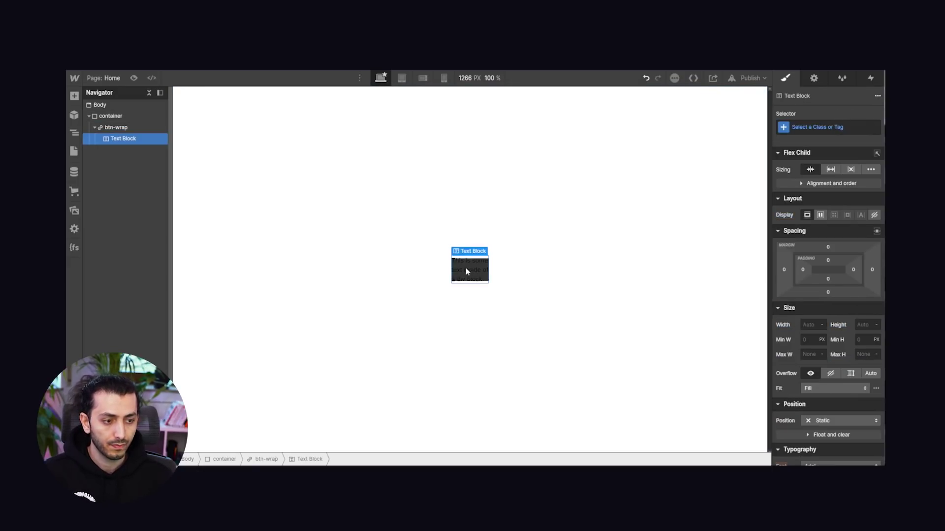
key(Return)
key(BackSpace)
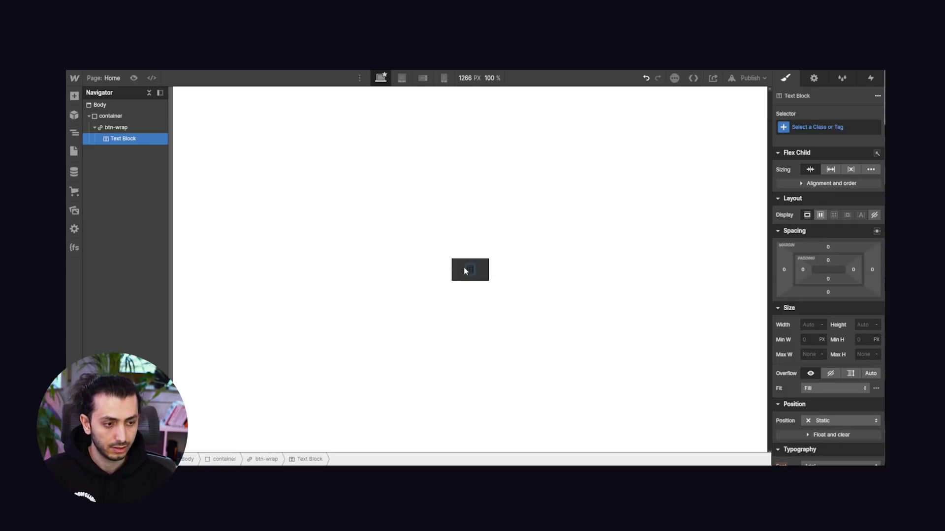
key(Escape)
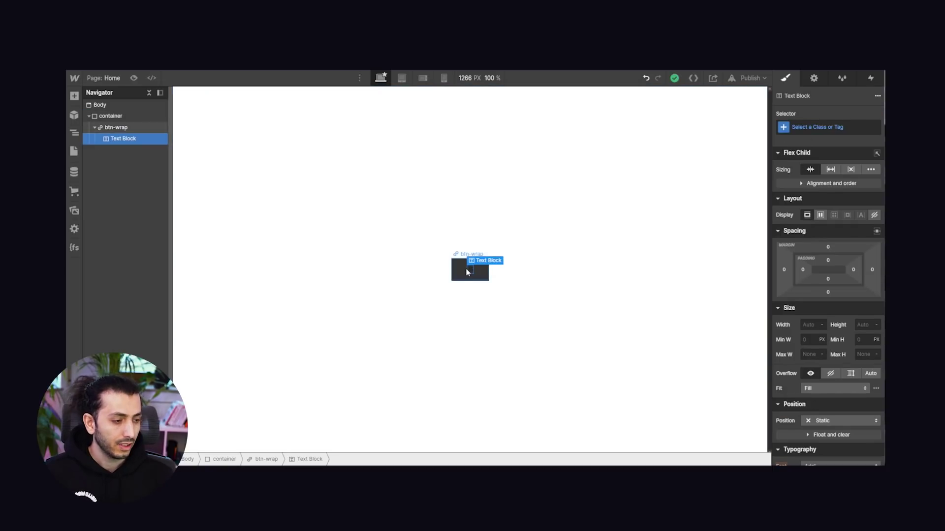
- Set the IG text block's font size to 1.8 rem and its line height to 1 without a unit
scroll(801, 335, down, 4)
click(806, 309)
text(1)
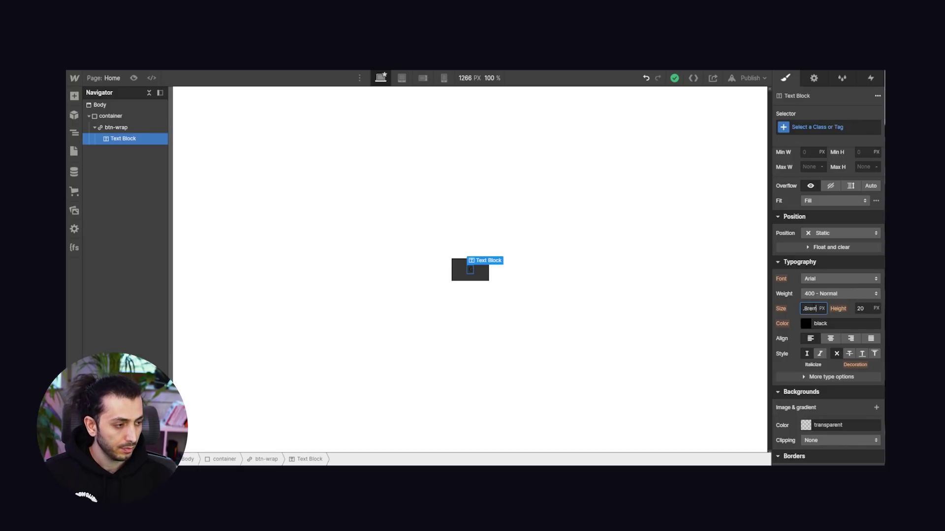
text(.8rem)
key(Return)
click(869, 308)
text(1)
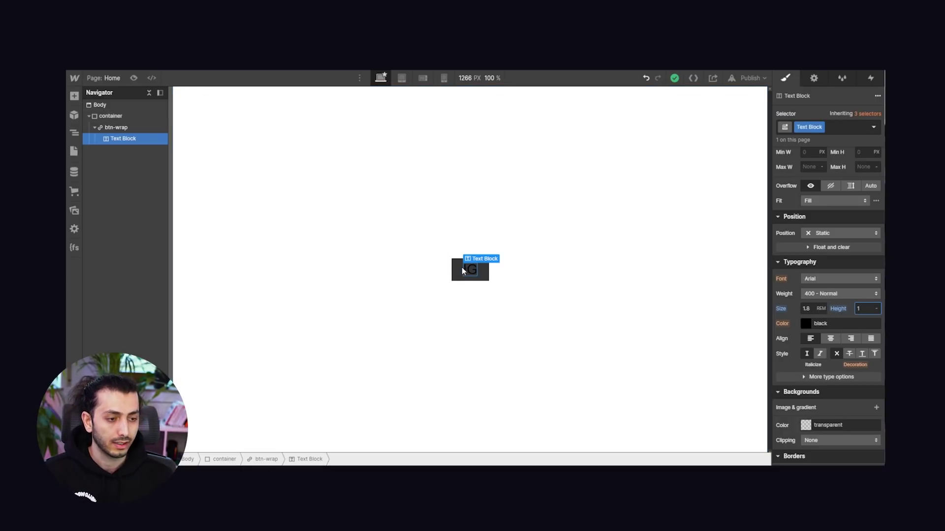
- Try white as the IG text block's font color and return it to black, #000000
click(485, 268)
scroll(829, 289, up, 3)
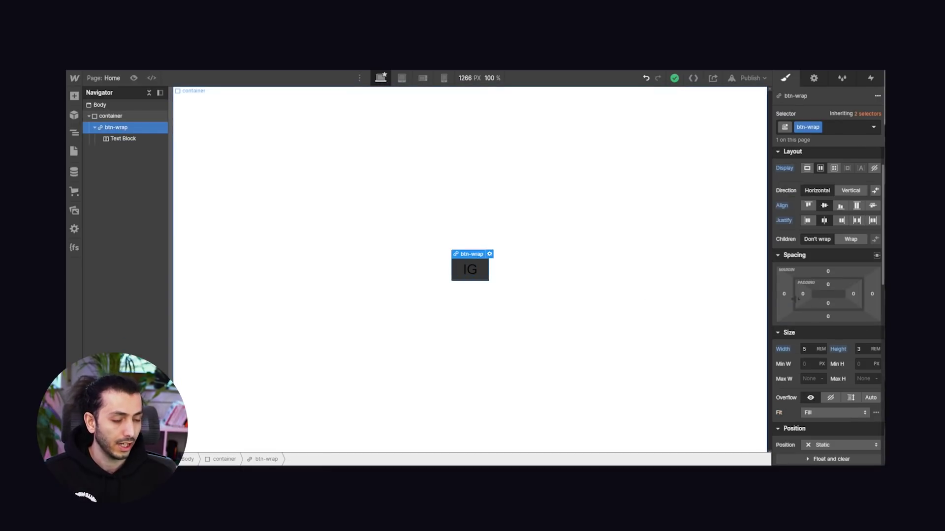
scroll(829, 289, down, 2)
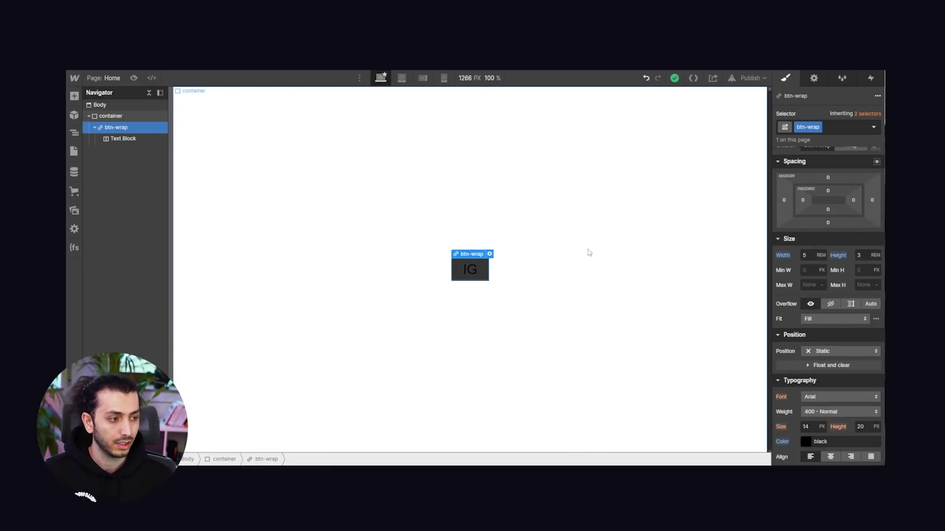
click(469, 271)
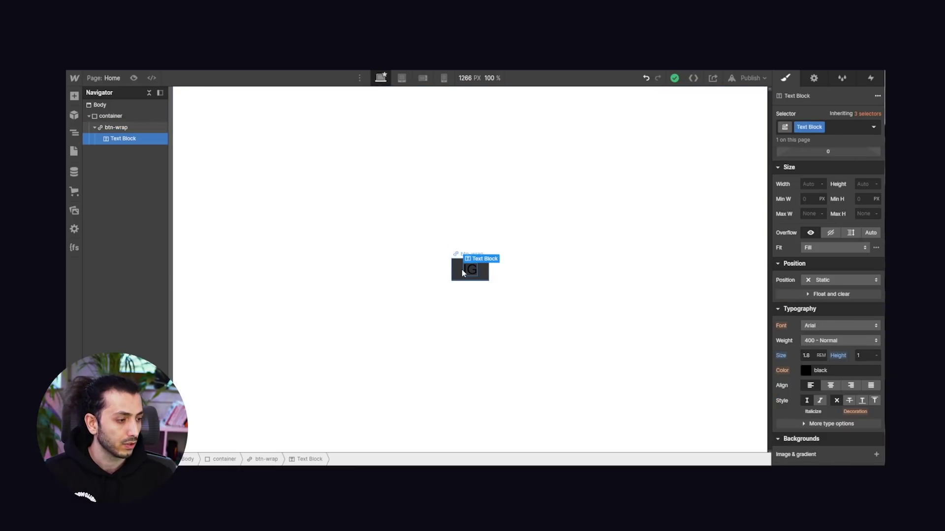
scroll(814, 368, up, 2)
scroll(814, 368, down, 4)
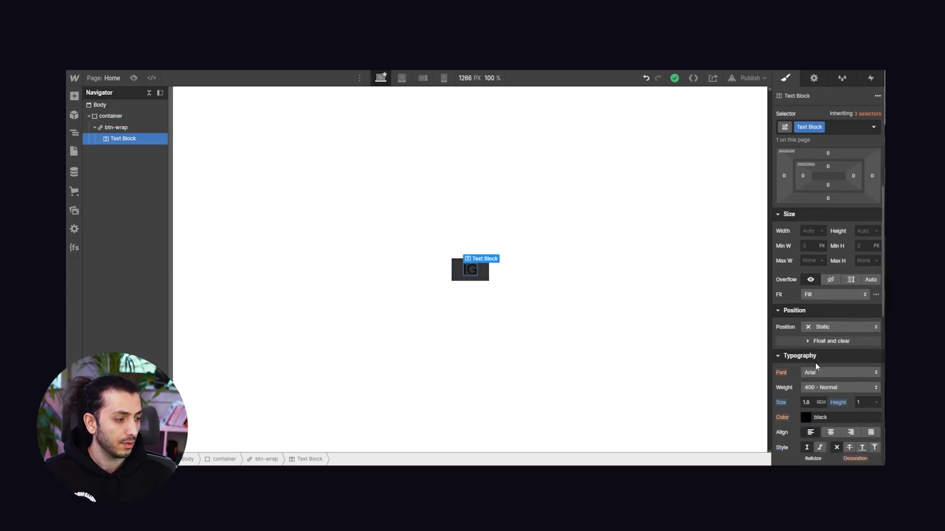
click(807, 276)
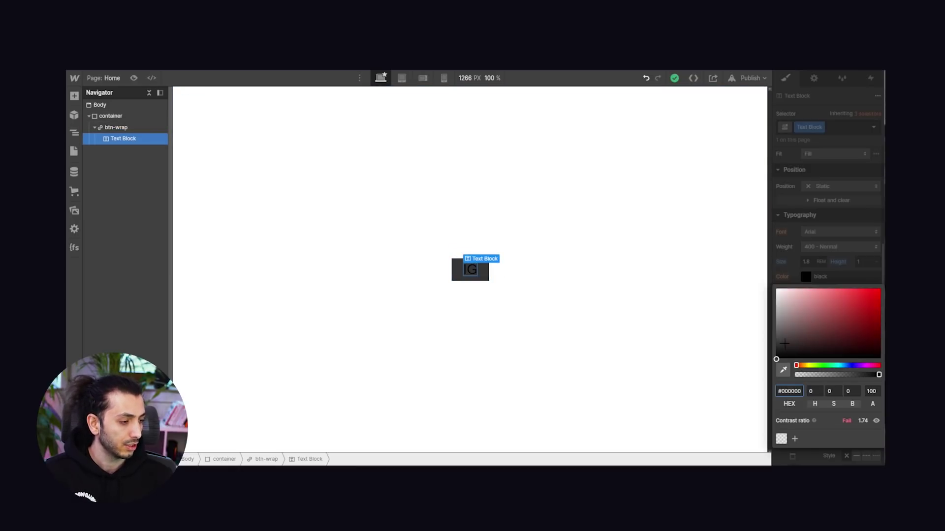
drag(784, 297, 732, 213)
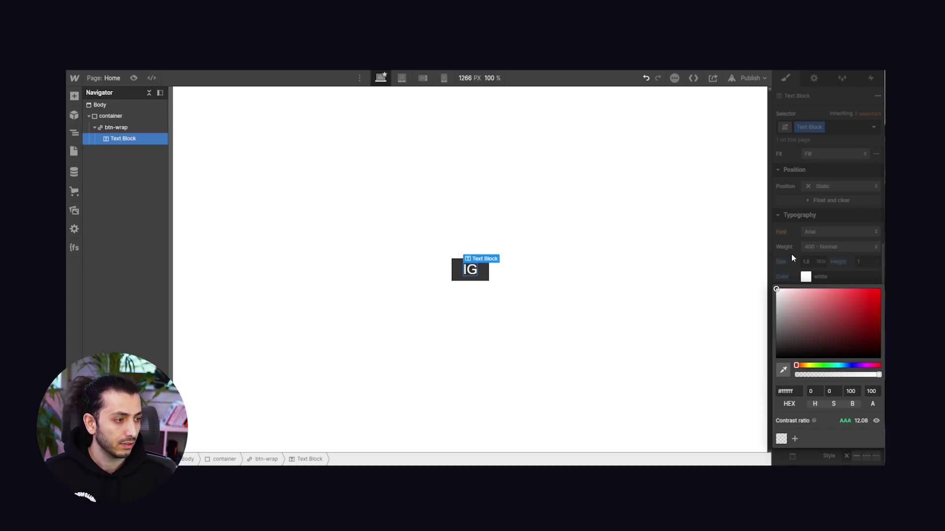
drag(784, 296, 746, 366)
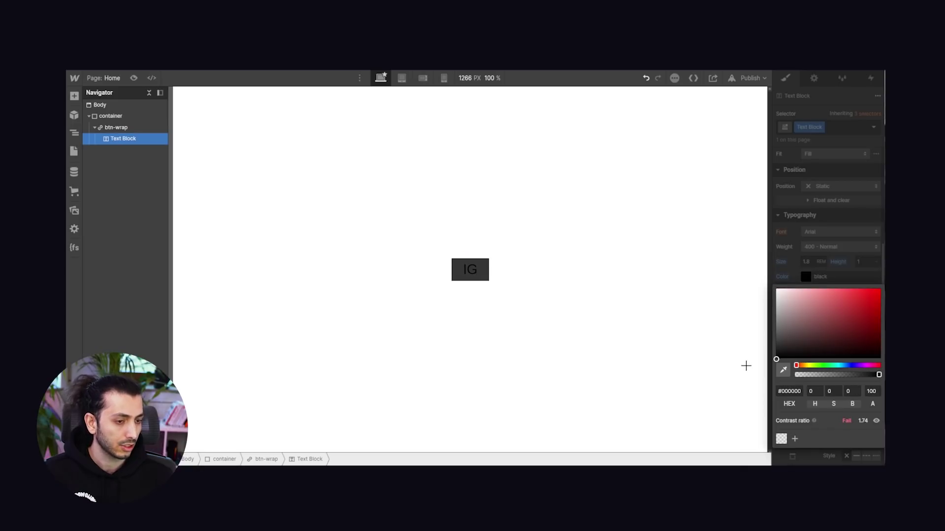
click(482, 270)
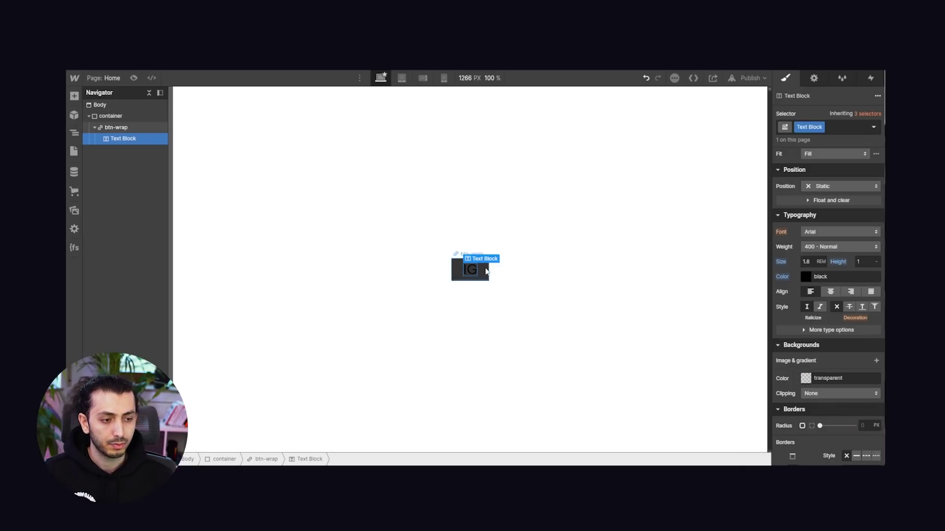
- Insert a Div Block inside btn-wrap, alongside the IG text block
click(120, 129)
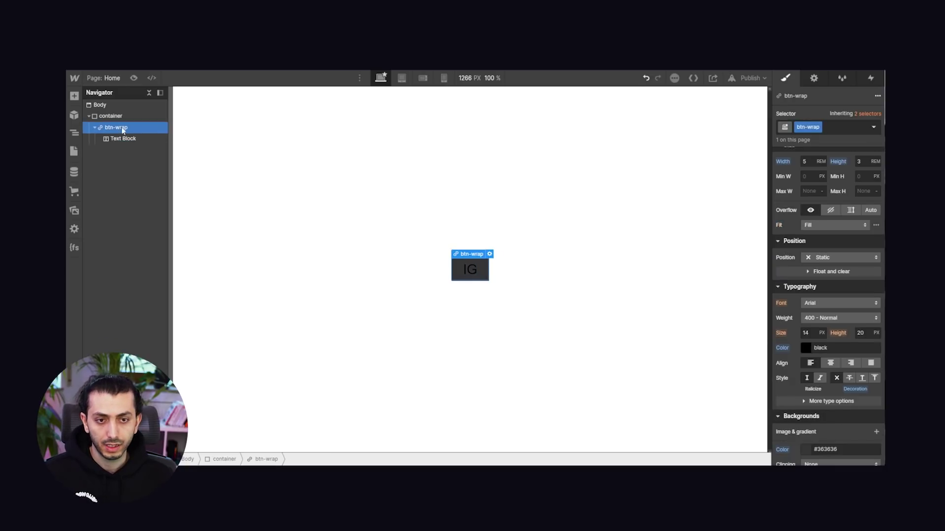
key(ctrl+e)
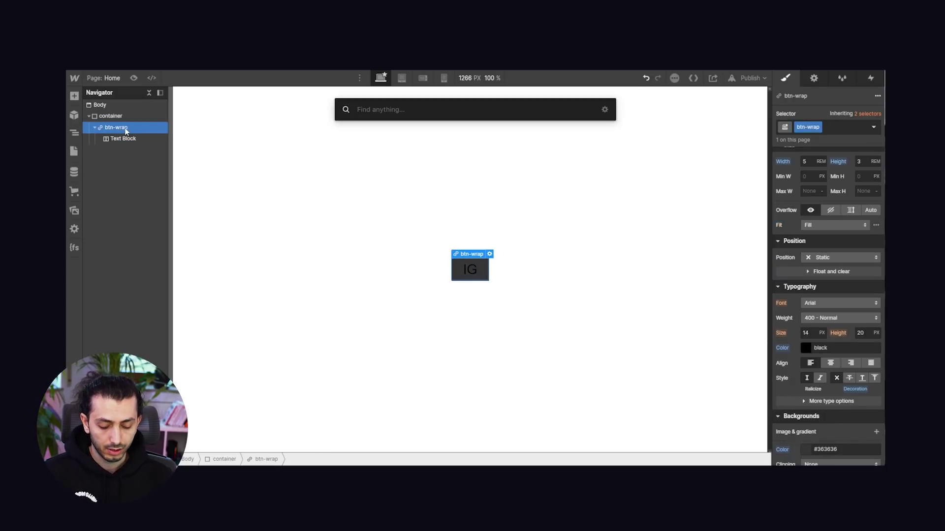
text(div)
key(Return)
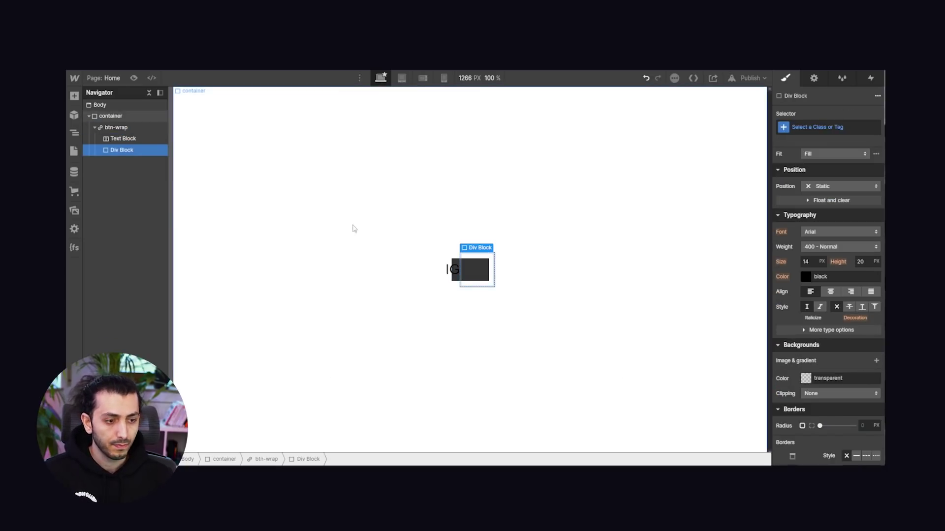
- Set the new Div Block's width and height to 8 rem each
scroll(801, 267, up, 4)
click(809, 278)
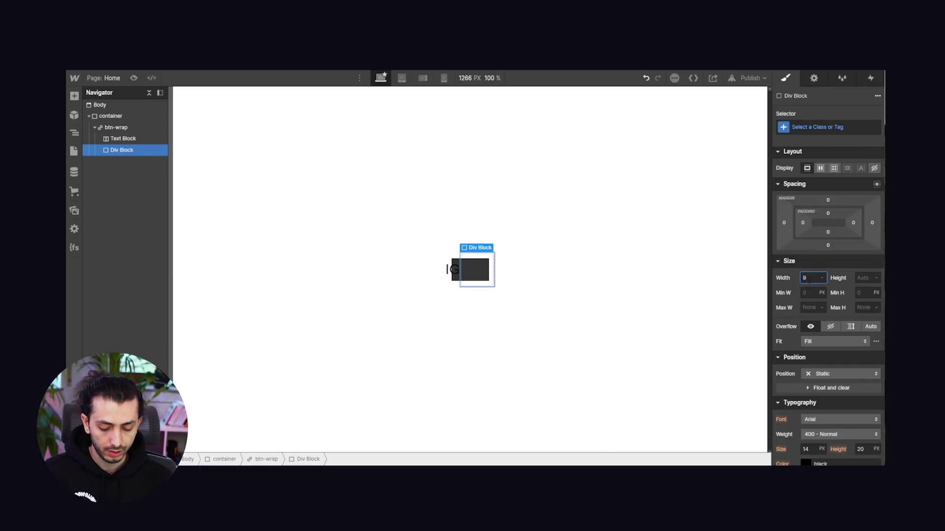
key(Tab)
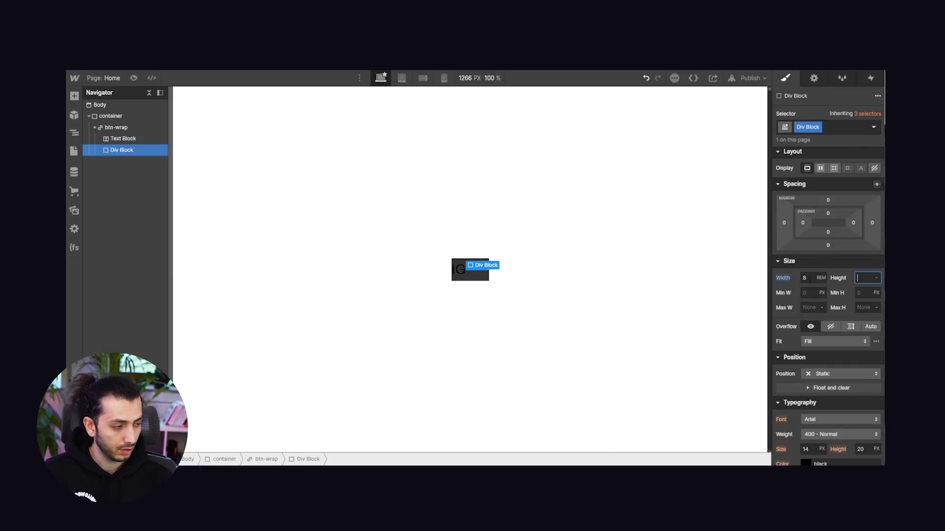
text(8rem)
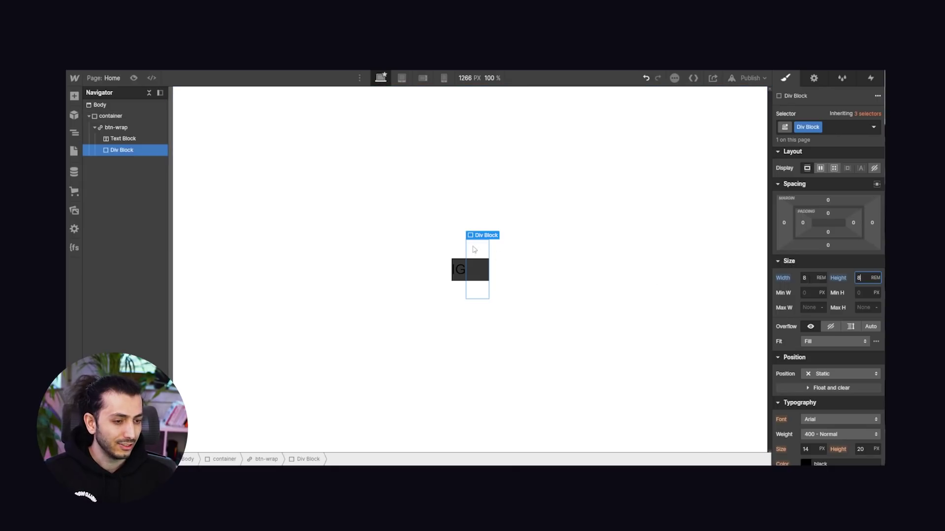
scroll(834, 278, down, 1)
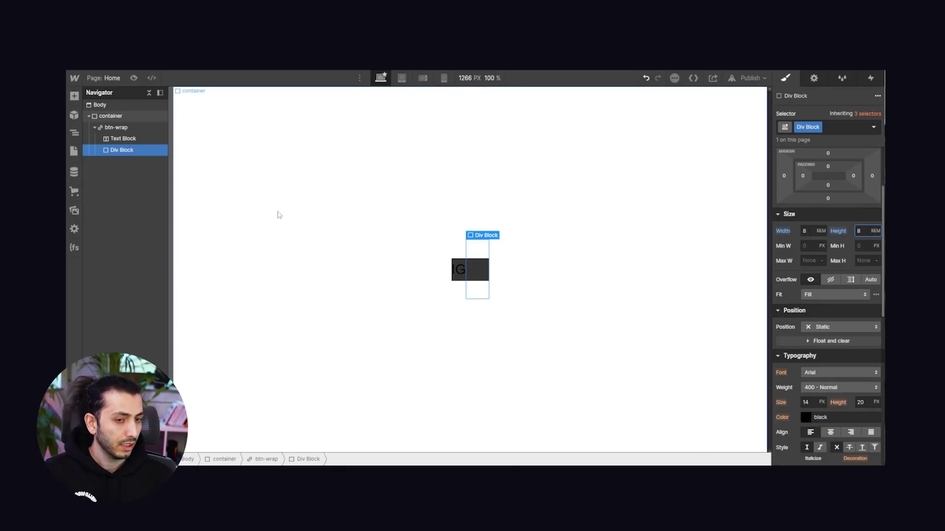
- Set btn-wrap's position to relative
click(120, 129)
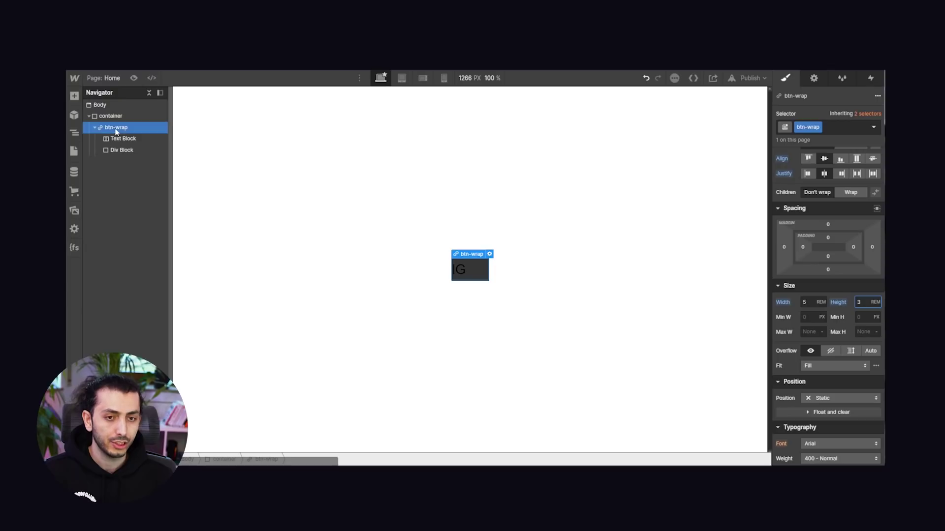
scroll(832, 362, down, 2)
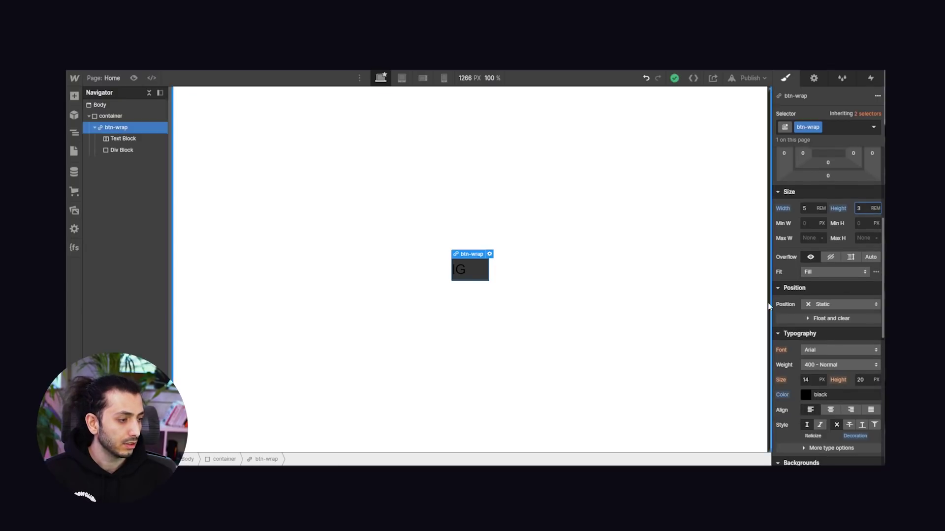
click(831, 305)
click(826, 318)
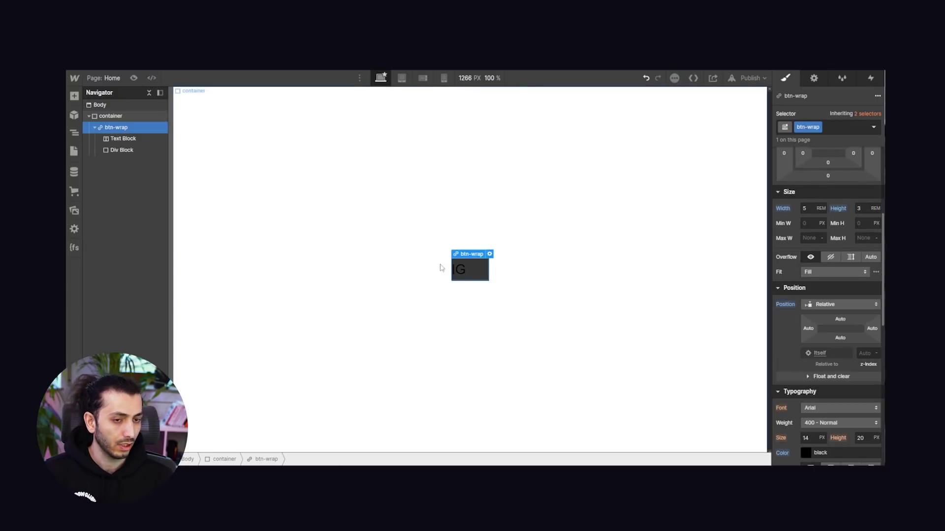
- Set the Div Block inside btn-wrap to absolute position
click(135, 150)
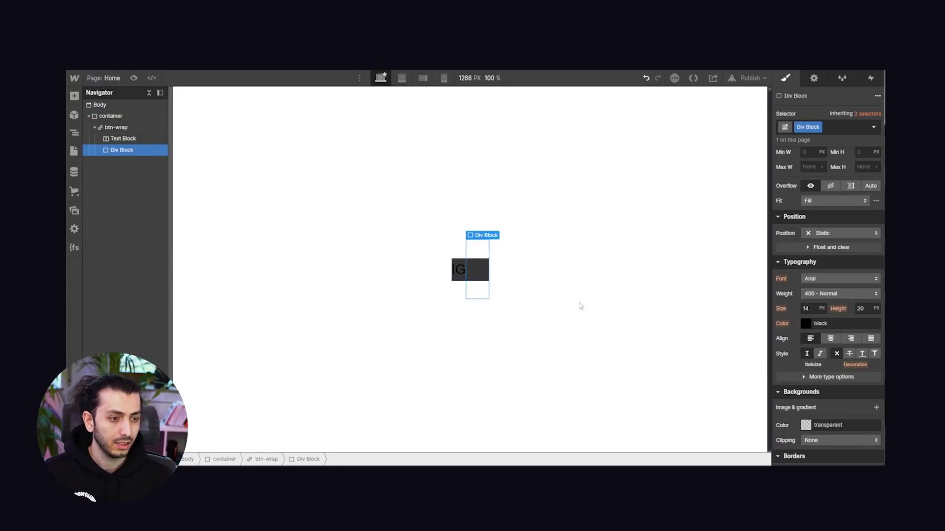
click(820, 233)
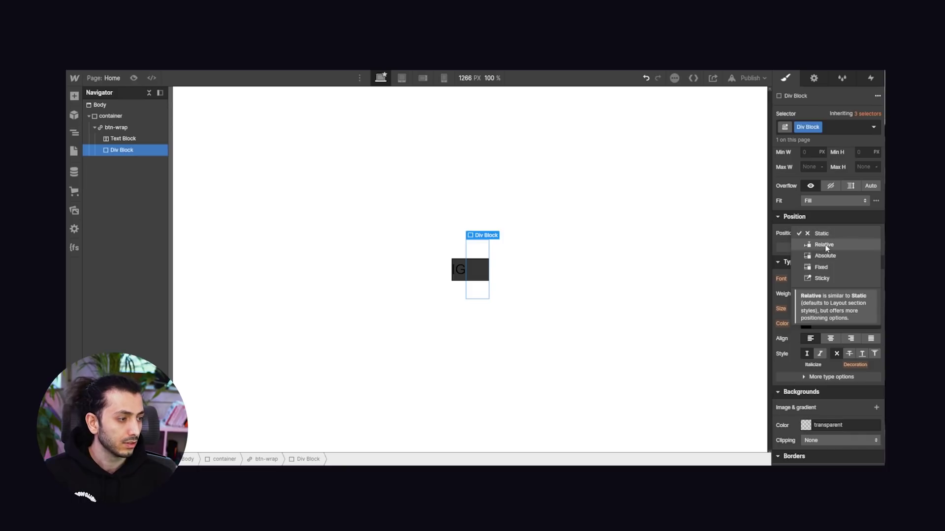
click(826, 257)
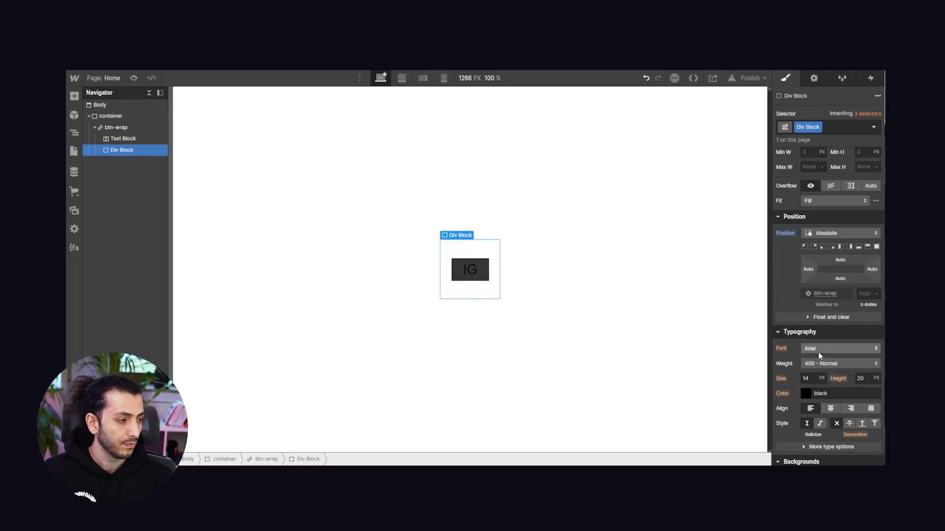
- Give the Div Block a light grey background color, #d2d2d2
scroll(831, 231, up, 2)
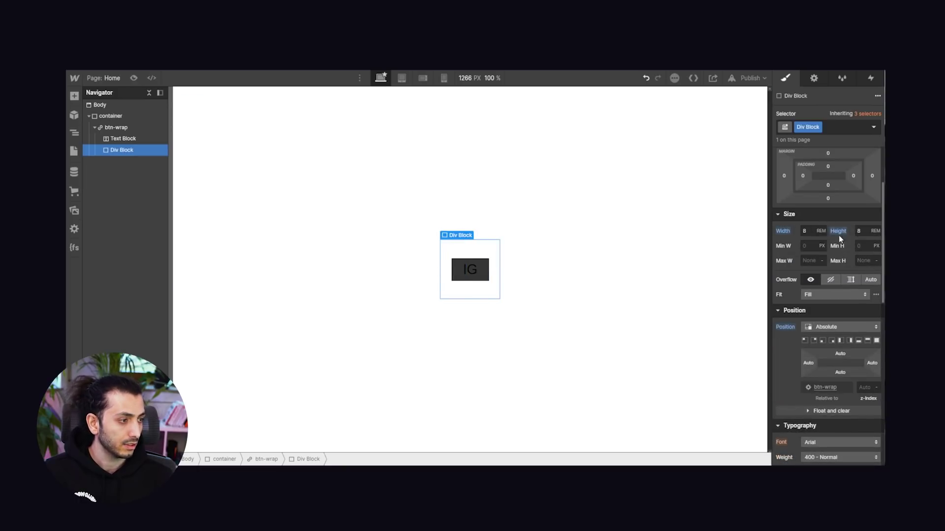
scroll(808, 373, down, 5)
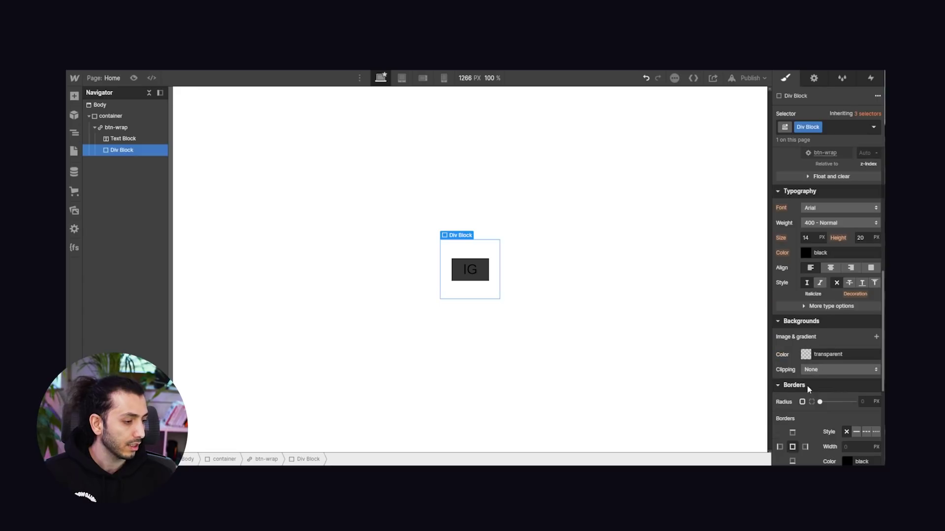
click(806, 359)
drag(787, 257, 764, 213)
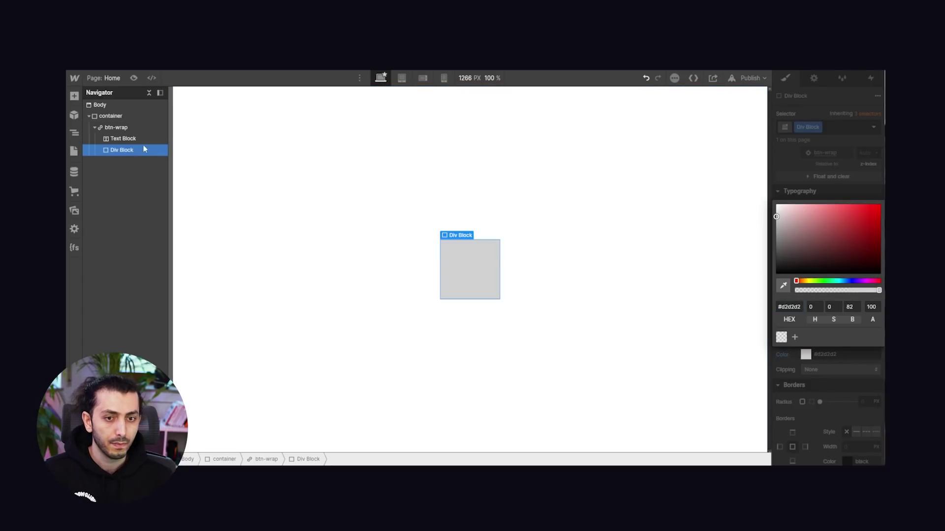
- Rename the Div Block's class to mask and nest the IG text block inside it
click(129, 140)
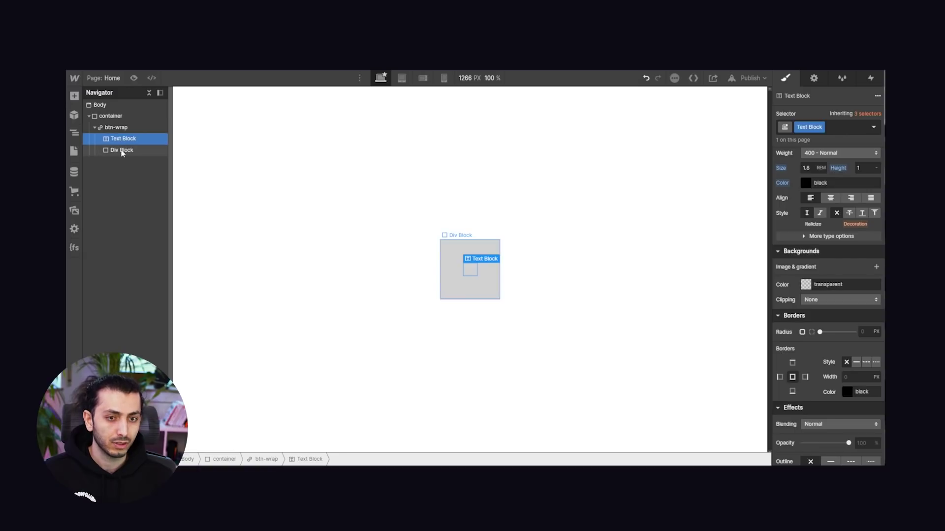
click(123, 153)
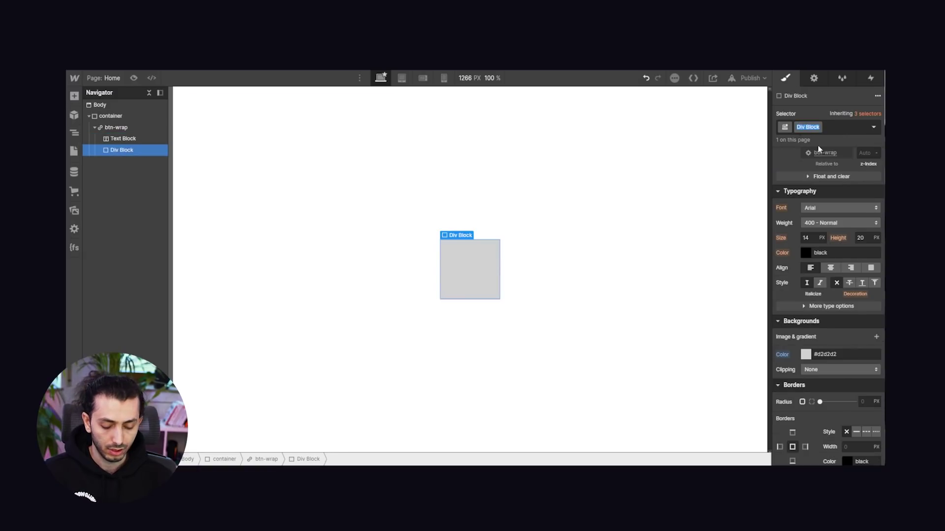
text(mask)
key(Return)
mouse_move(112, 140)
mouse_down()
mouse_move(113, 149)
mouse_move(126, 142)
mouse_move(118, 140)
mouse_move(120, 151)
mouse_up()
click(121, 140)
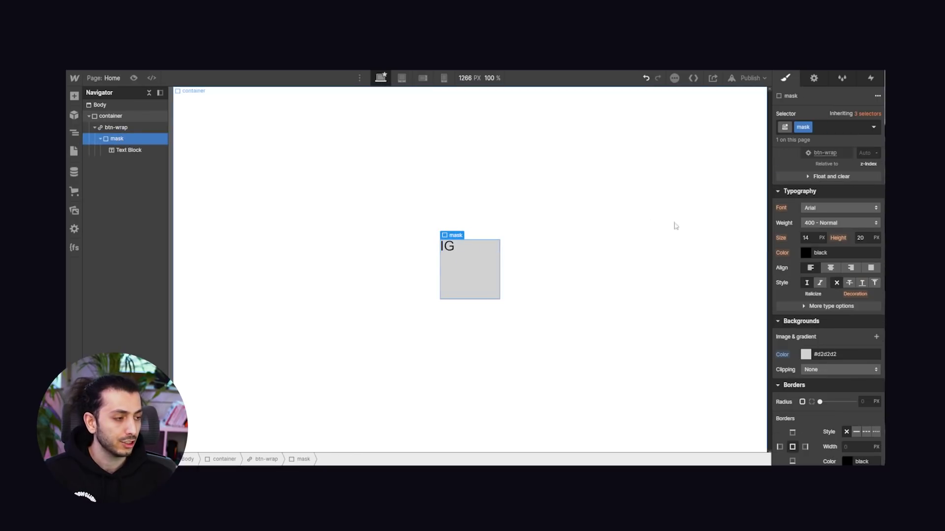
- Set mask's display to horizontal flex with its children centered by both align and justify
scroll(855, 303, up, 4)
scroll(821, 283, up, 4)
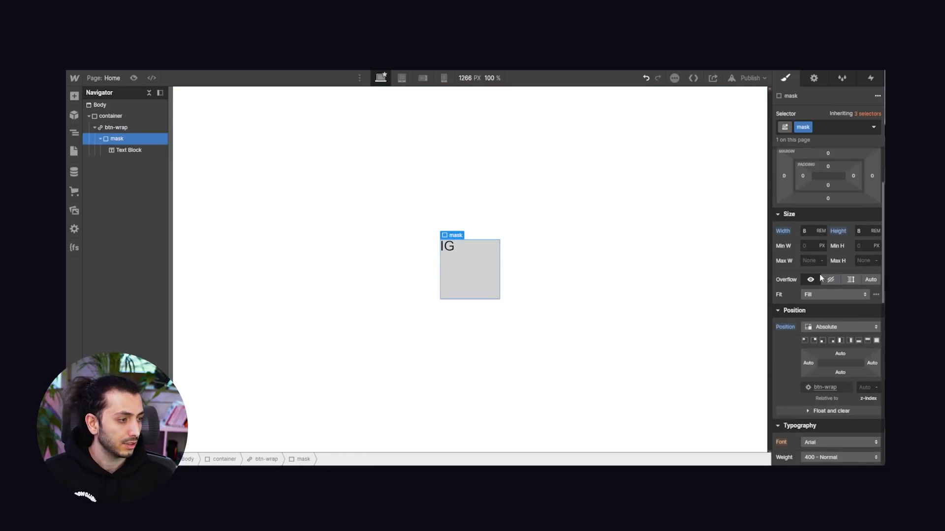
click(825, 206)
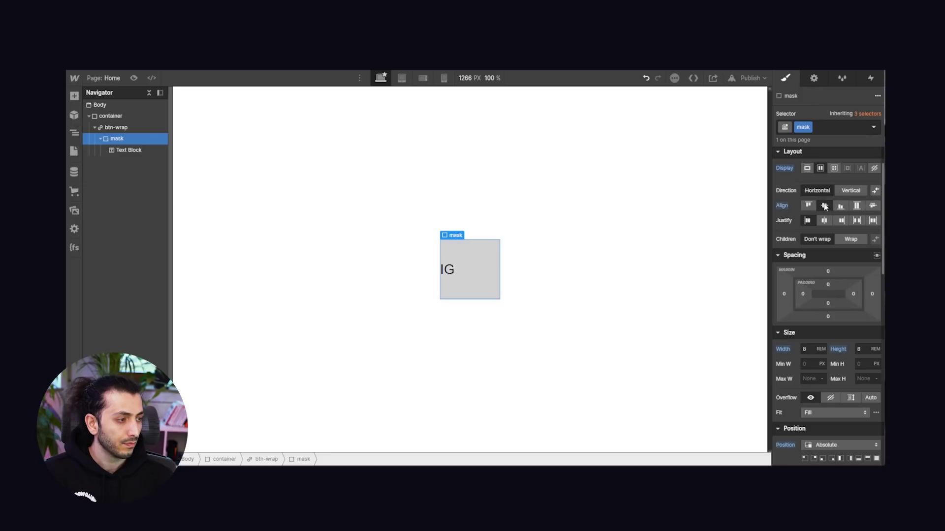
click(824, 220)
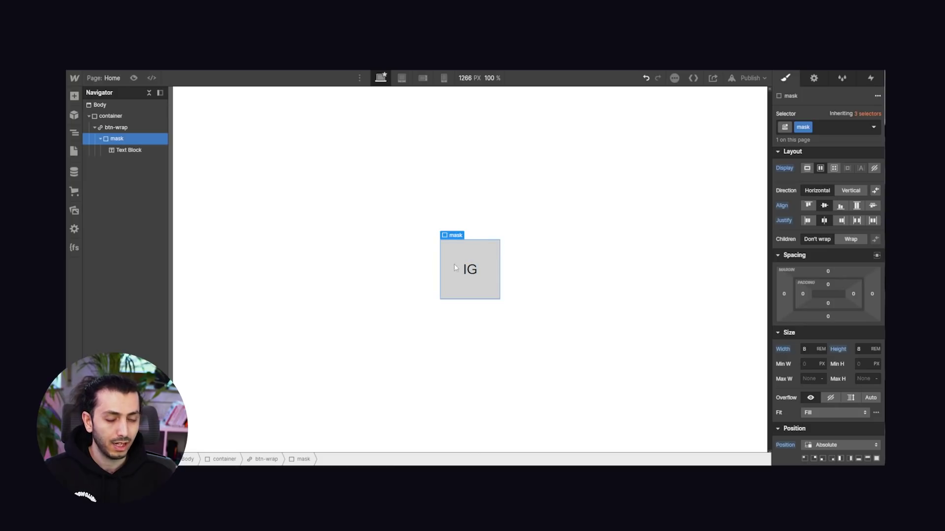
- Insert a second Text Block directly inside btn-wrap, after mask
click(119, 128)
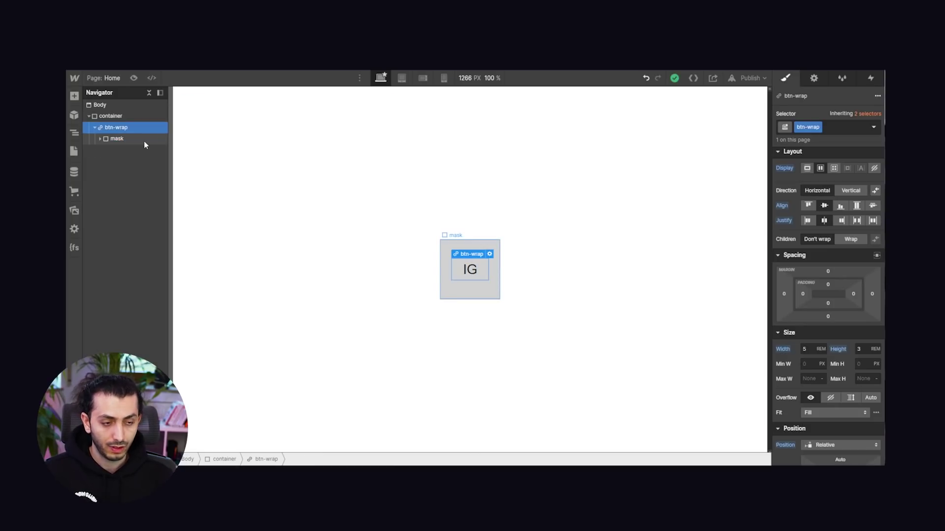
key(ctrl+e)
text(te)
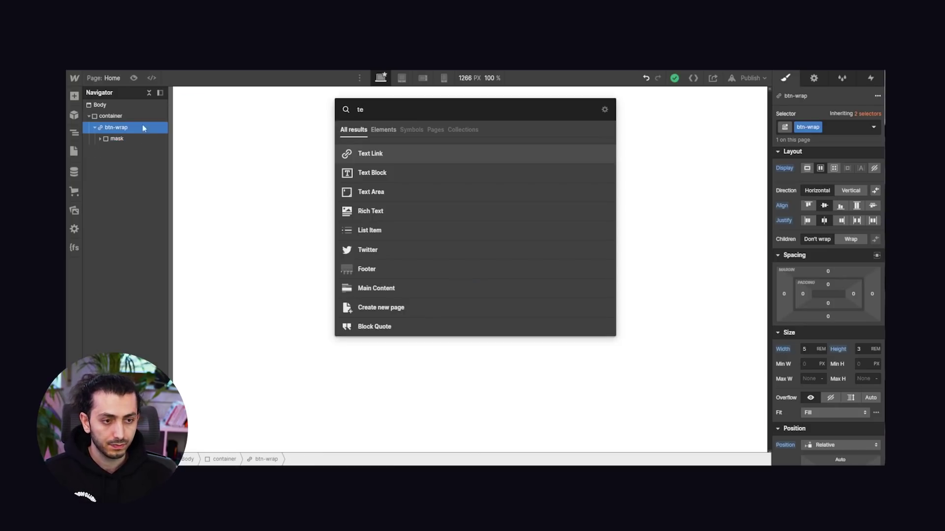
click(398, 173)
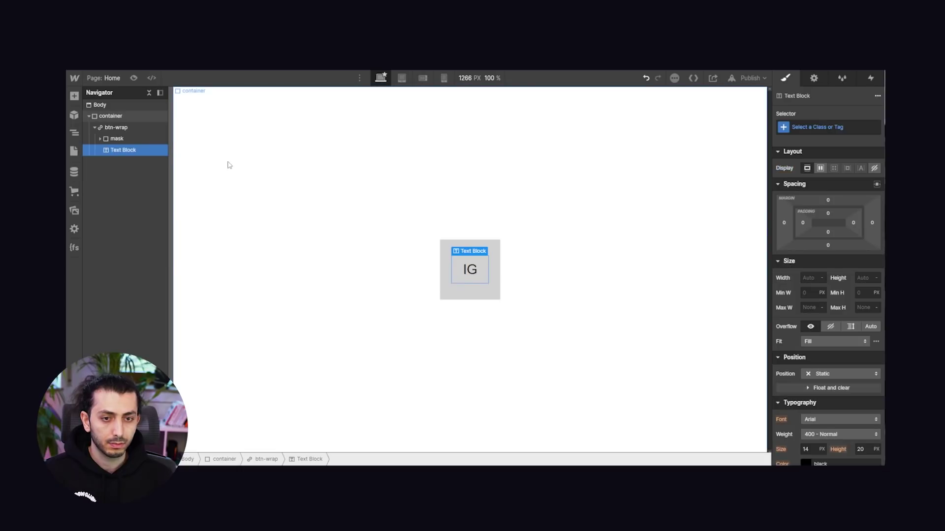
- Hide mask by setting its display to None, and replace the base text block's placeholder text with the Instagram handle
click(148, 140)
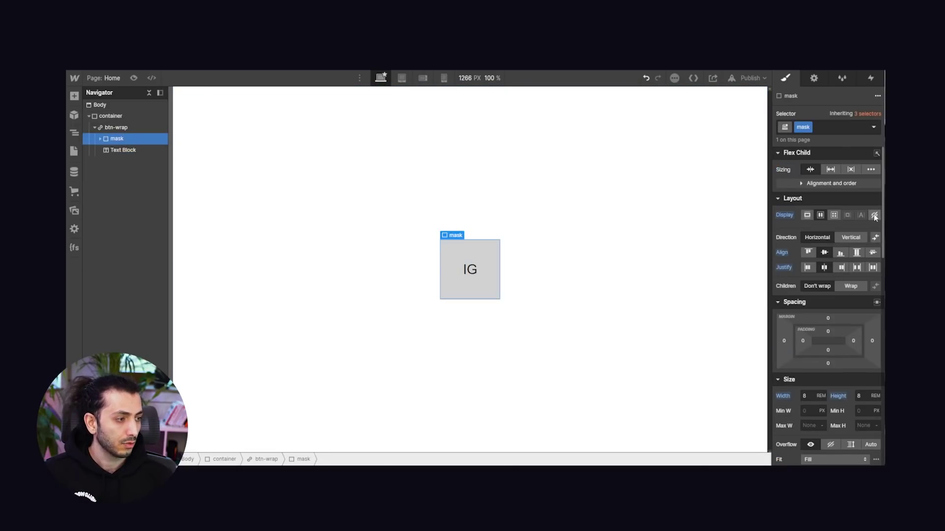
click(874, 217)
double_click(478, 262)
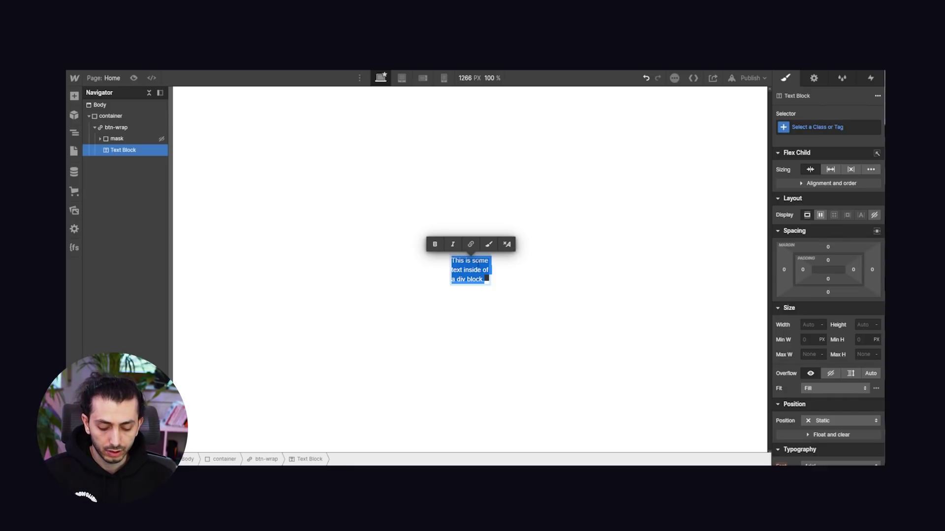
key(ctrl+v)
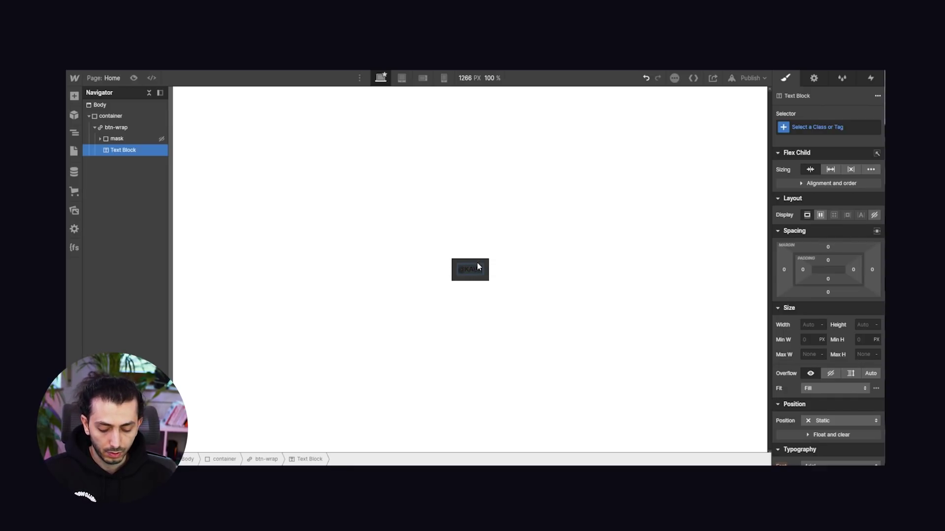
click(521, 265)
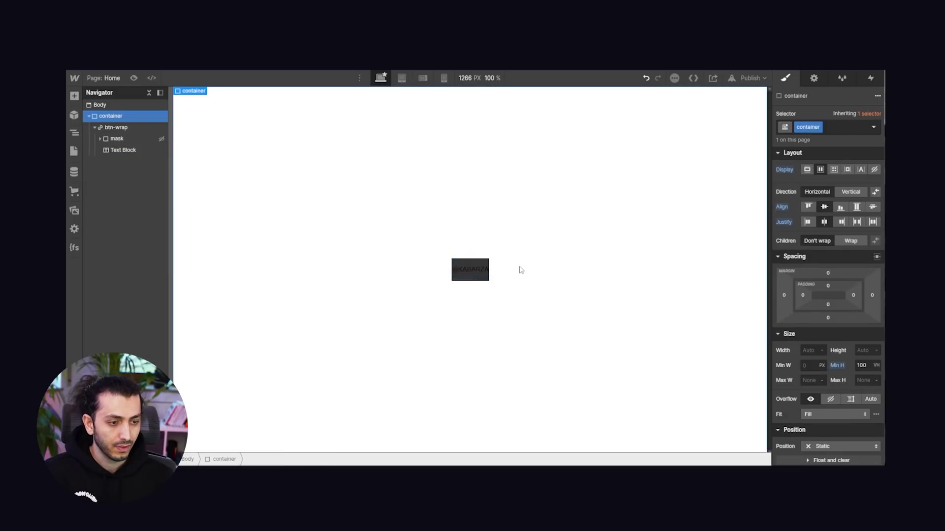
- Give the base text block inside btn-wrap a new class named btn-text
click(470, 270)
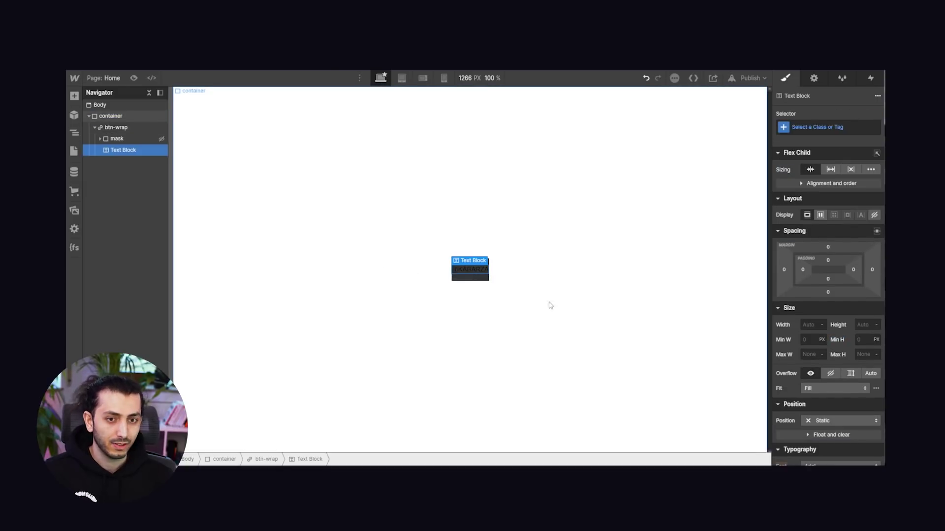
scroll(807, 295, down, 1)
key(ctrl+Return)
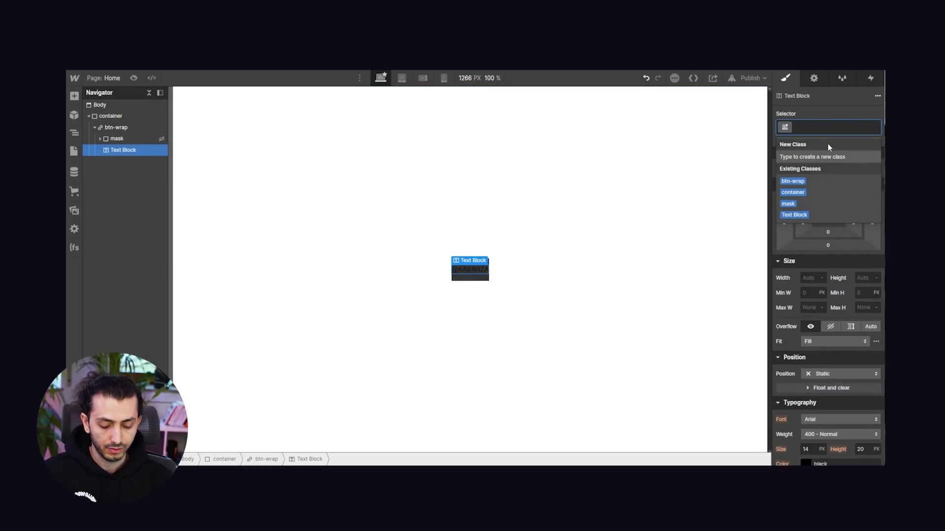
text(btn-text)
key(Return)
- Set btn-text's font color to white, #ffffff
scroll(807, 296, down, 4)
click(805, 276)
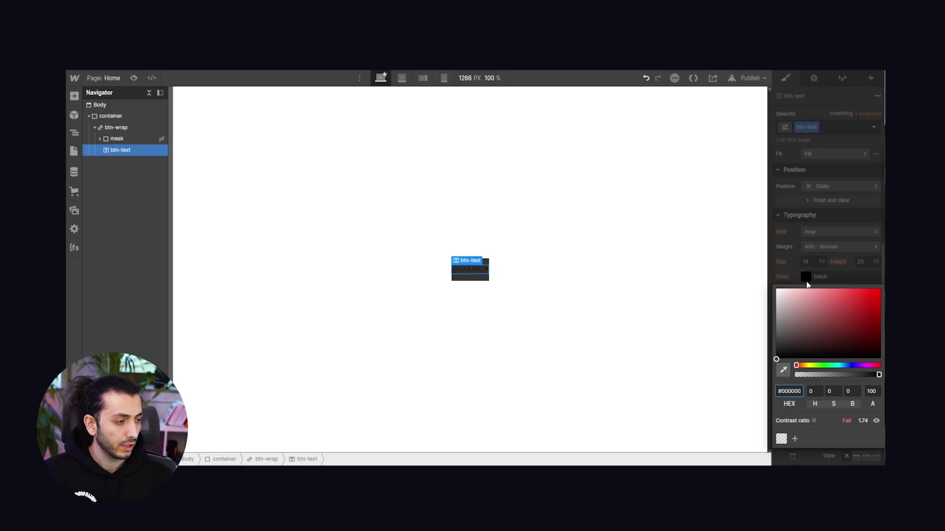
drag(781, 348, 700, 246)
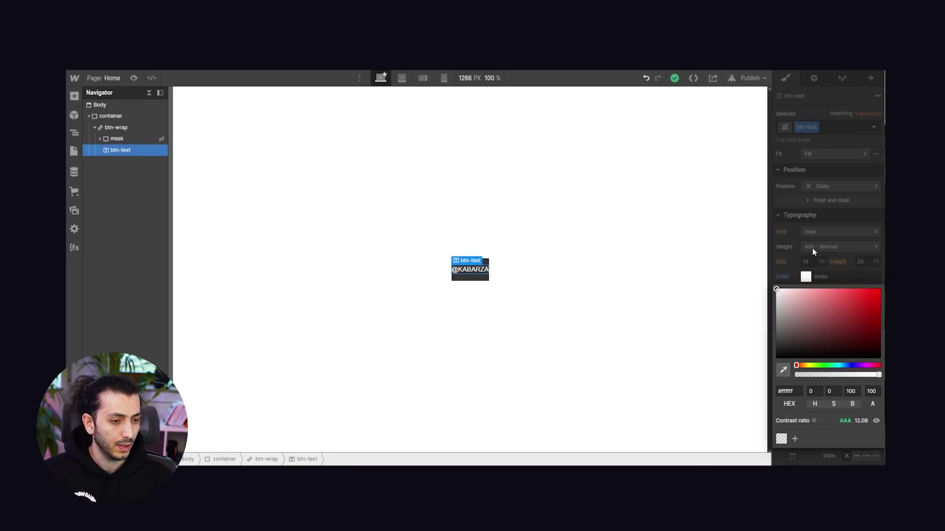
click(804, 276)
- Set btn-text's font size to 1.3 rem and its line height to 1 without a unit
scroll(810, 319, down, 2)
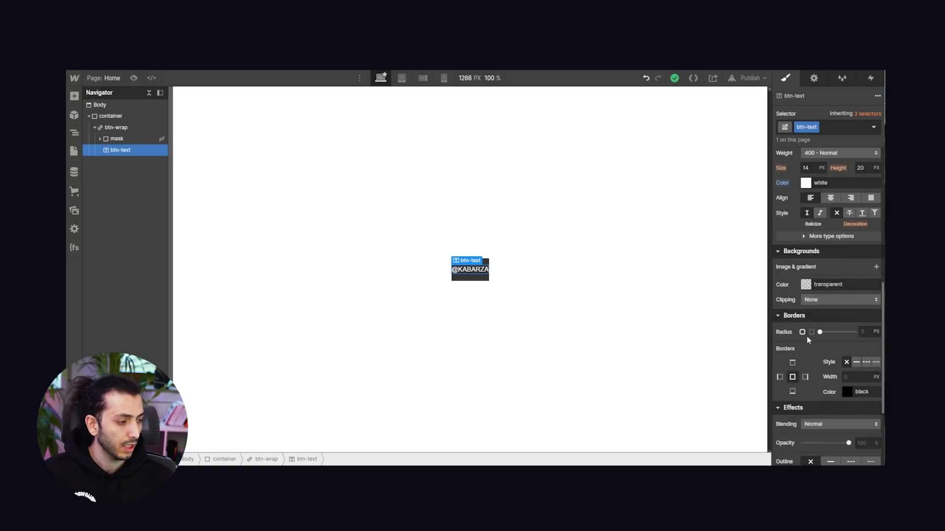
scroll(807, 335, up, 3)
click(807, 308)
text(1)
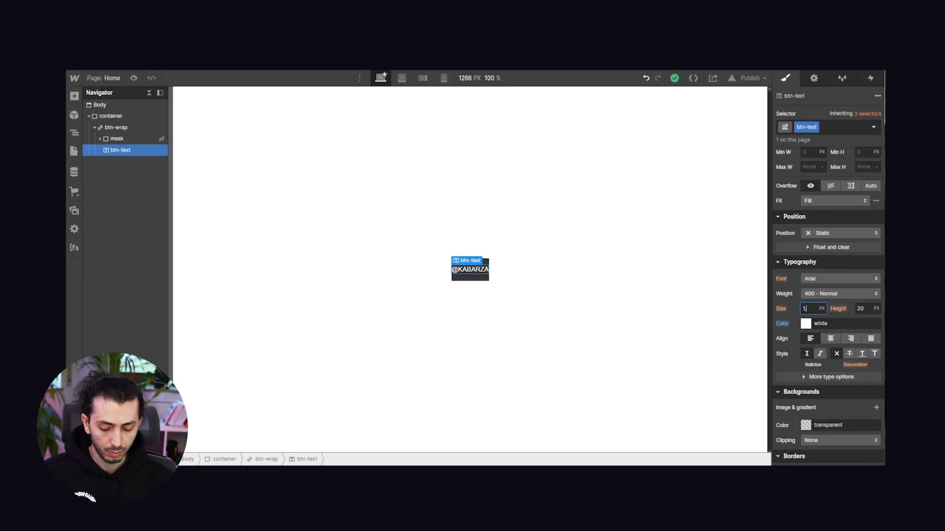
text(.3re)
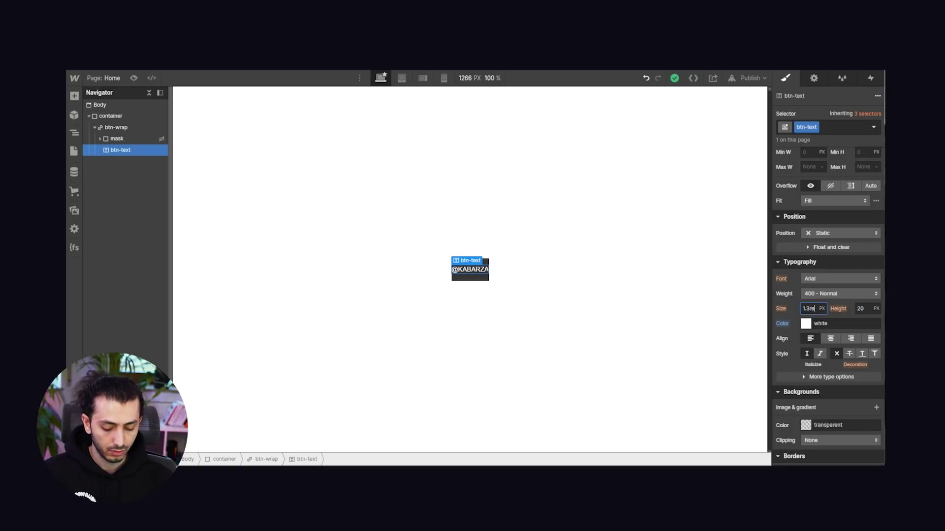
text(m)
key(Return)
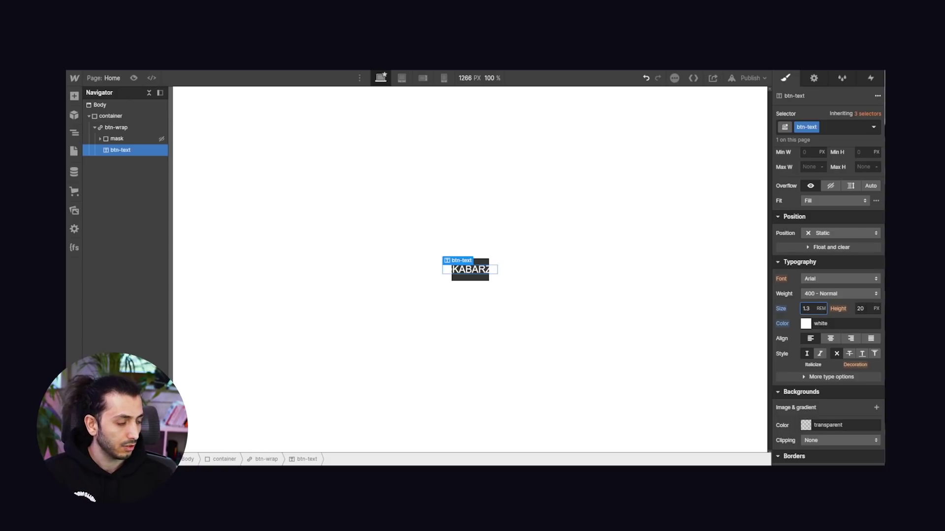
click(860, 308)
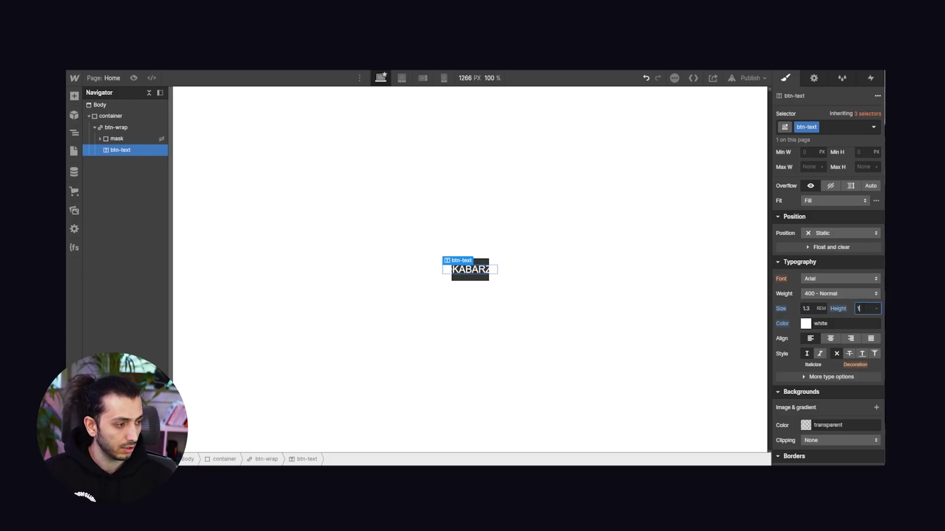
- Set btn-text's position to Absolute, relative to btn-wrap
scroll(814, 295, up, 3)
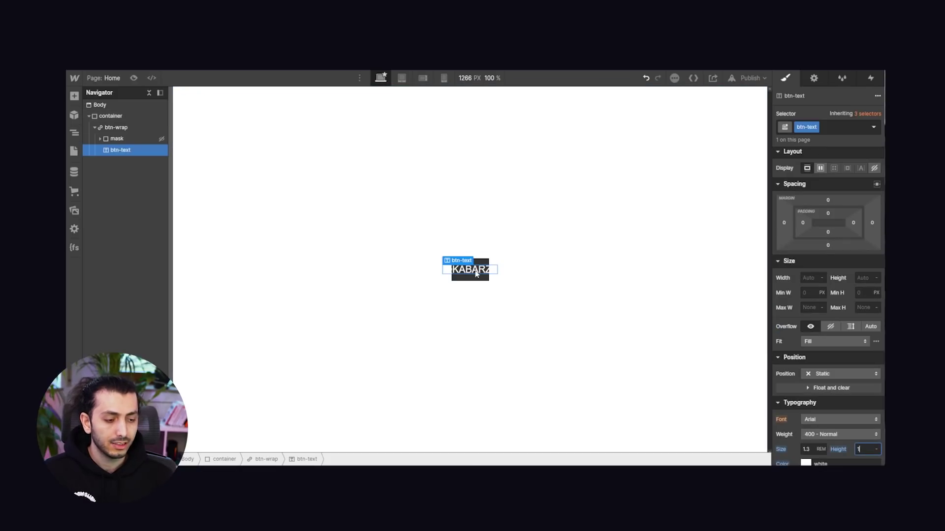
click(142, 127)
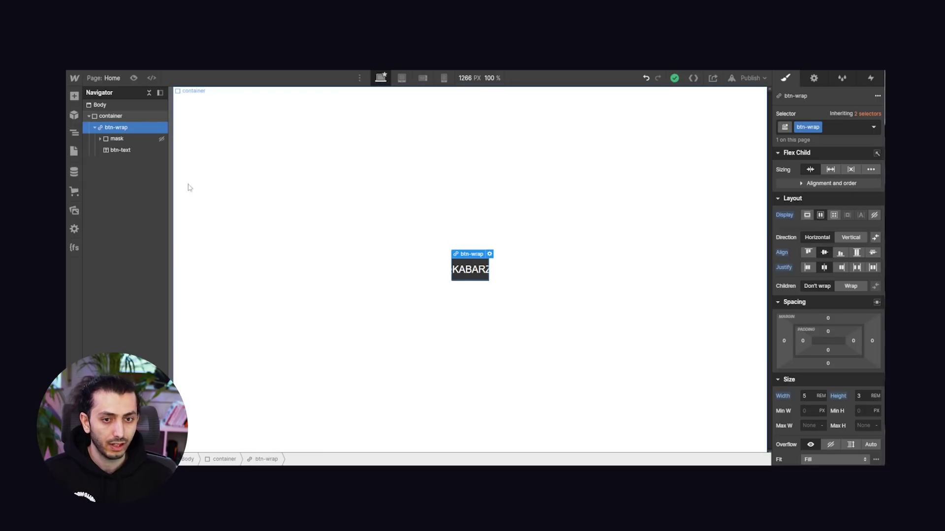
click(129, 153)
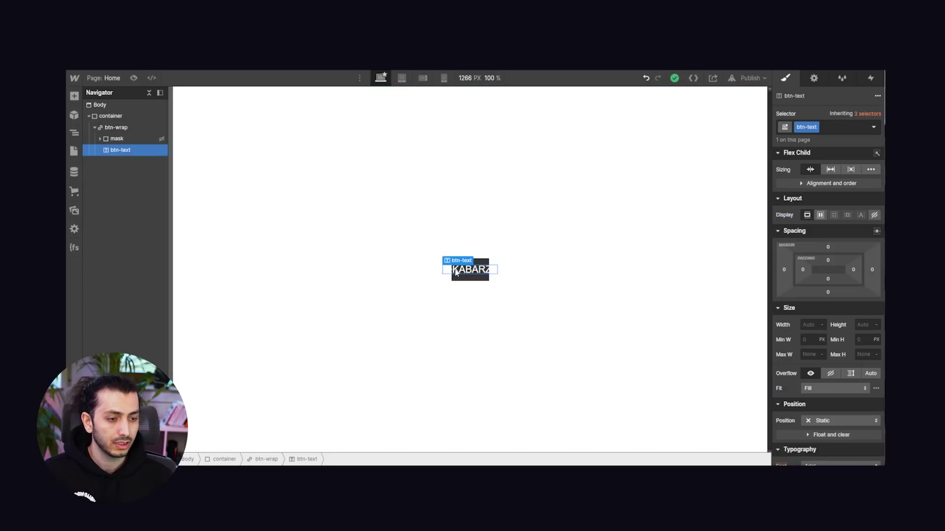
scroll(799, 364, down, 2)
click(823, 327)
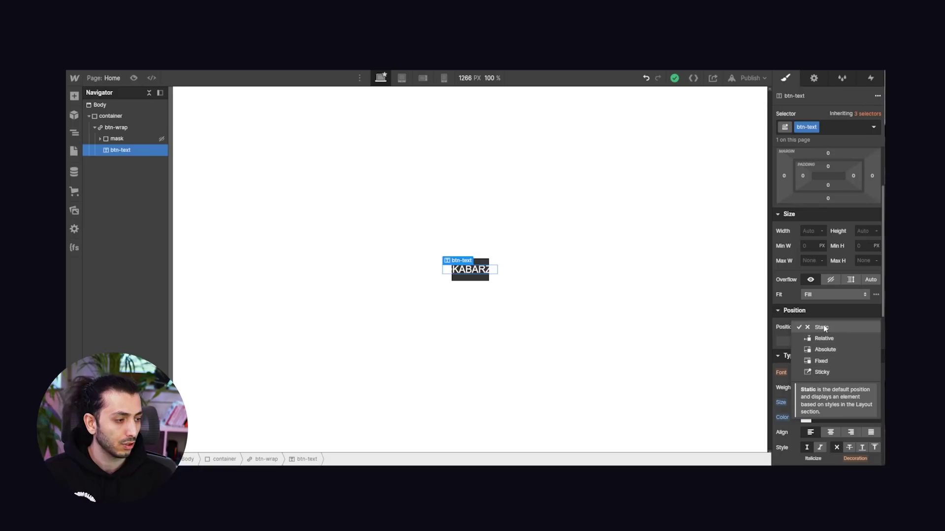
click(826, 351)
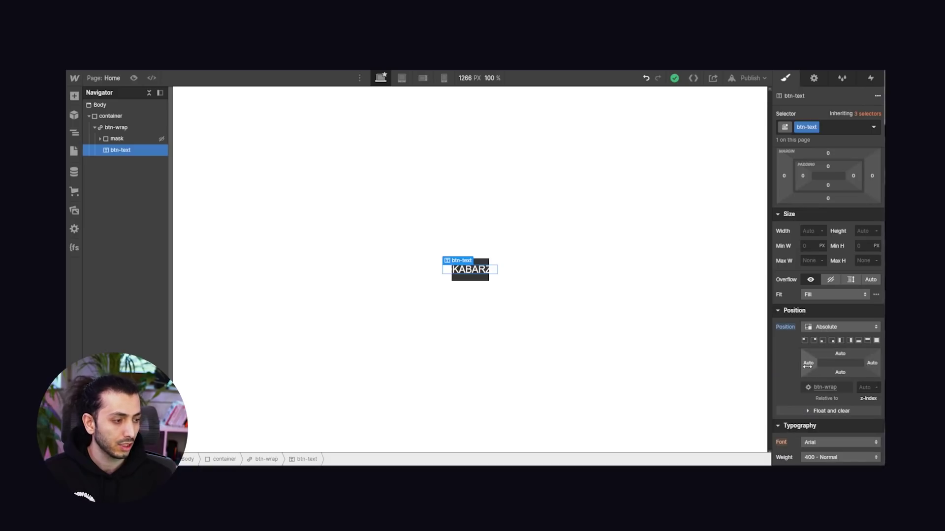
- Offset btn-text from its left side by 20%, and fine-tune the offset to 24%
click(808, 364)
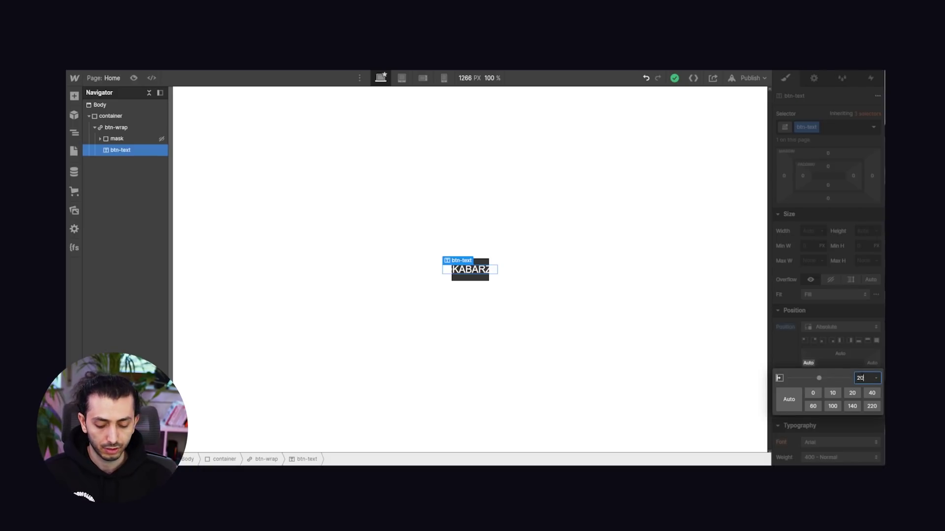
text(20%)
key(Return)
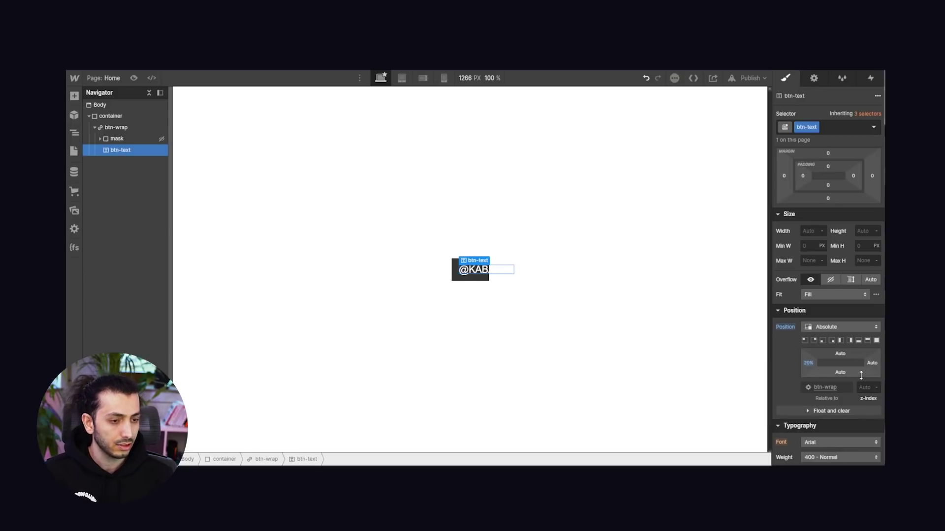
drag(807, 368, 809, 368)
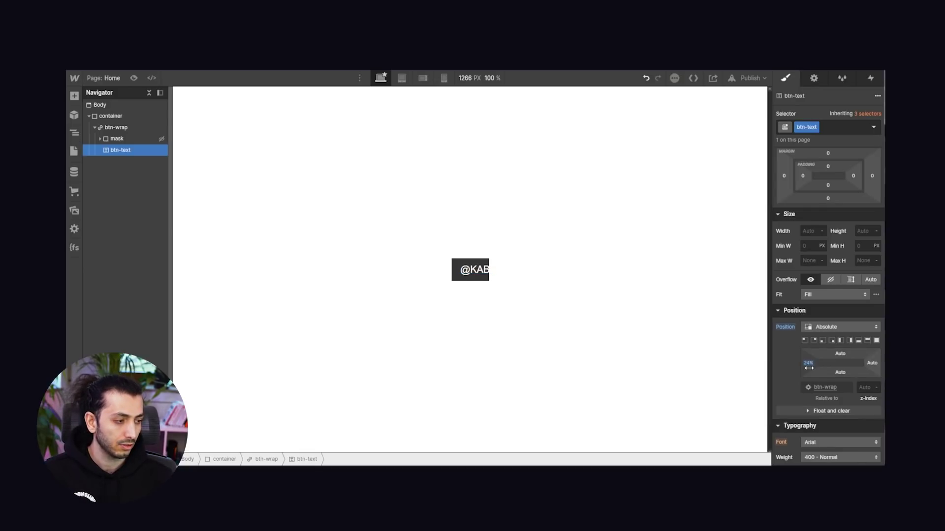
- Restore mask's flex display and round it into a circle with a 100% border radius
click(456, 275)
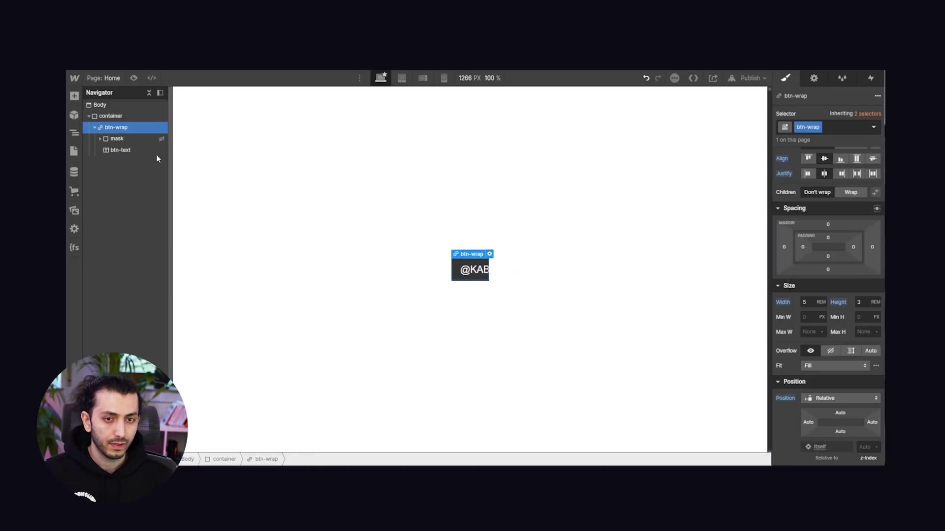
click(124, 140)
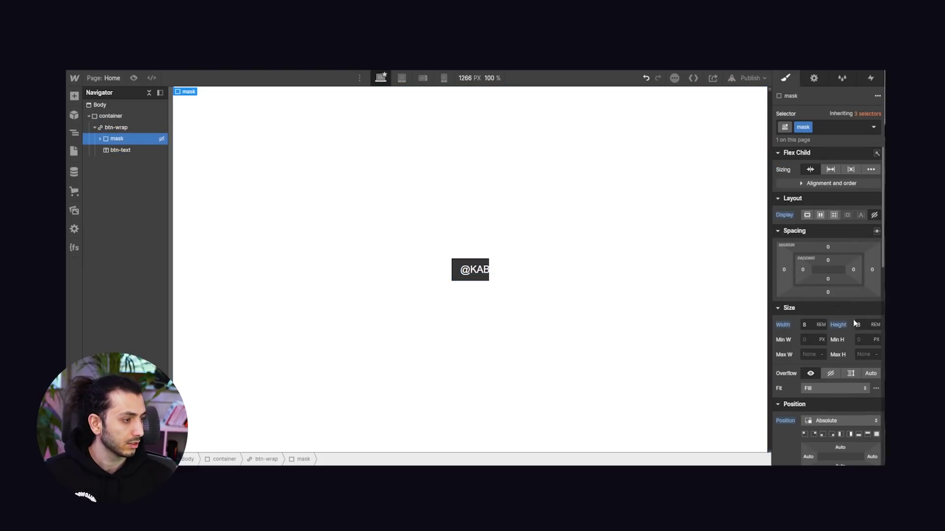
click(820, 215)
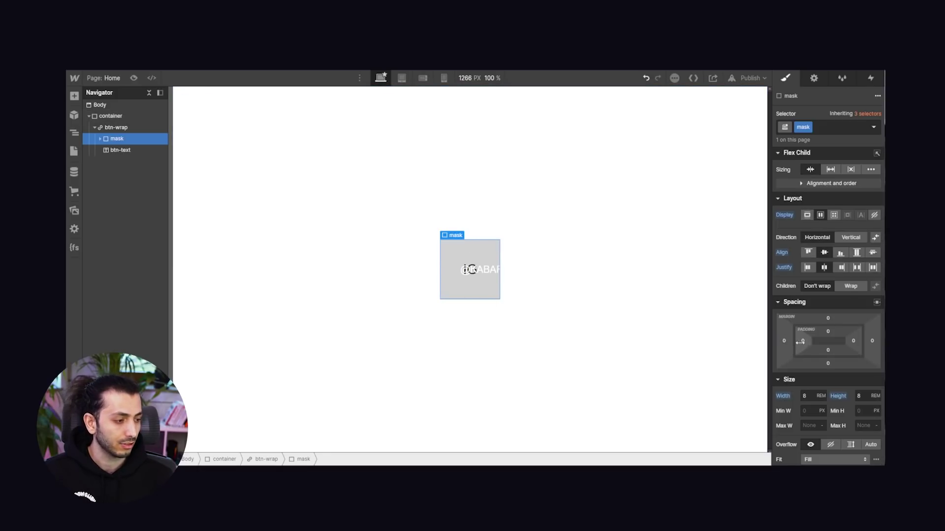
scroll(832, 376, down, 10)
scroll(813, 268, up, 1)
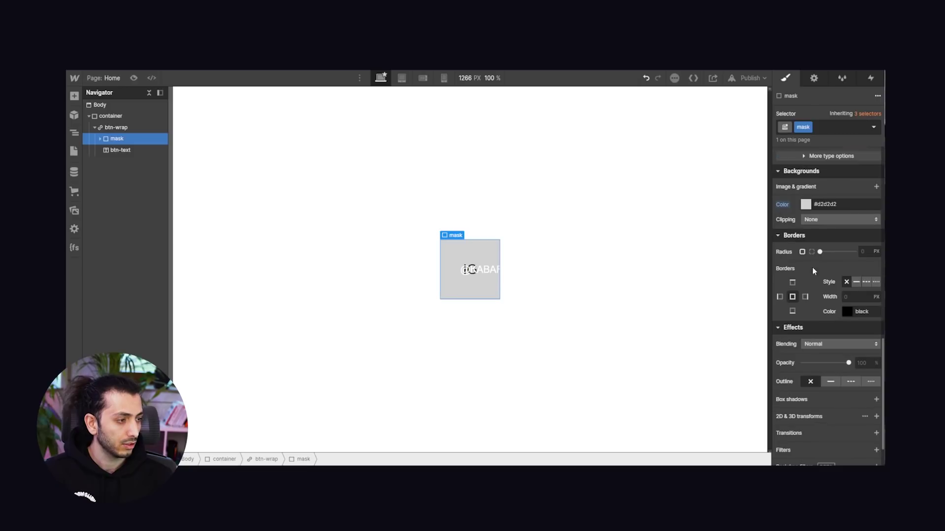
click(876, 252)
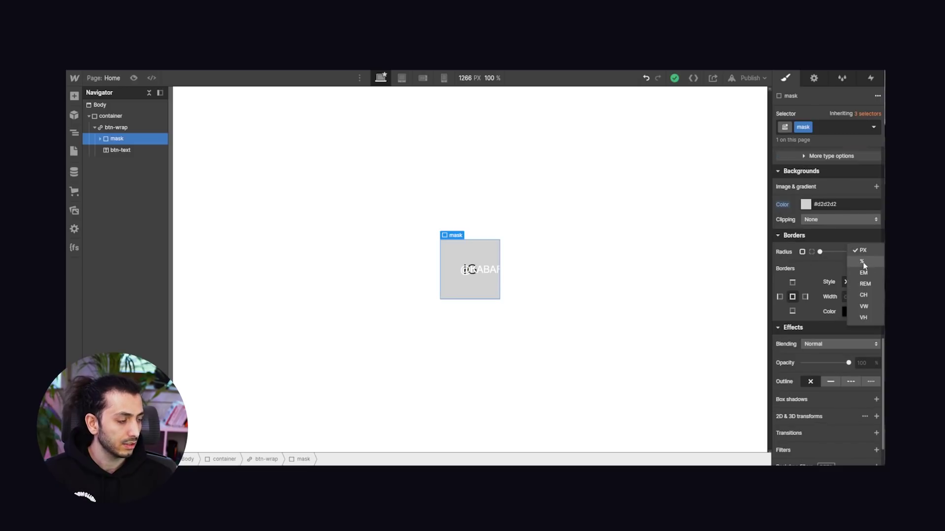
click(867, 263)
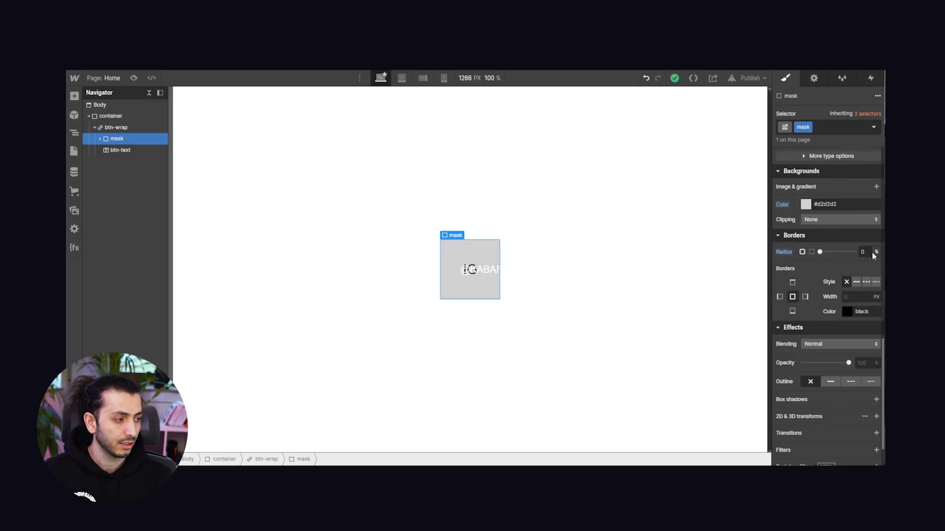
drag(819, 252, 854, 252)
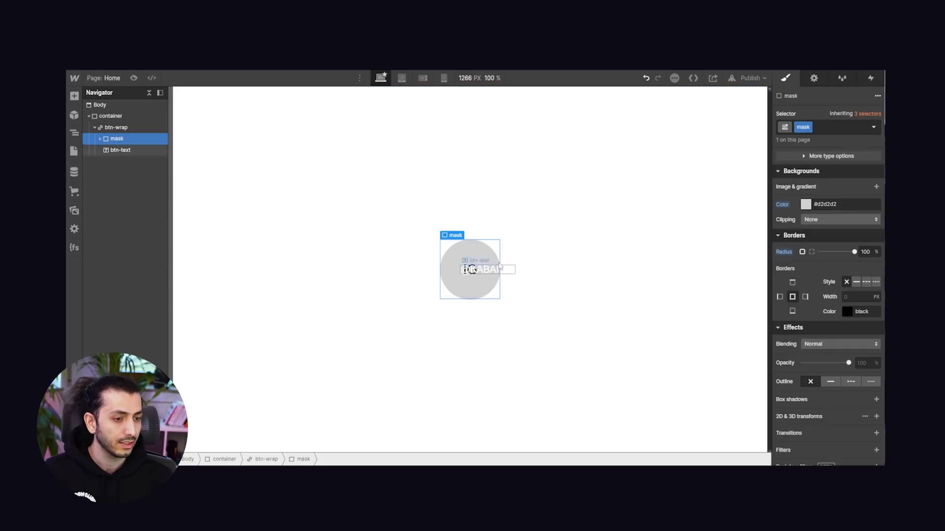
- Hide mask again by setting its display to None
scroll(851, 261, up, 10)
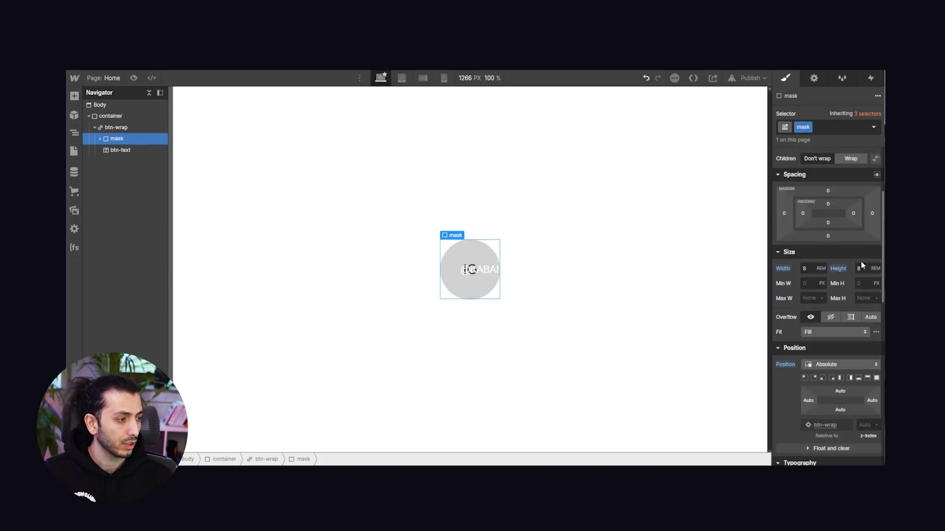
scroll(873, 216, up, 3)
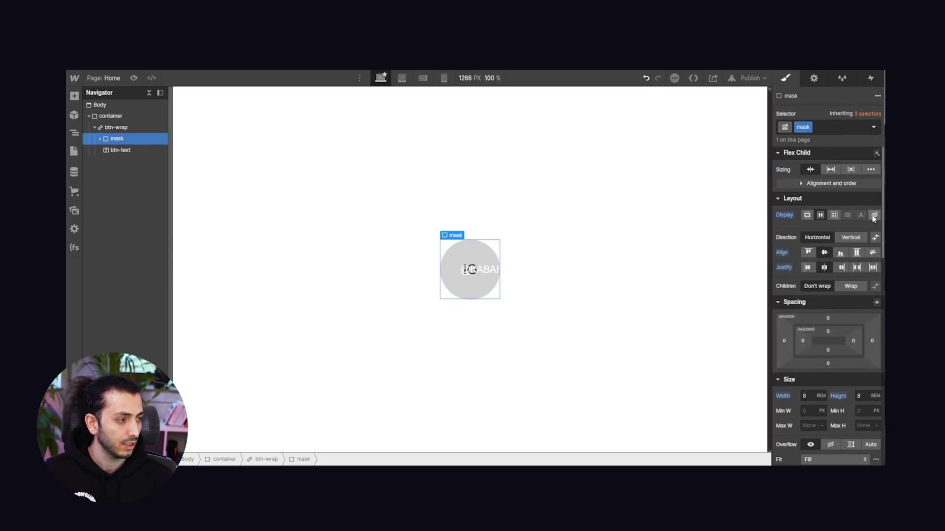
click(874, 215)
- Round btn-wrap's corners, trying a 29% border radius before setting it to 8 rem
click(454, 261)
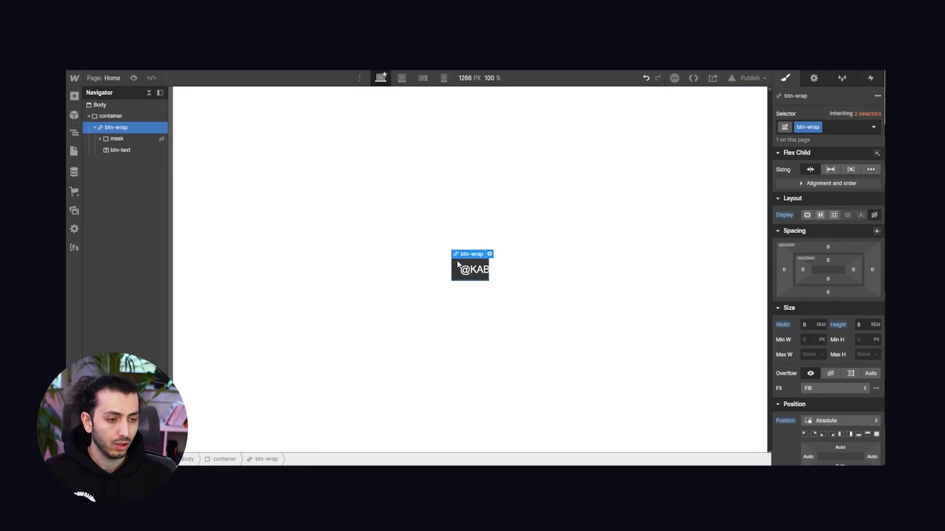
scroll(837, 349, down, 12)
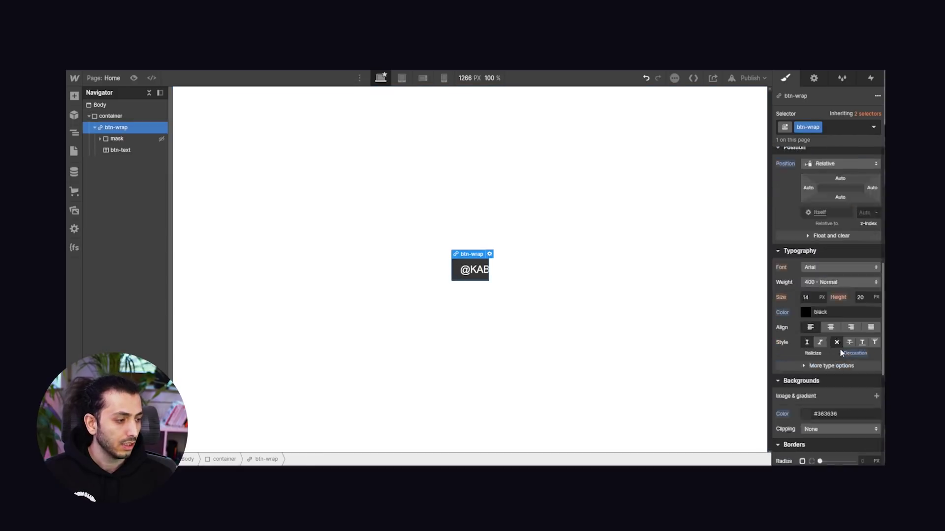
click(876, 274)
click(868, 285)
mouse_move(819, 274)
mouse_down()
mouse_move(843, 274)
mouse_move(829, 274)
mouse_up()
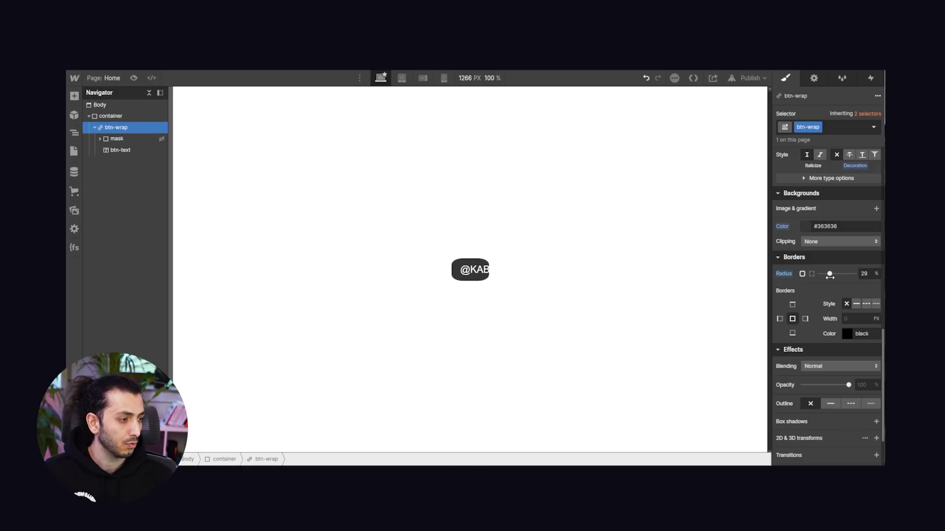
click(878, 273)
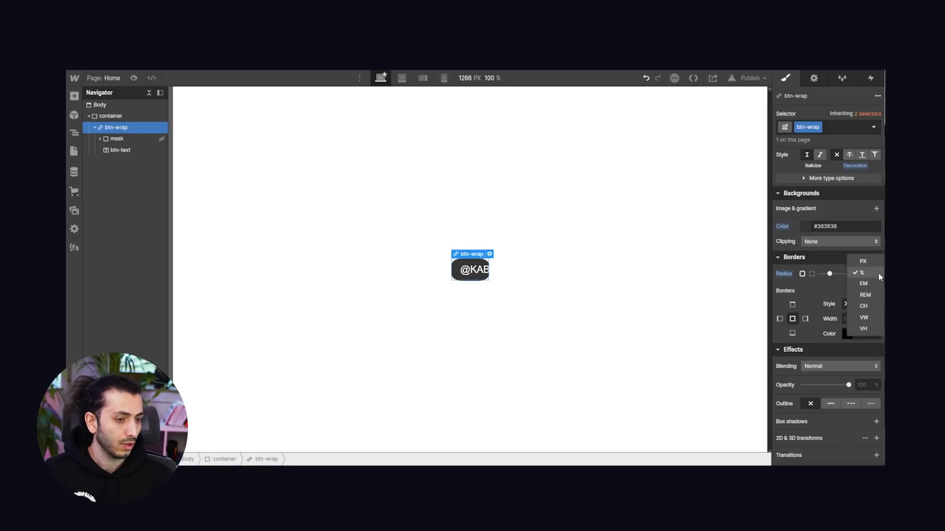
click(867, 297)
drag(841, 272, 876, 275)
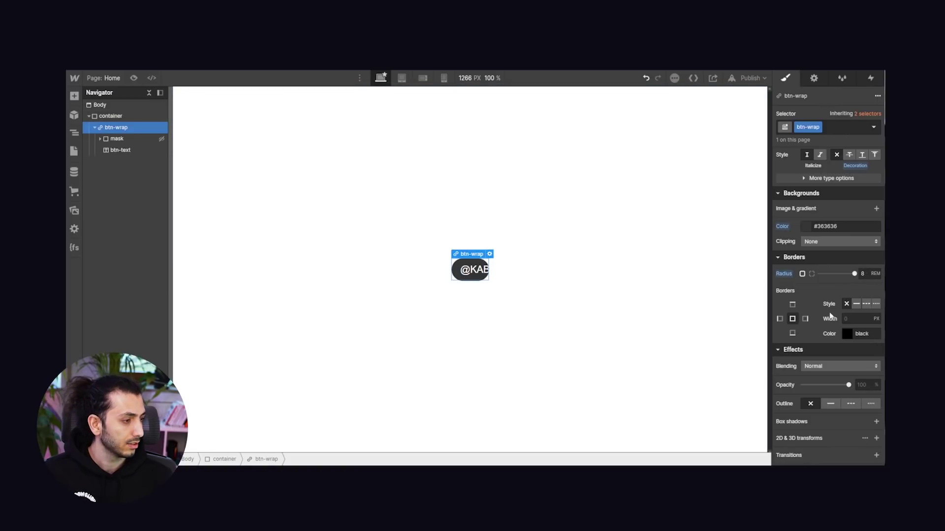
- Show mask again by restoring its flex display
click(509, 270)
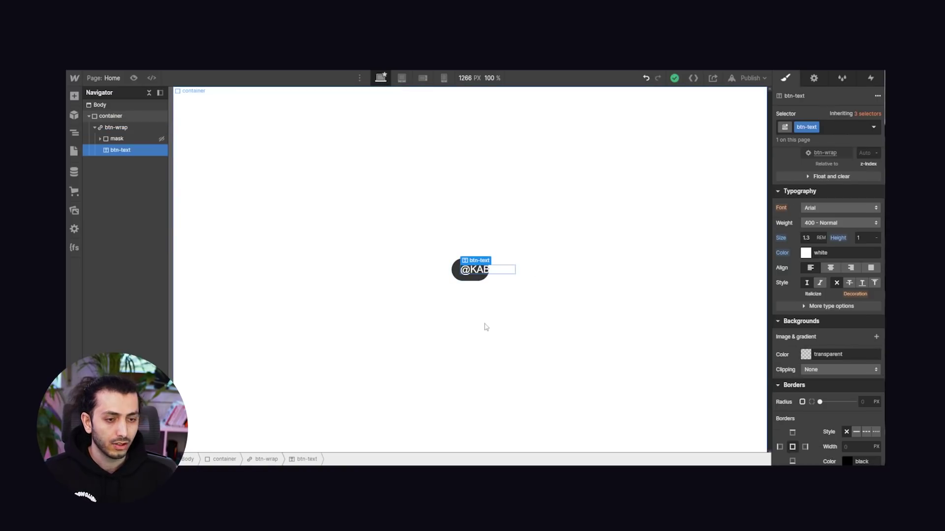
click(119, 139)
scroll(795, 274, up, 5)
click(821, 216)
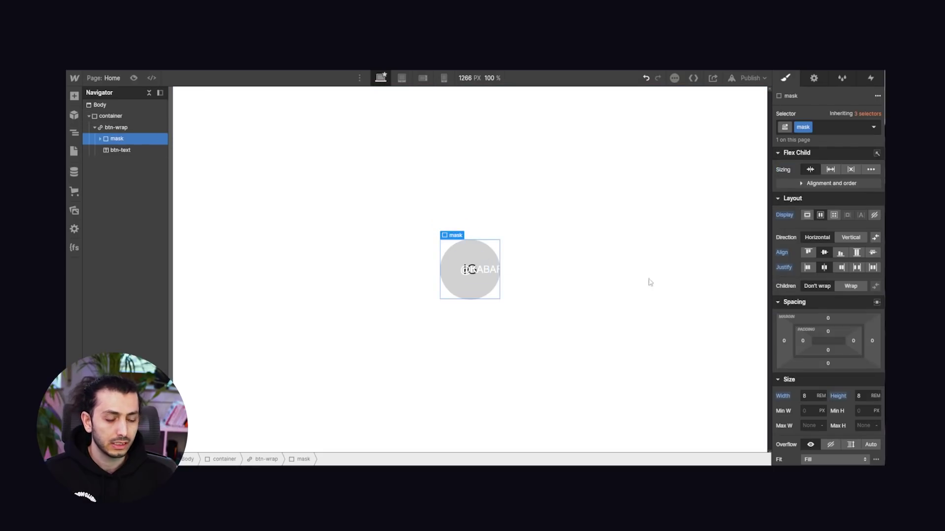
- Set the overflow of both mask and btn-wrap to hidden
scroll(832, 362, down, 2)
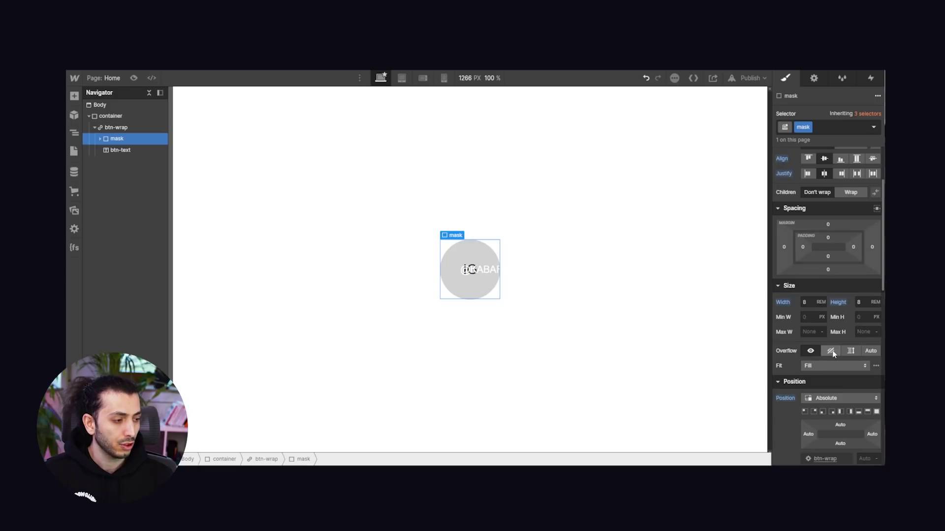
click(814, 354)
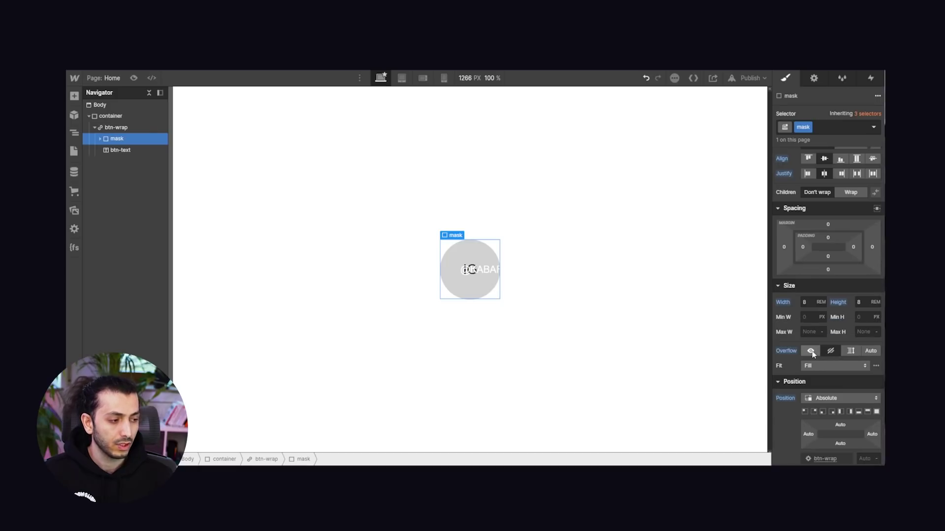
click(118, 150)
click(122, 129)
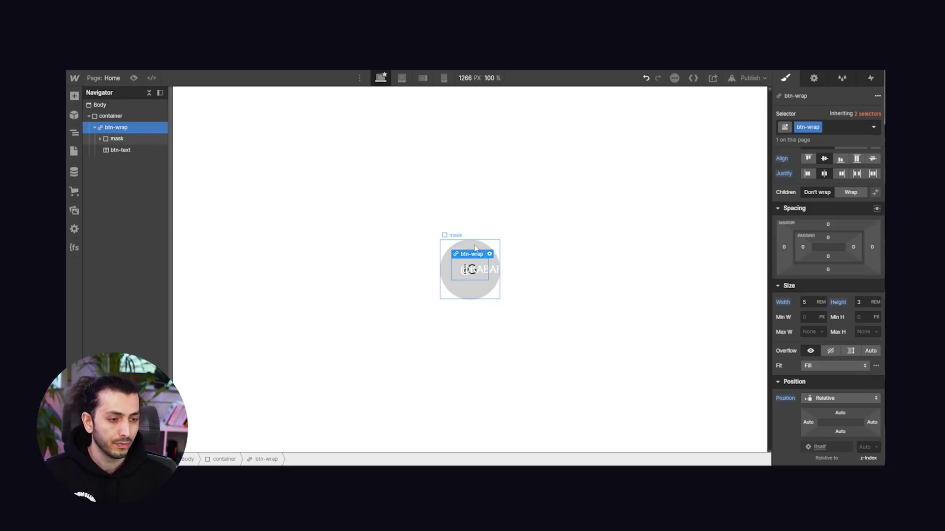
click(830, 350)
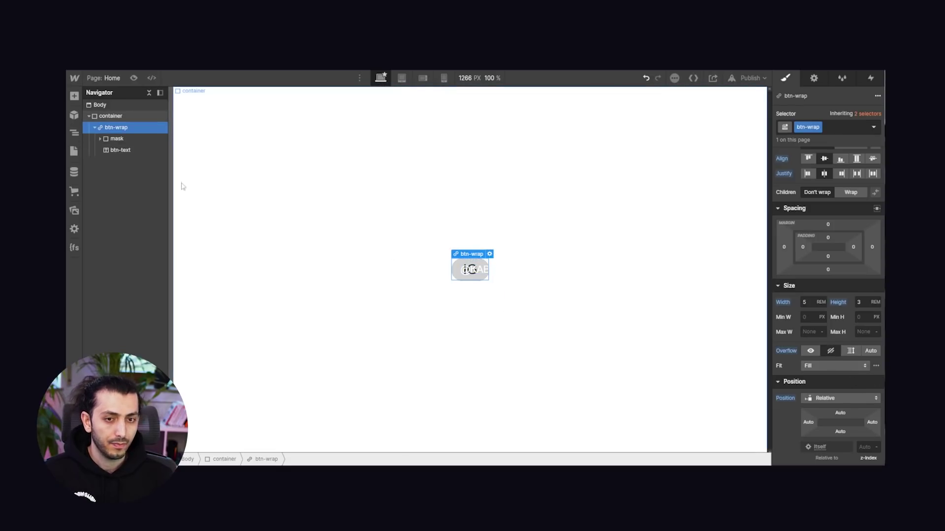
- Raise mask above btn-text by giving it a z-index of 1
click(485, 274)
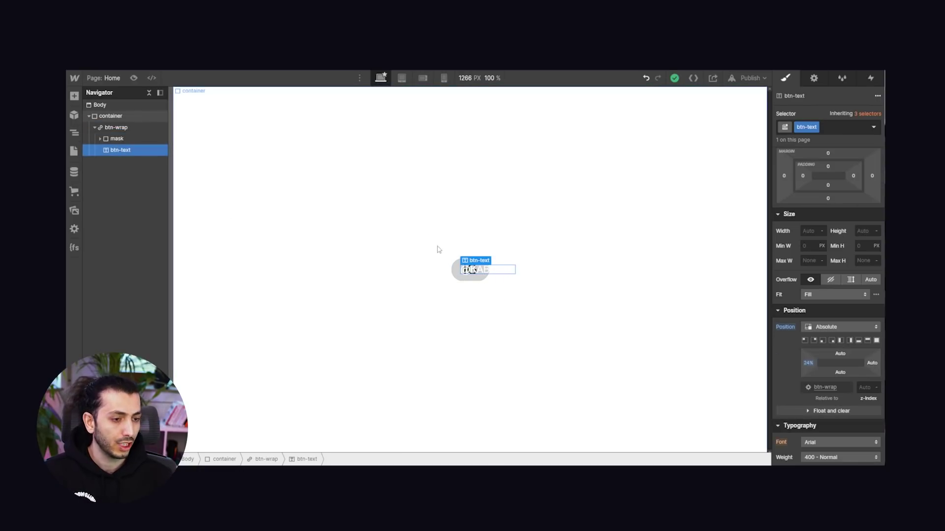
click(123, 138)
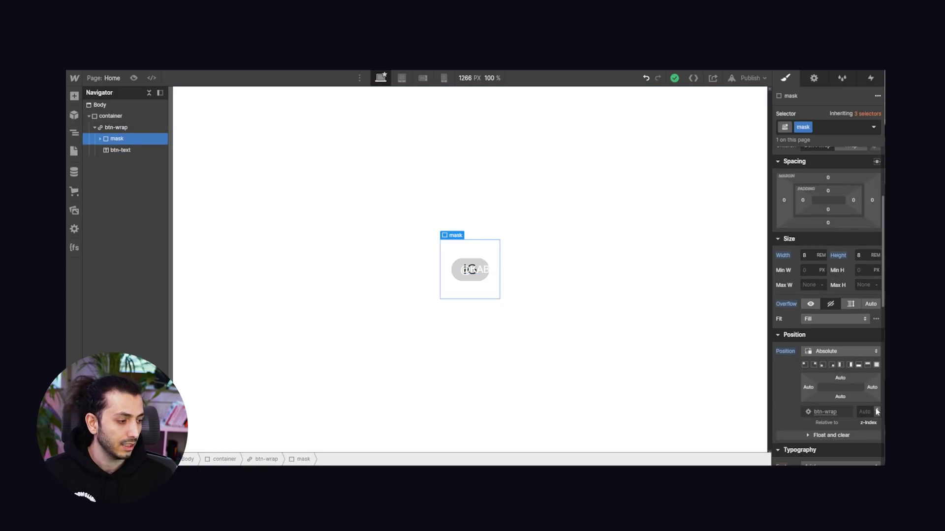
click(876, 412)
text(1)
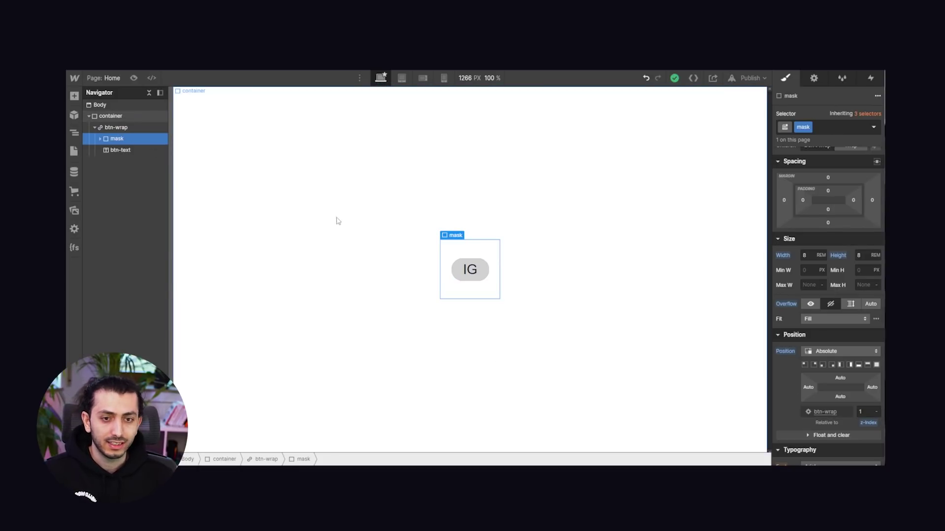
click(123, 127)
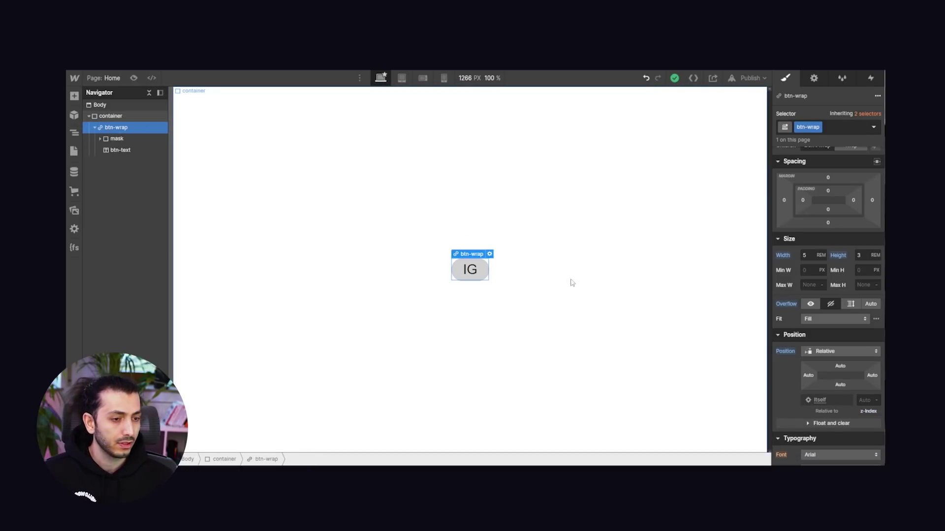
click(119, 140)
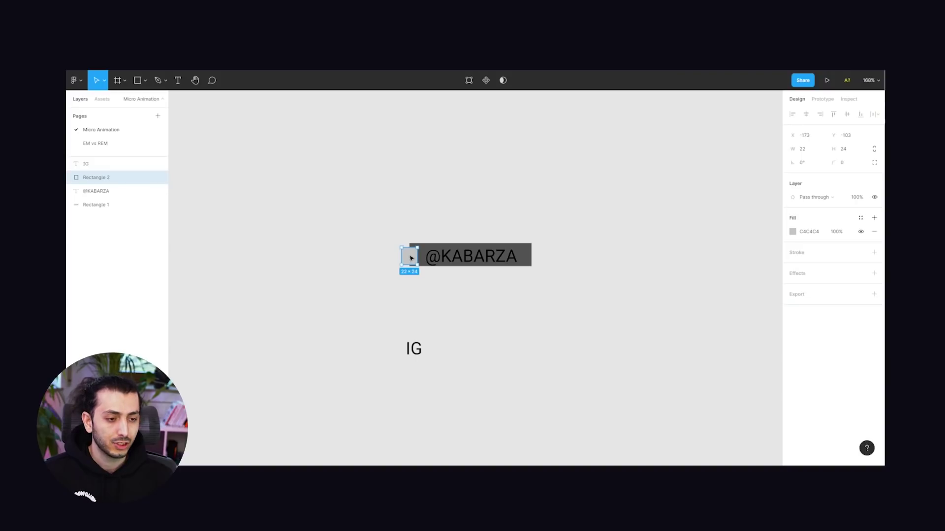
- In Figma, move the light grey rectangle below the handle bar, enlarge it to about 69 × 92, and place the IG text on it
drag(411, 257, 387, 284)
mouse_move(415, 347)
mouse_down()
mouse_move(392, 292)
mouse_move(398, 307)
mouse_move(428, 282)
mouse_move(406, 337)
mouse_up()
click(386, 282)
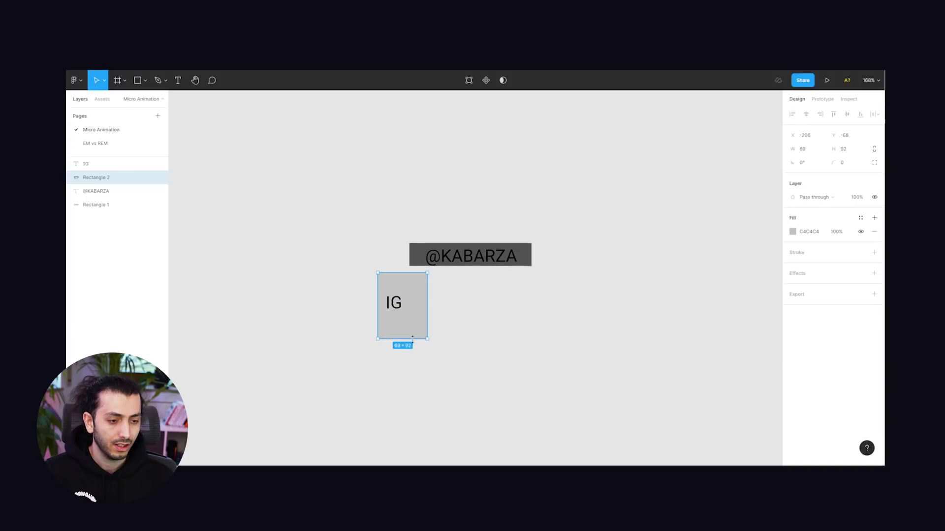
drag(394, 302, 405, 312)
click(475, 255)
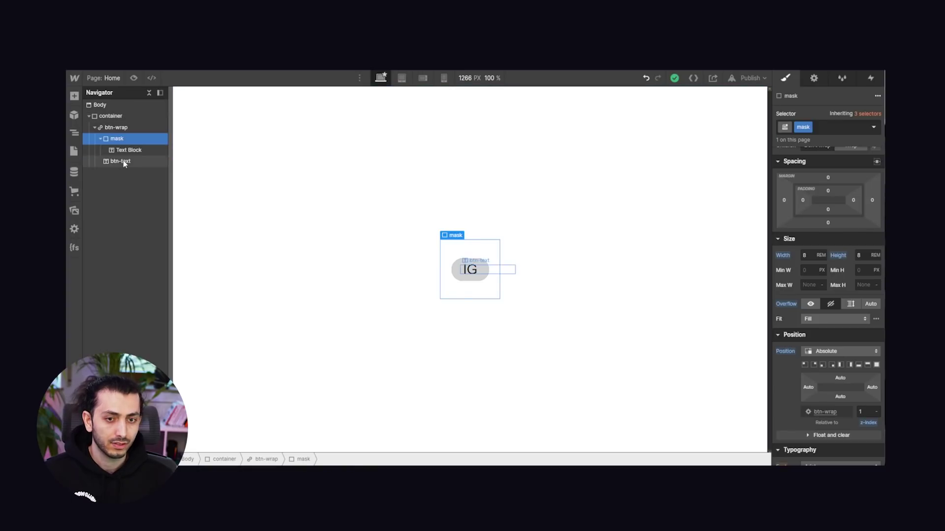
click(124, 161)
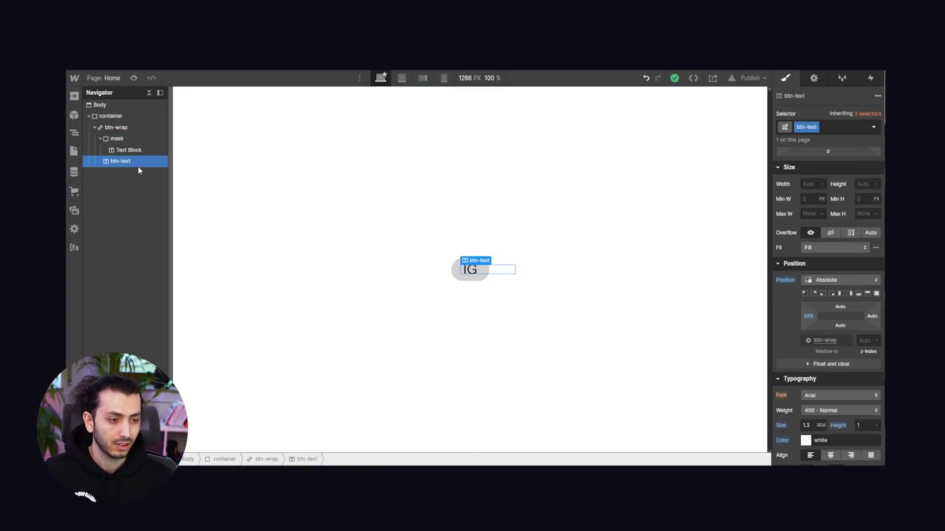
click(100, 139)
click(123, 140)
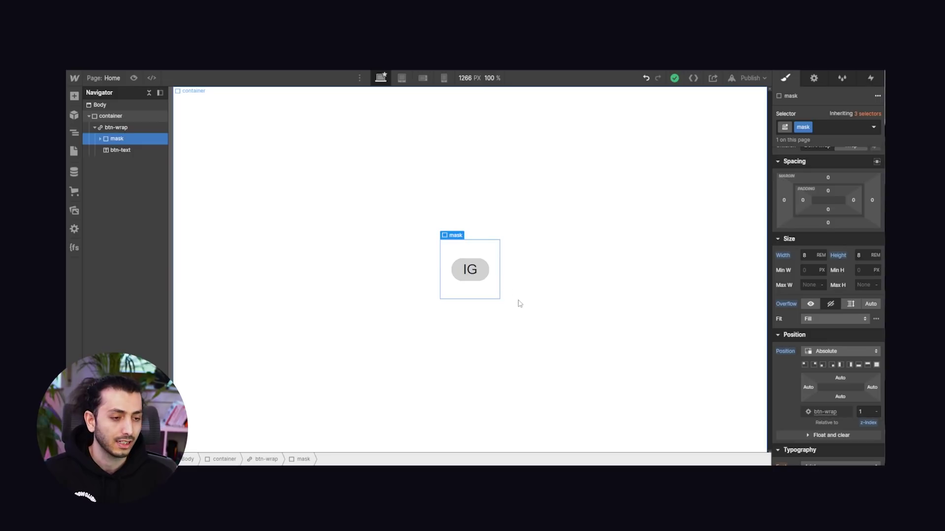
click(111, 128)
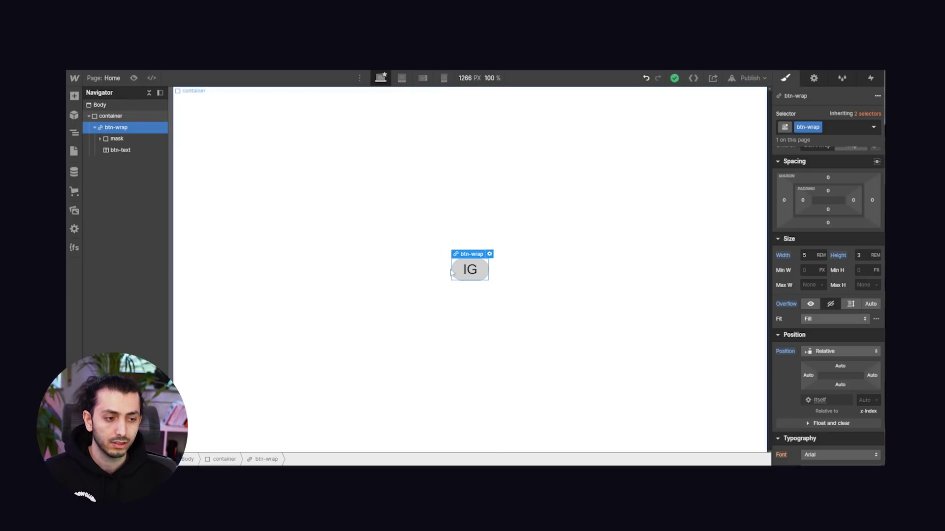
click(121, 139)
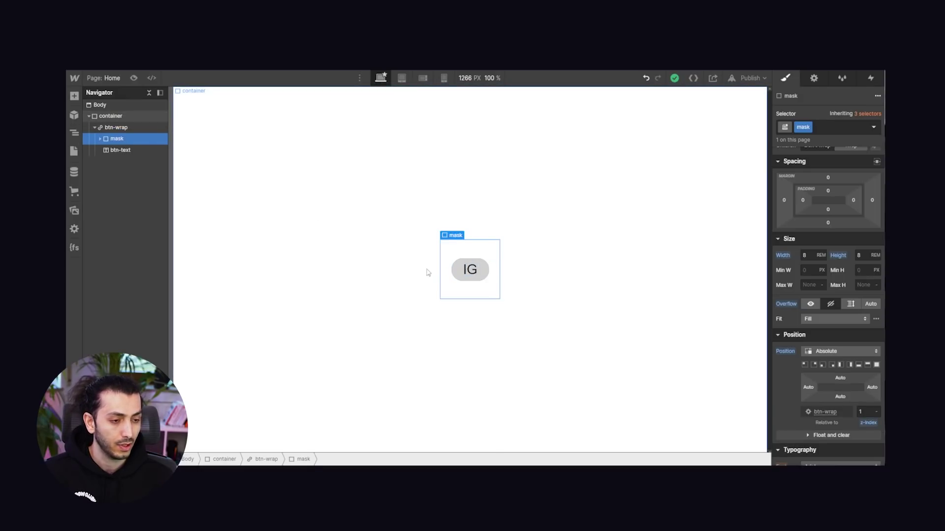
- Add a mouse hover trigger to btn-wrap in Webflow, with its on-hover action set to Start an animation
click(117, 129)
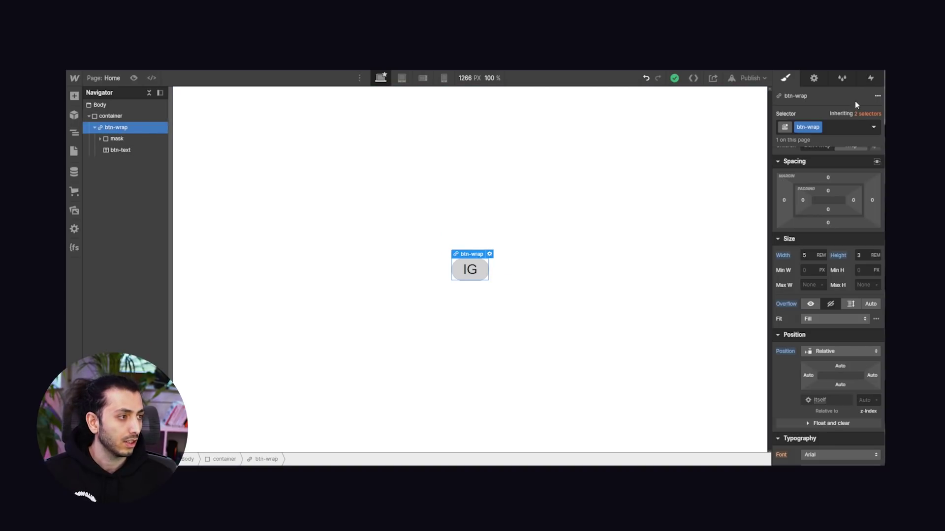
click(870, 78)
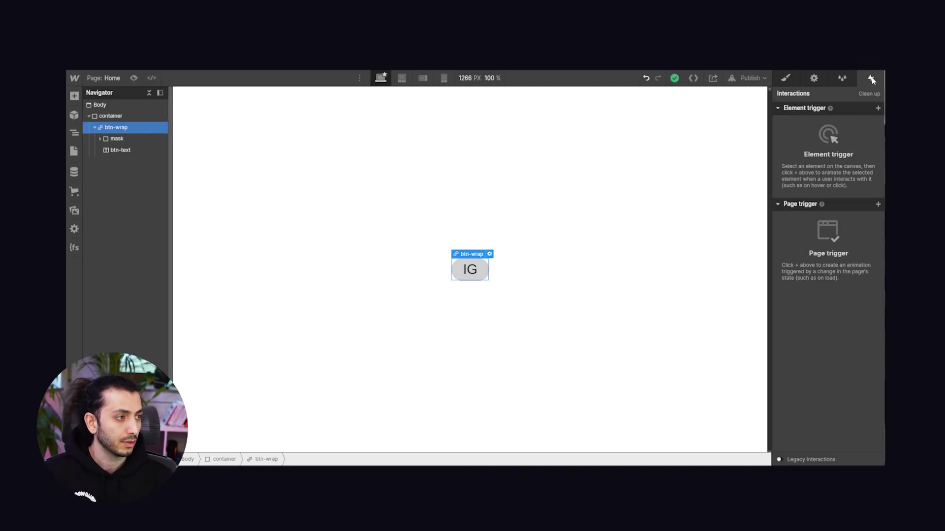
click(877, 109)
click(819, 137)
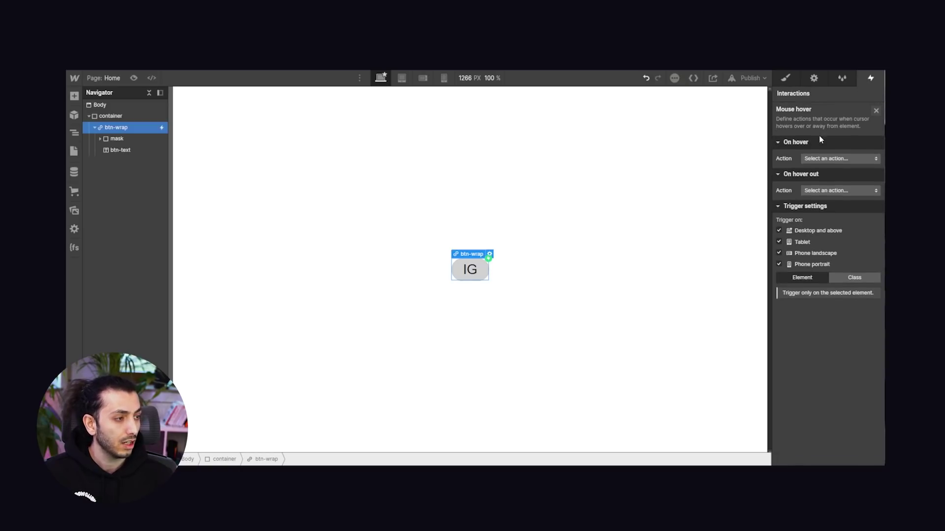
click(823, 160)
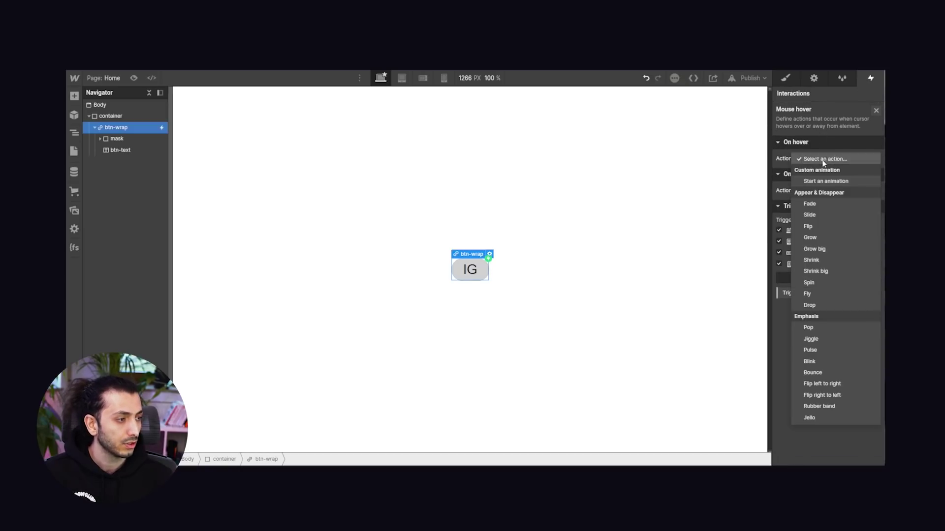
click(825, 180)
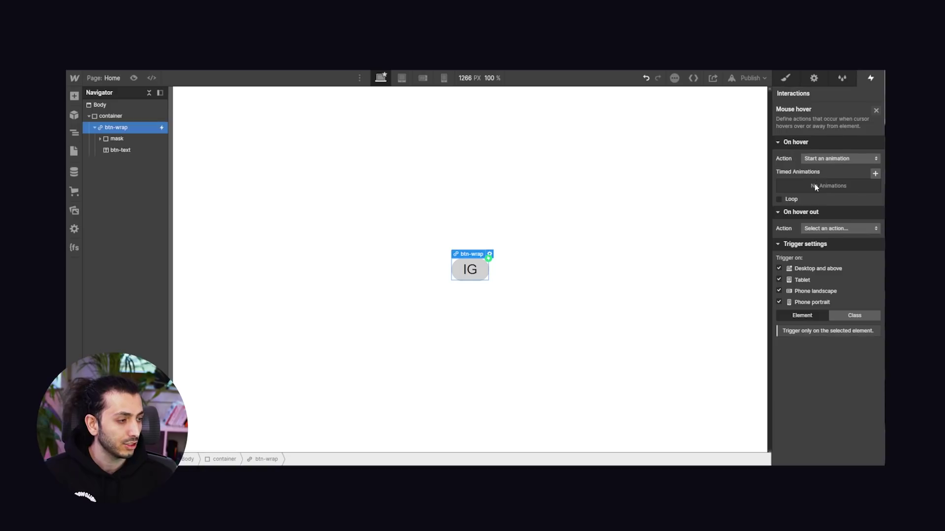
- Create a timed animation named Hover in for btn-wrap's on-hover action
click(876, 176)
text(h)
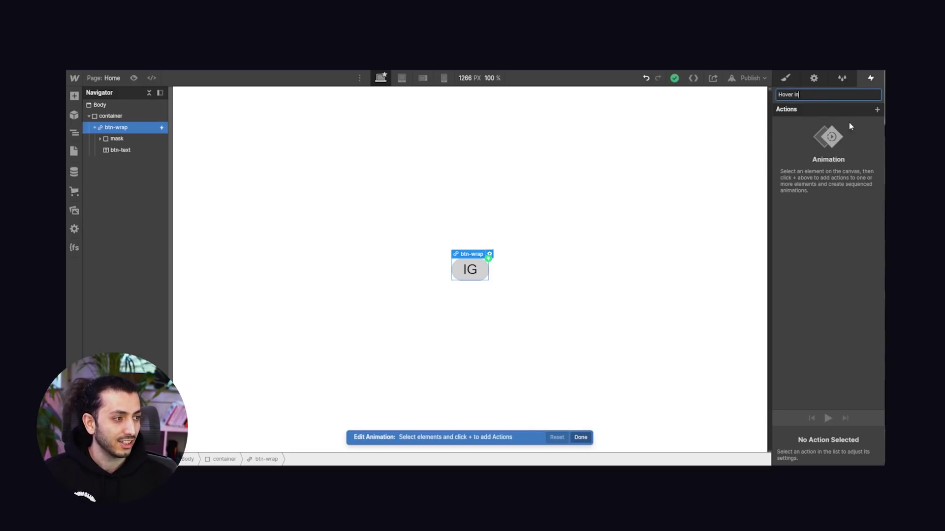
key(Return)
click(877, 109)
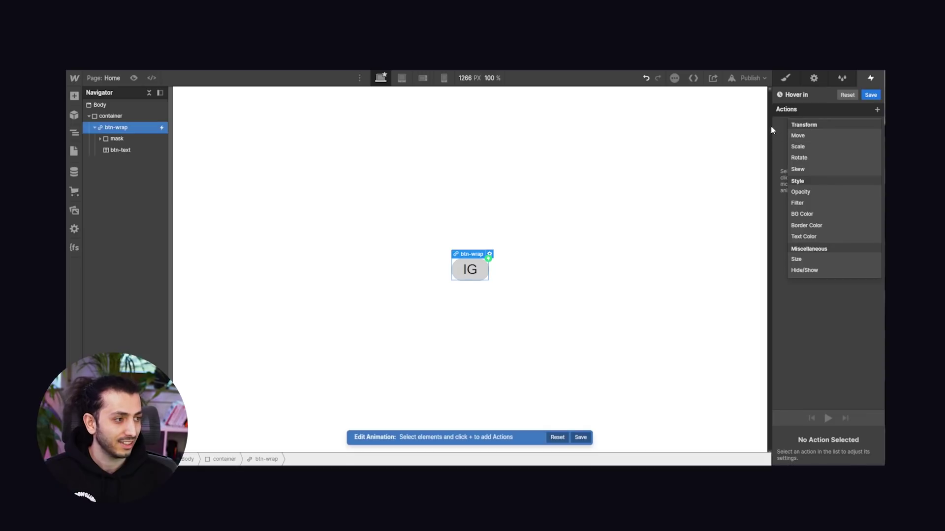
click(785, 127)
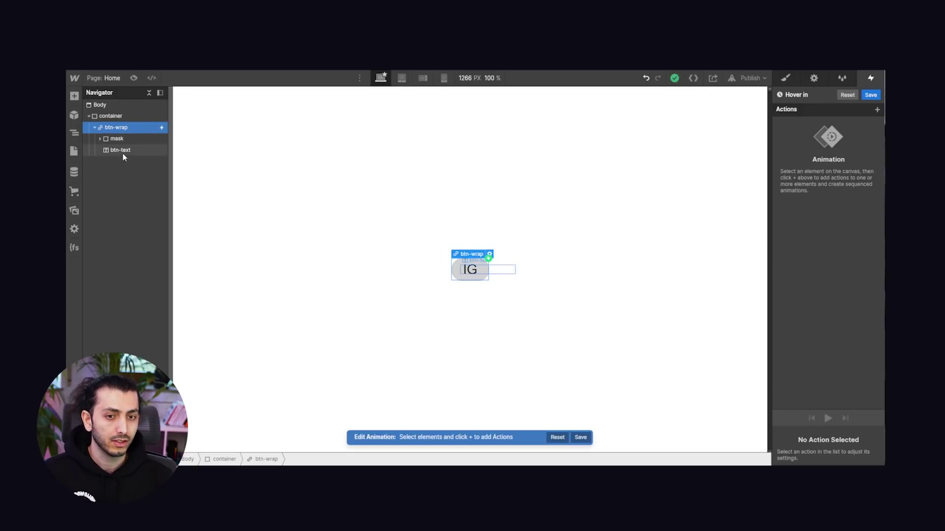
click(124, 151)
click(118, 140)
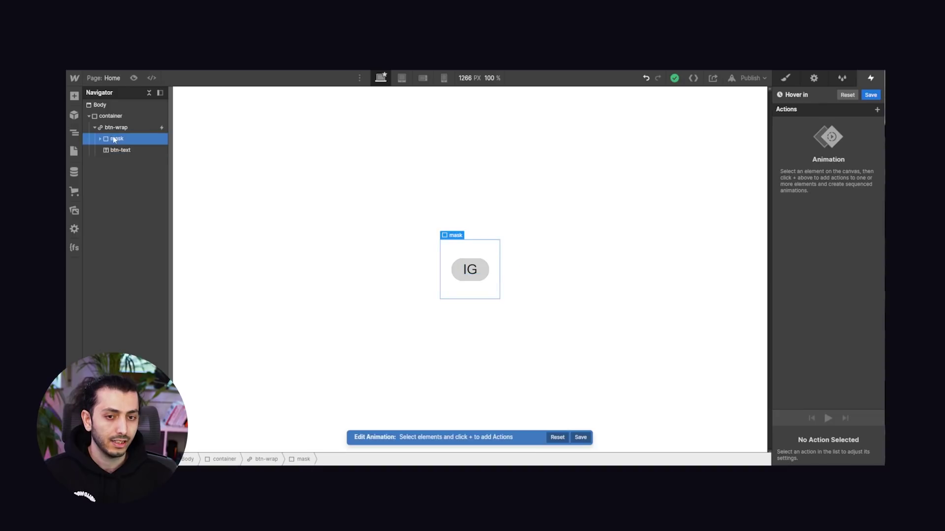
click(100, 138)
click(128, 150)
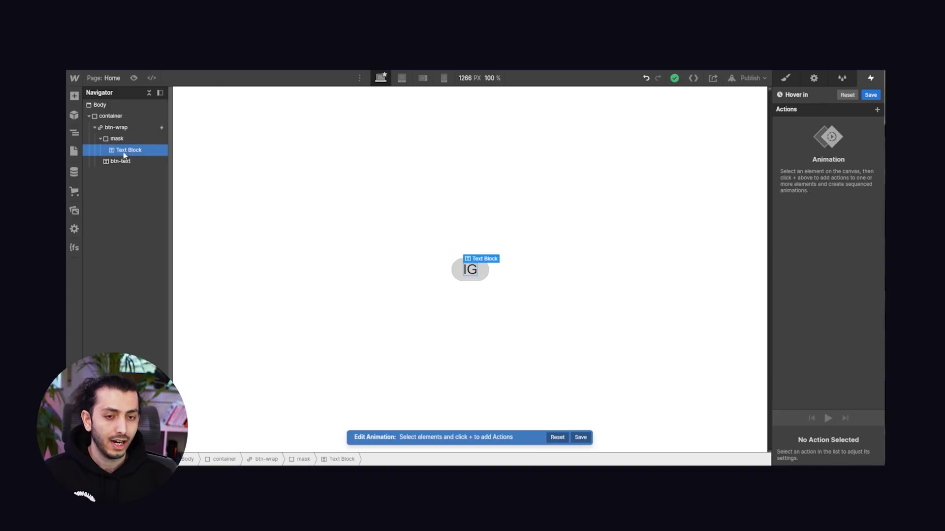
click(97, 139)
- Add a Size action for btn-wrap to the Hover in animation, set as initial state with a width of 5 rem
click(141, 129)
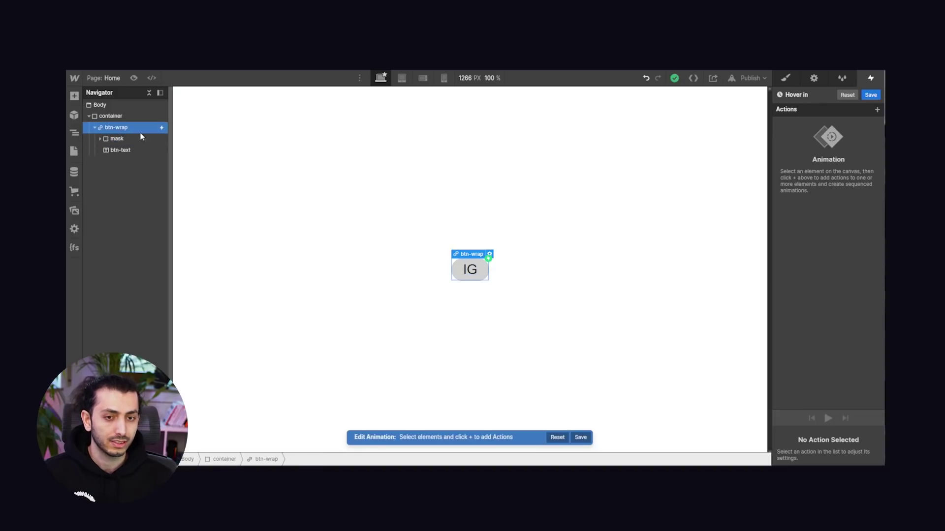
click(876, 110)
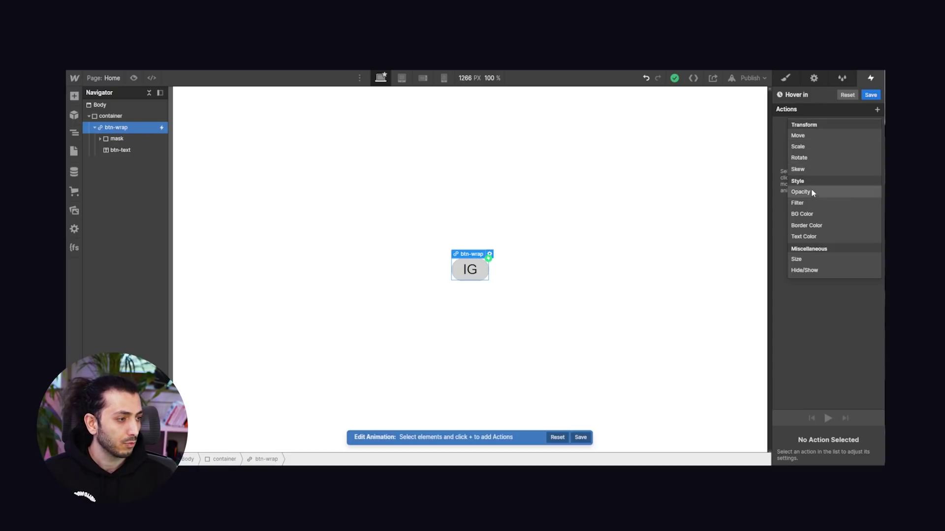
click(812, 260)
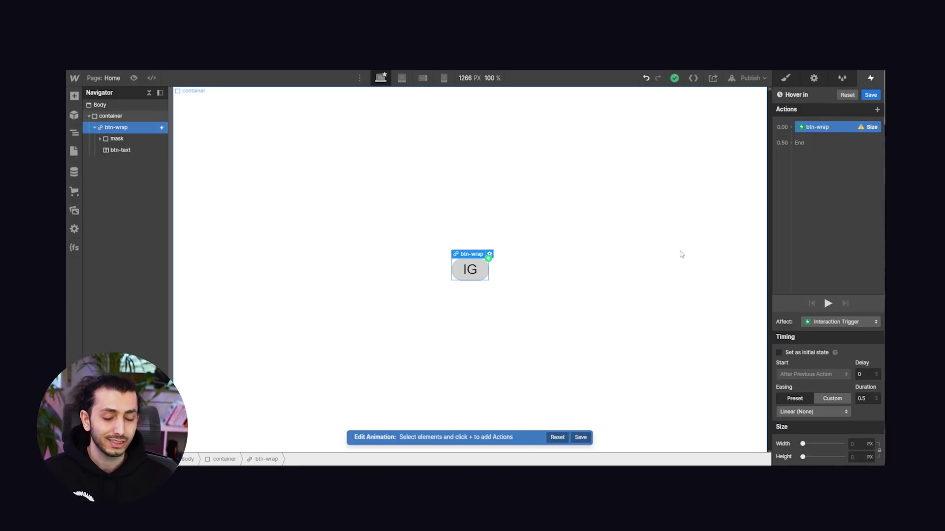
click(788, 353)
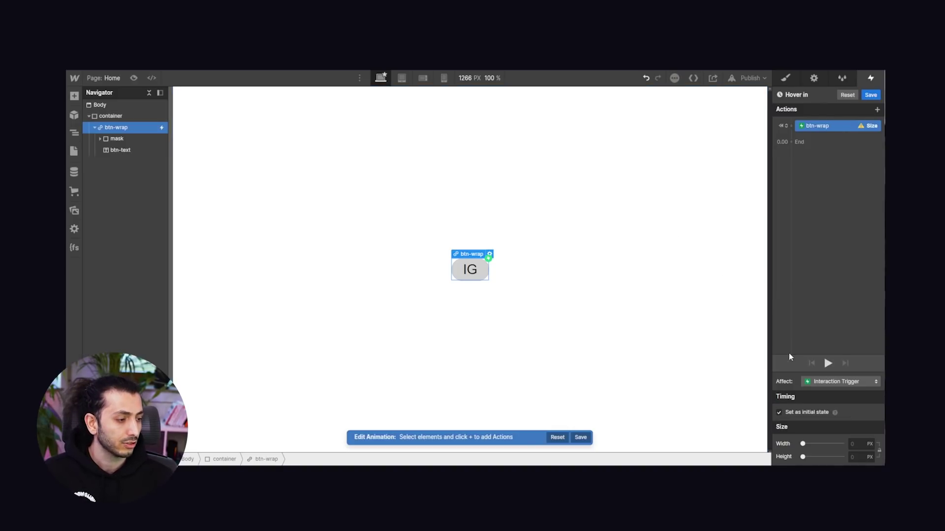
click(859, 443)
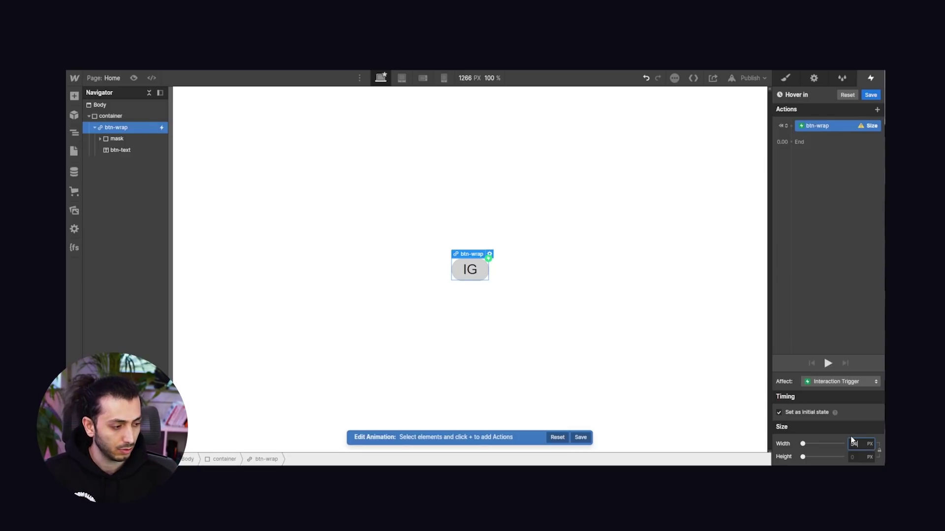
text(5rem)
key(Return)
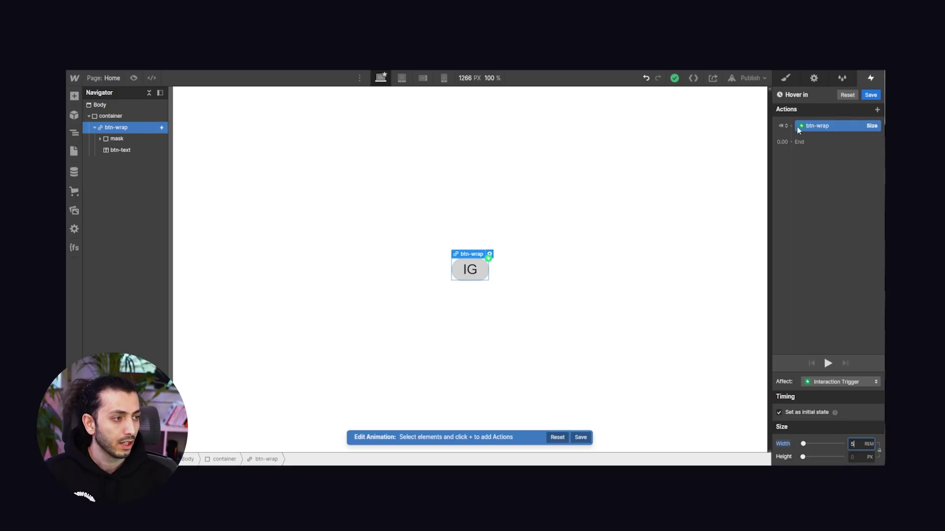
- Add a Size action for mask to the initial state, with width and height both set to 8 rem
click(117, 141)
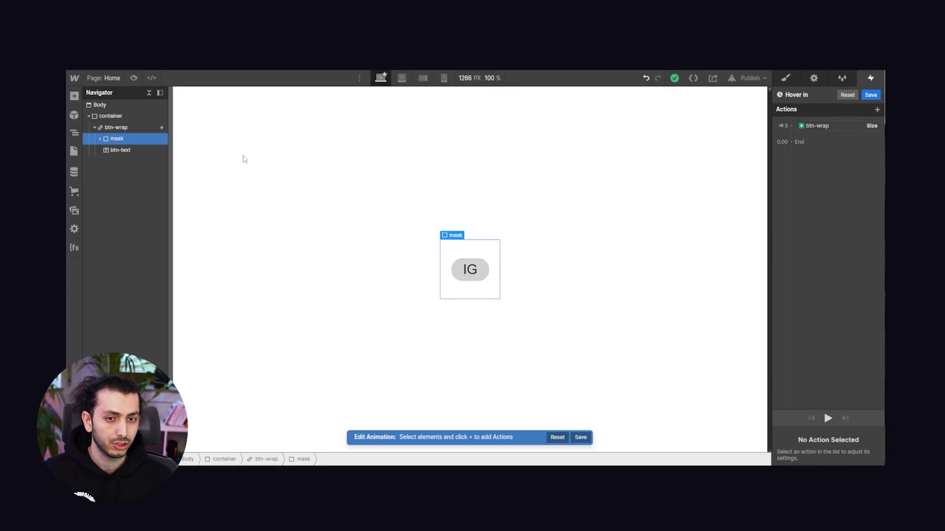
click(791, 126)
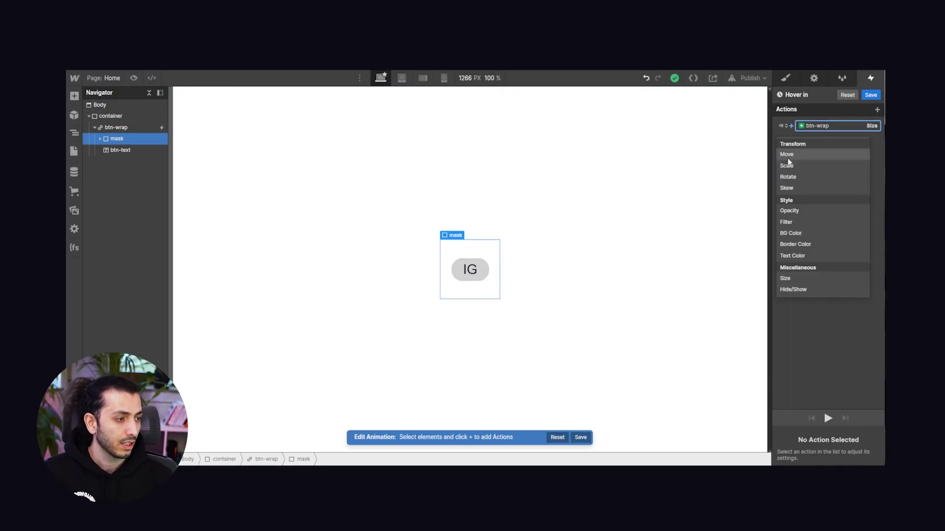
click(803, 281)
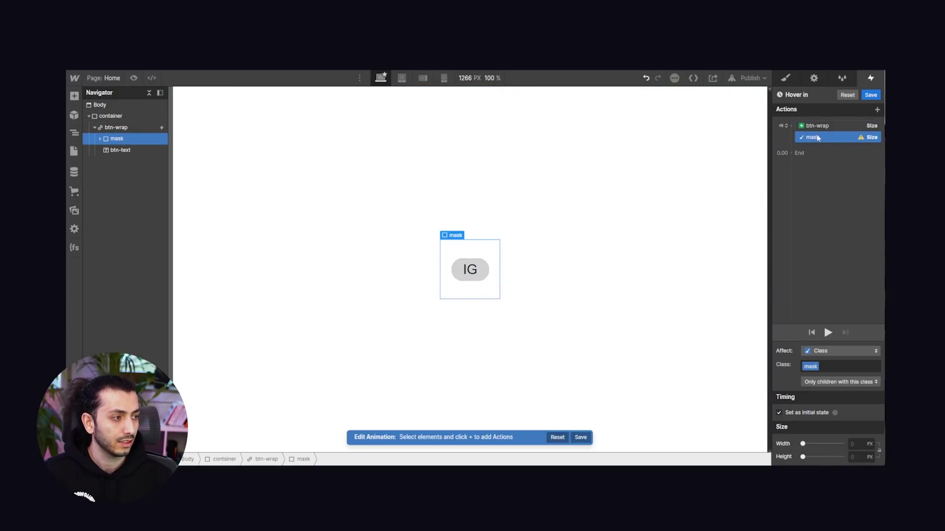
click(858, 444)
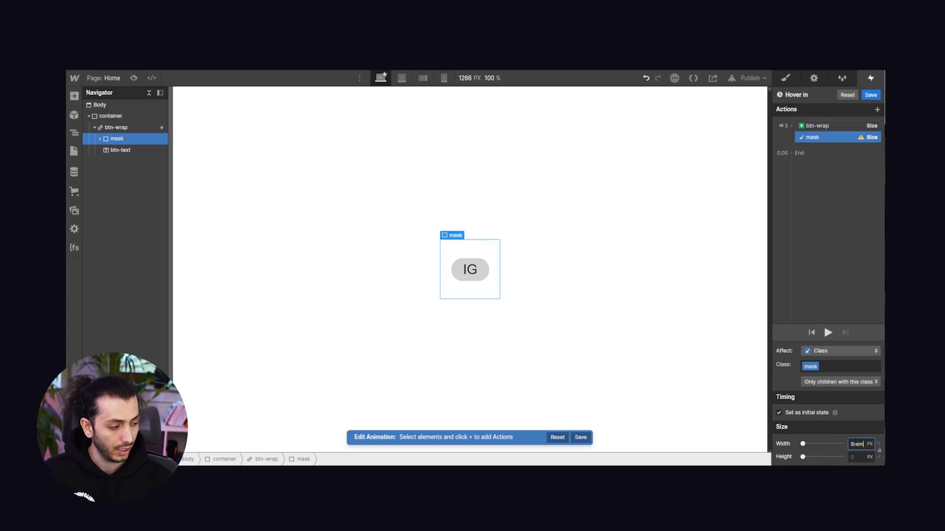
key(Tab)
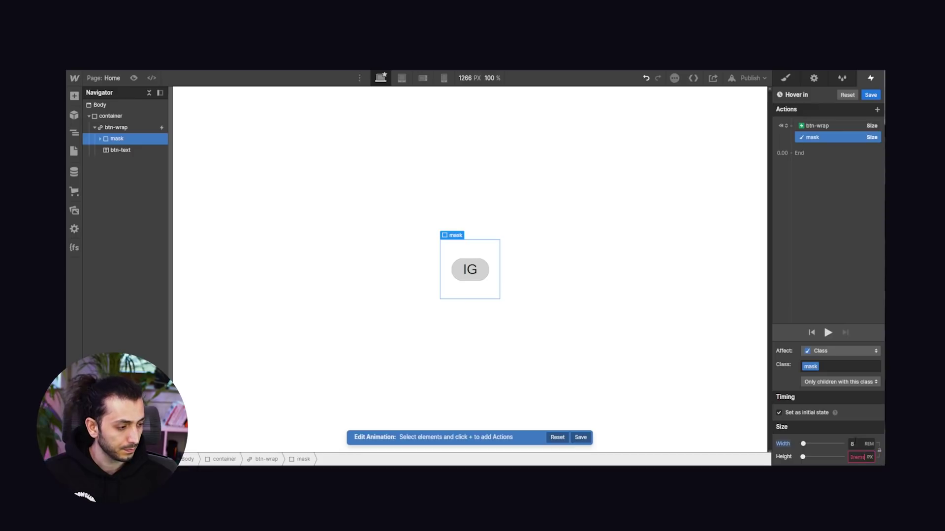
key(Return)
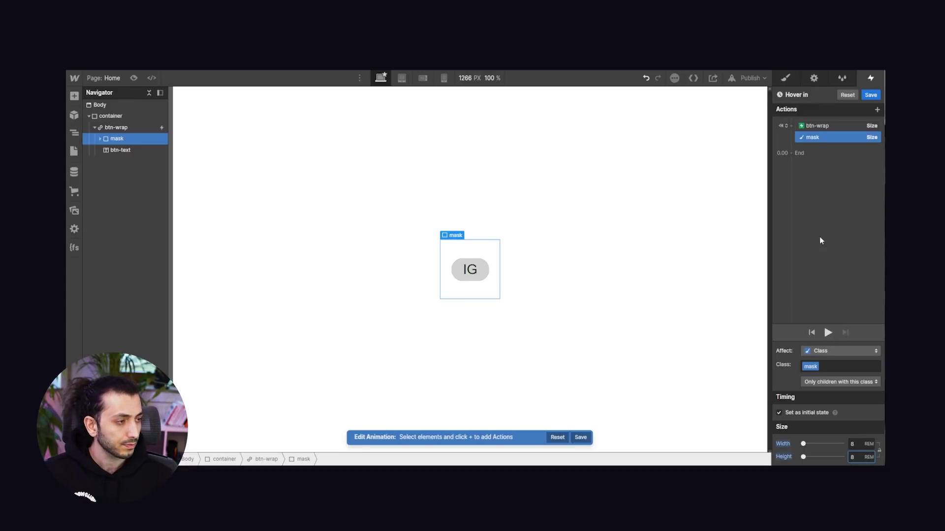
- Add a Move action for the Text Block inside mask to the initial state, with a horizontal offset of 0 rem
click(100, 139)
click(121, 151)
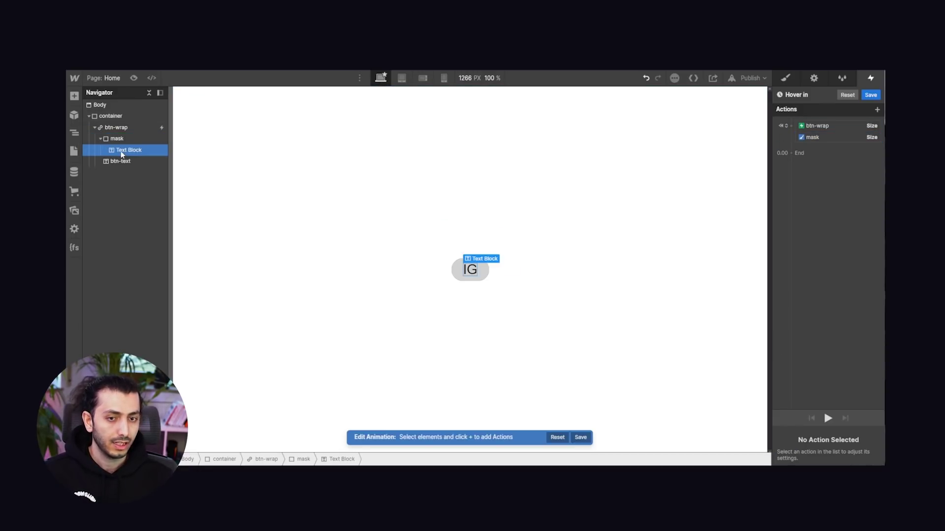
click(790, 126)
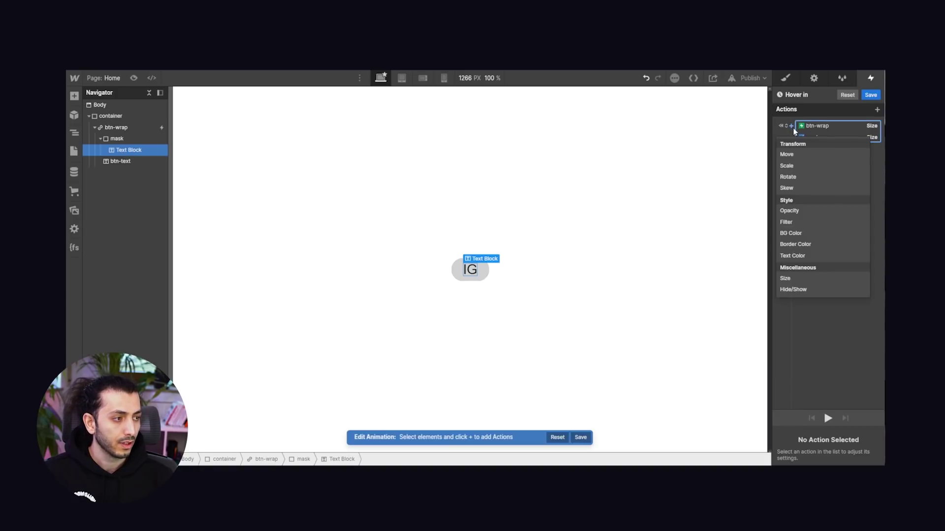
click(796, 155)
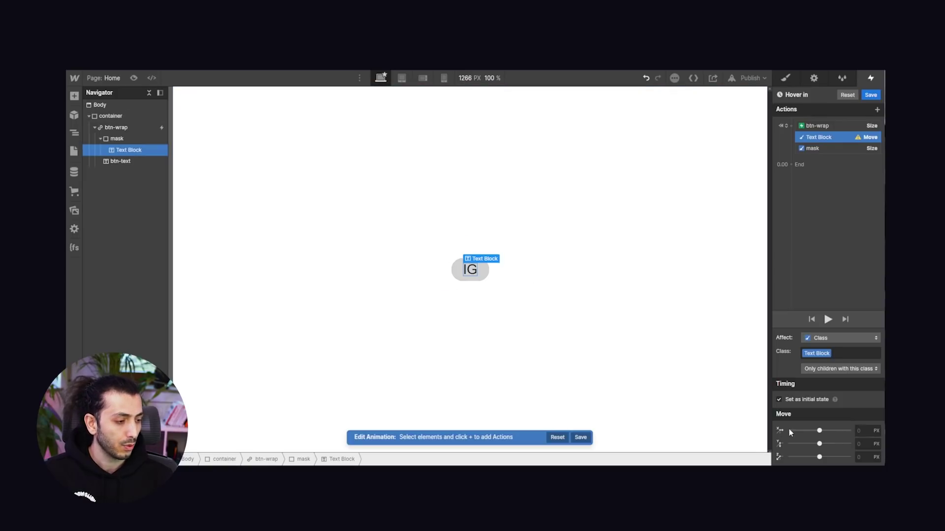
click(865, 430)
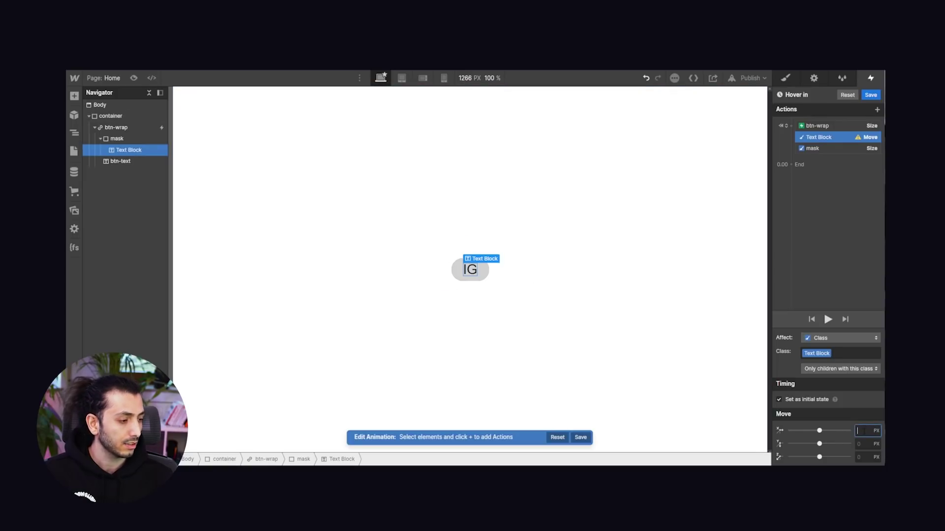
text(0rem)
key(Return)
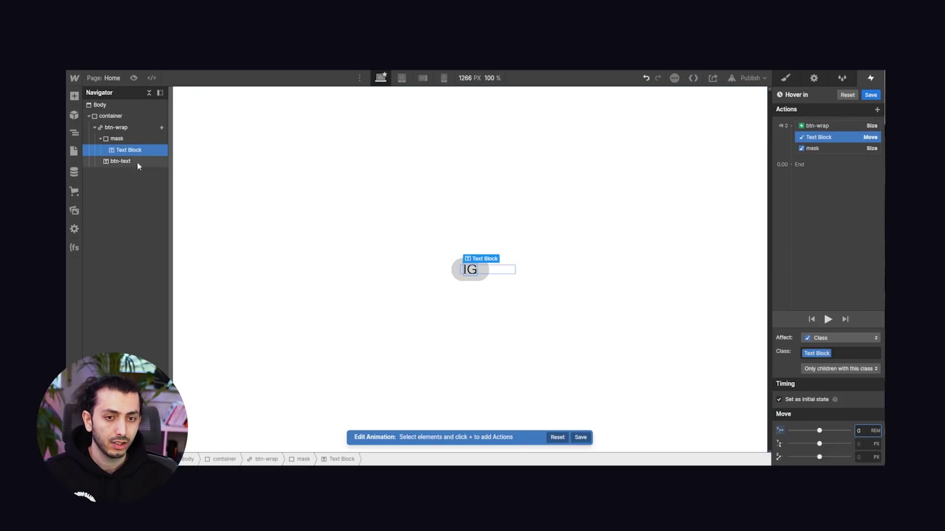
- Duplicate the three initial-state actions of btn-wrap, Text Block and mask together
click(125, 141)
click(100, 141)
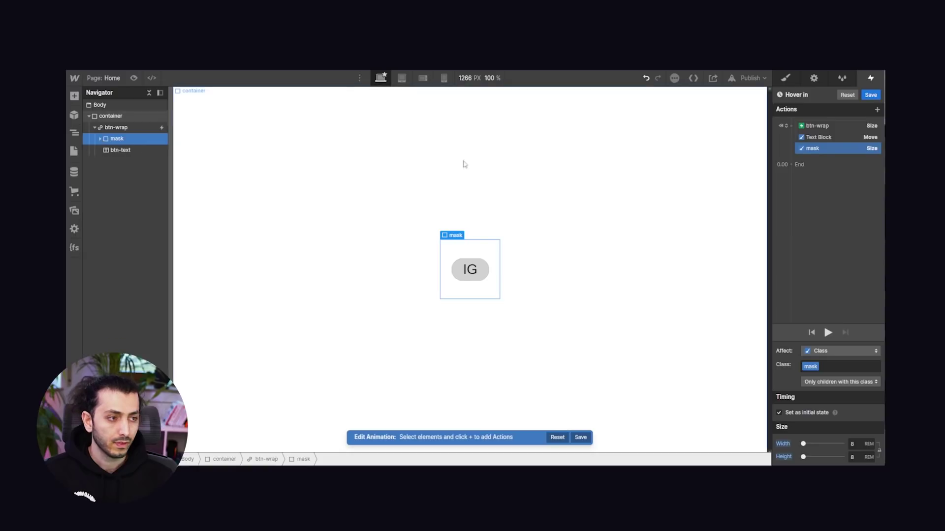
click(842, 137)
click(839, 149)
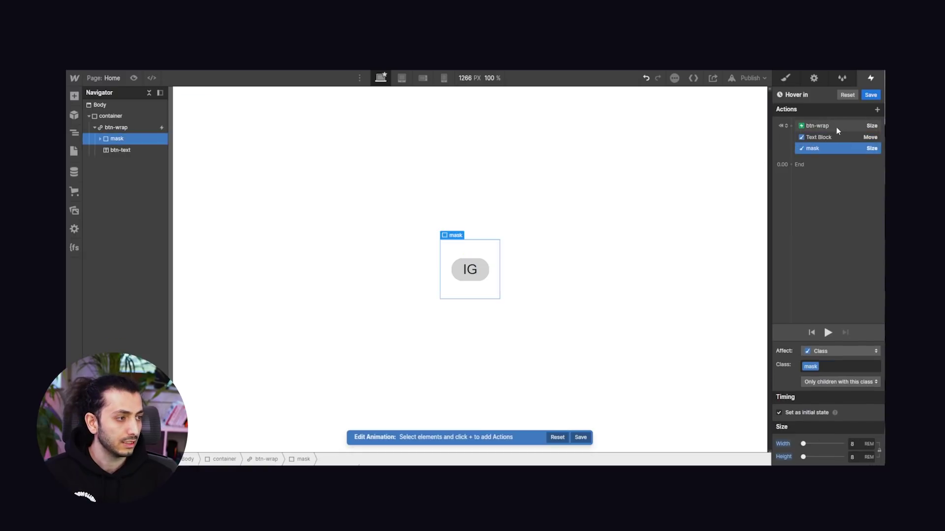
click(836, 126)
shift+click(836, 146)
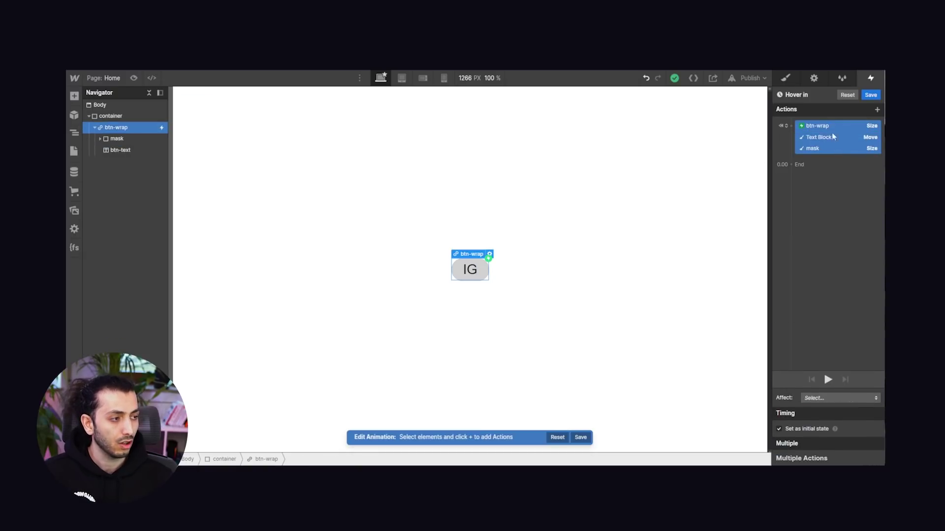
click(831, 128)
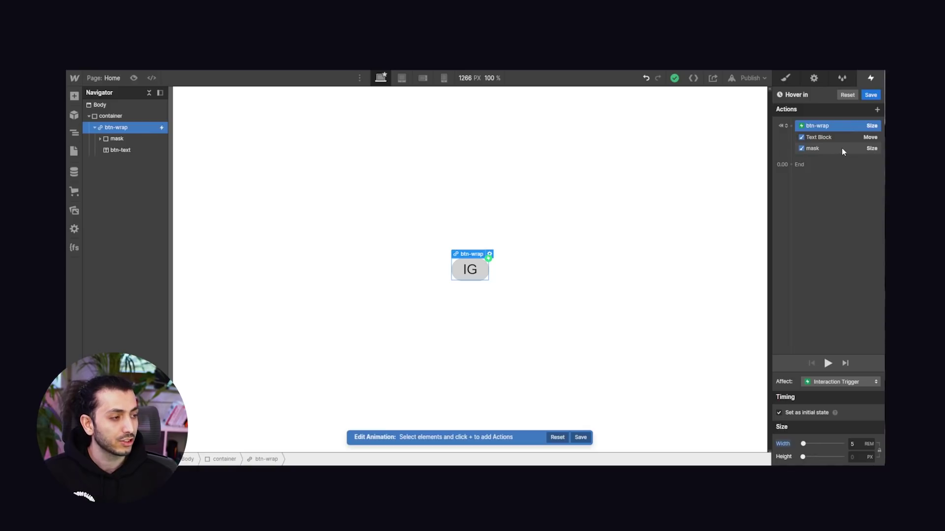
shift+click(841, 147)
right_click(841, 148)
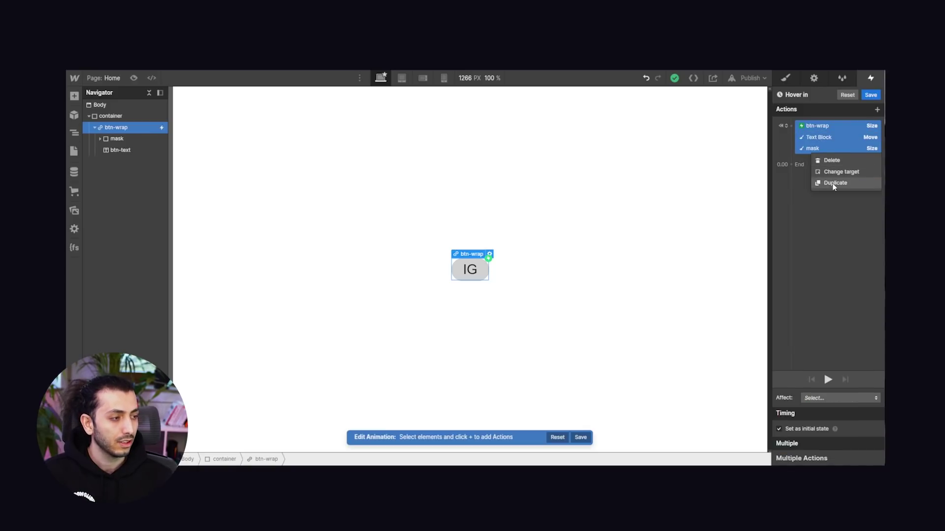
click(833, 183)
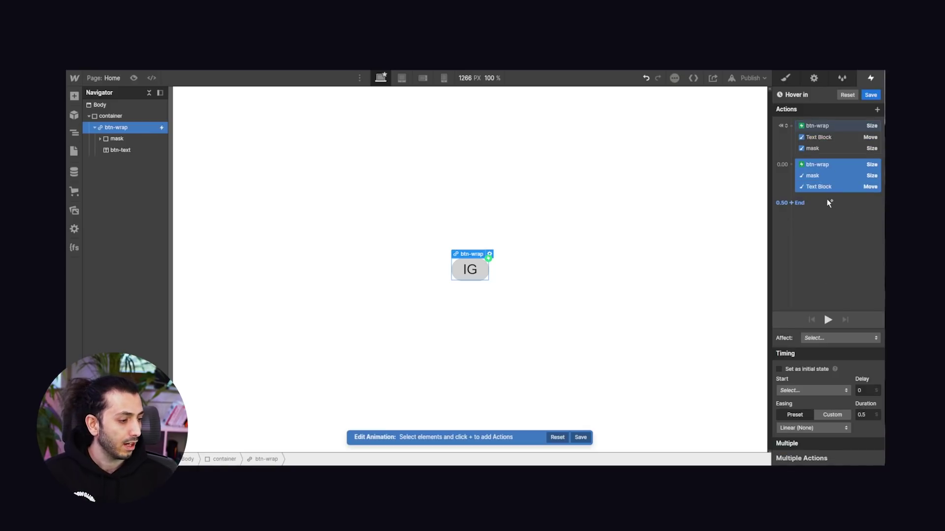
- Set the width in btn-wrap's duplicated Size action to 14 rem
click(826, 164)
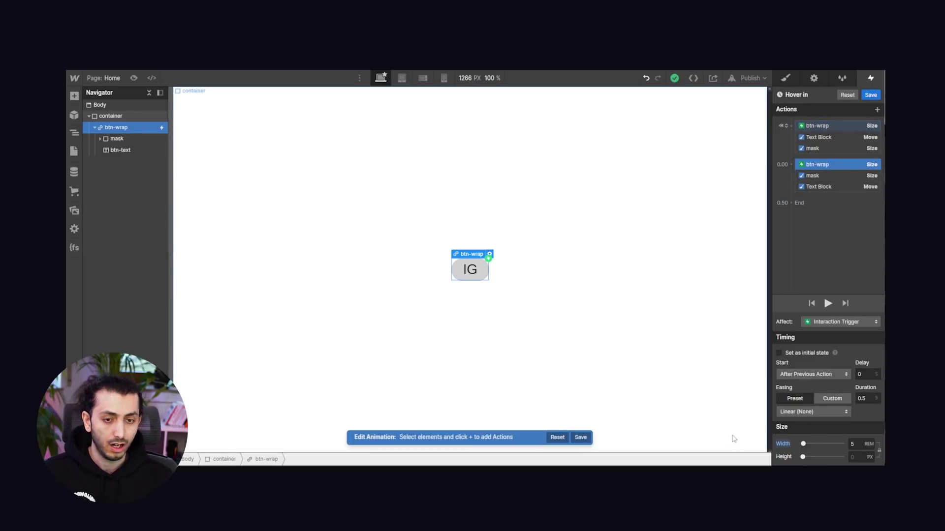
click(865, 445)
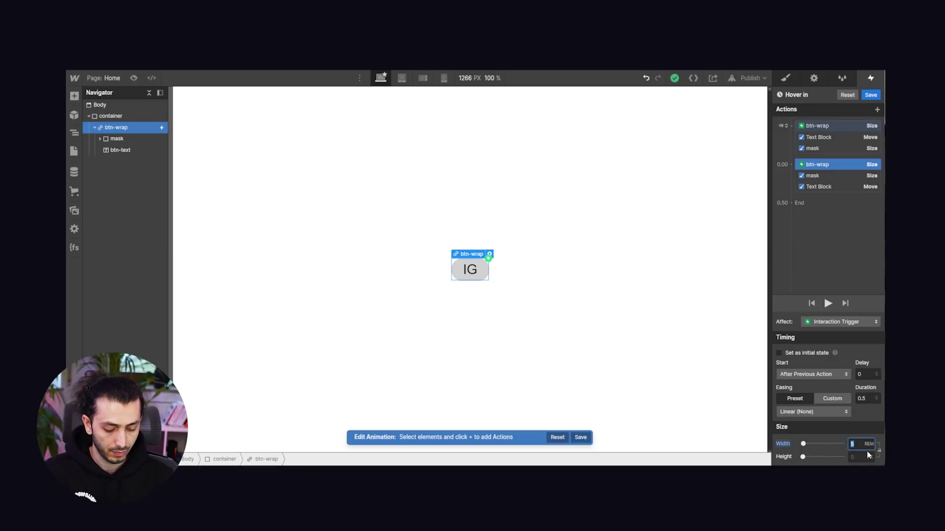
key(Return)
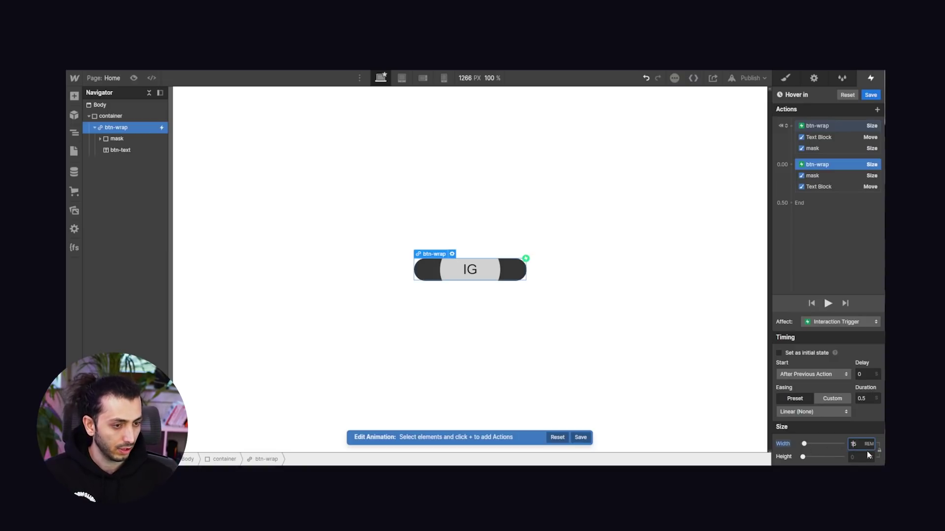
click(870, 447)
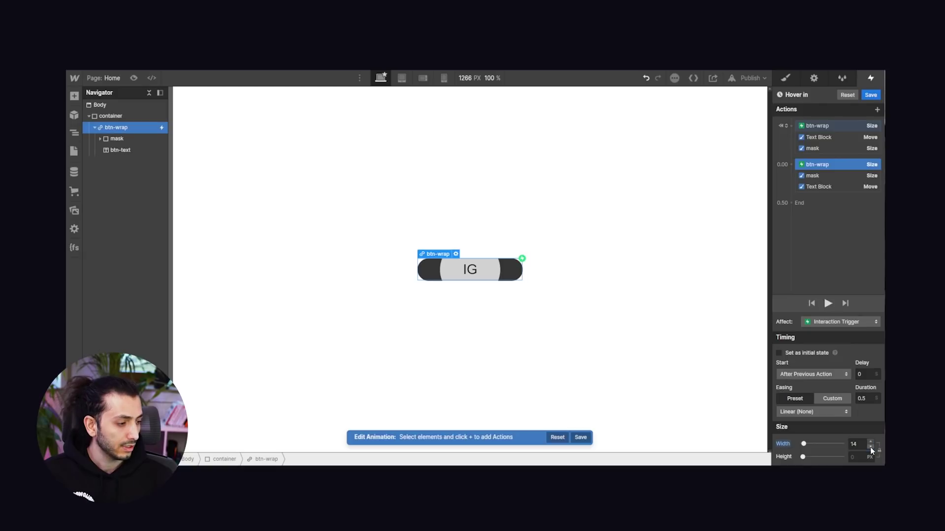
- Set both width and height in mask's duplicated Size action to 1.5 rem
click(828, 175)
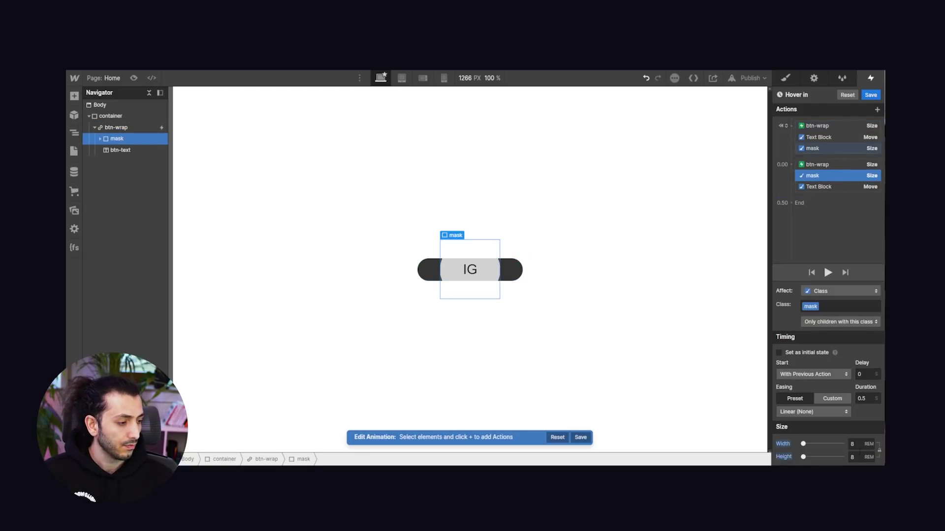
click(856, 444)
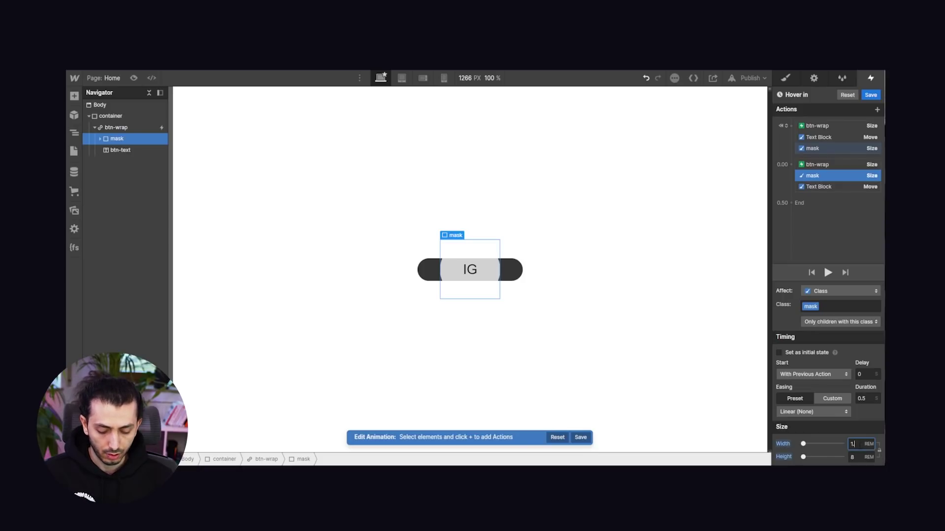
text(1.5)
key(Tab)
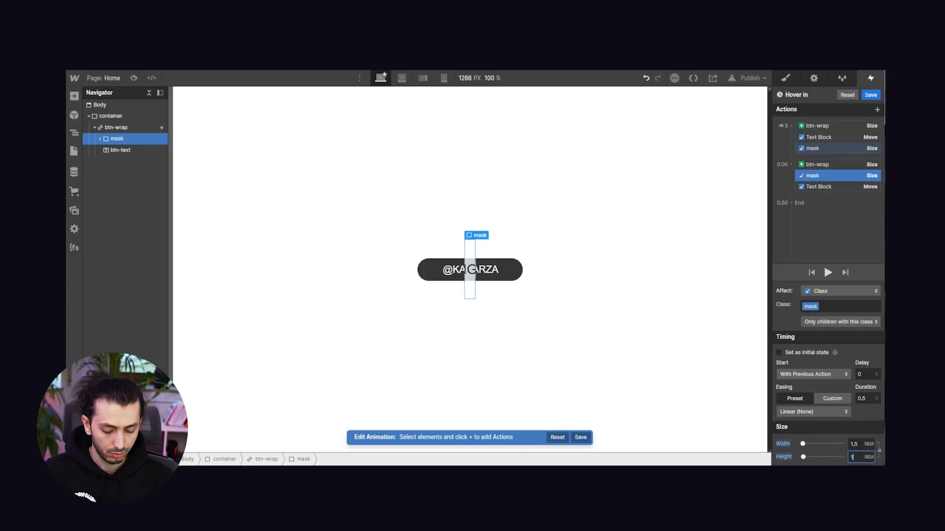
key(Return)
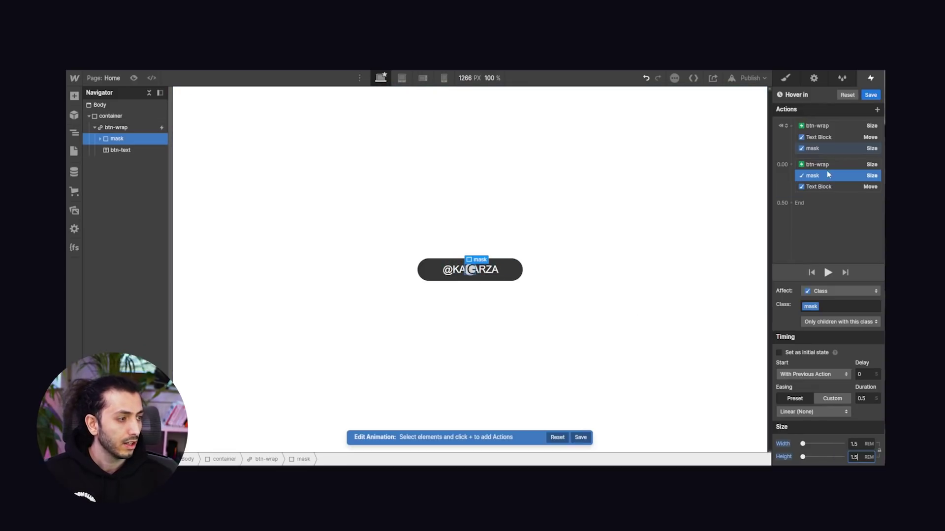
- Add a Move action for mask to the initial state, with a horizontal offset of 0 rem
click(828, 146)
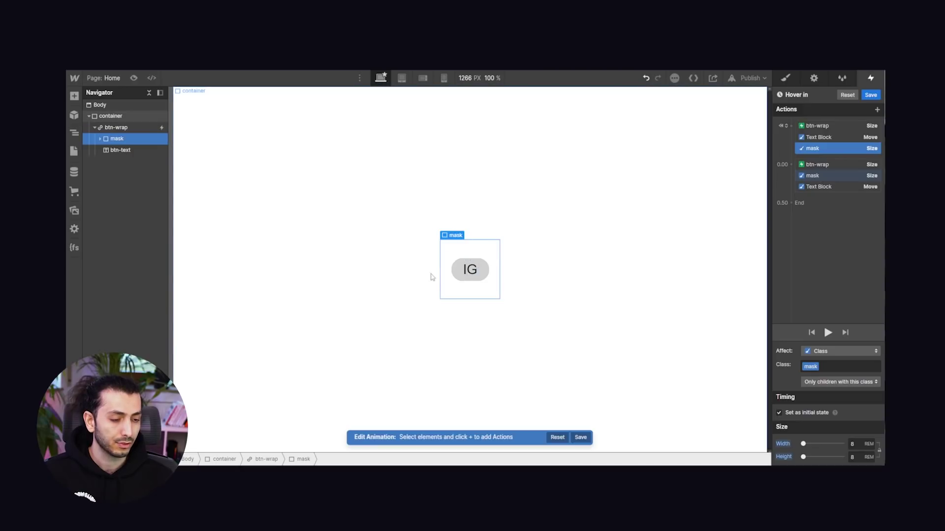
click(791, 126)
click(795, 153)
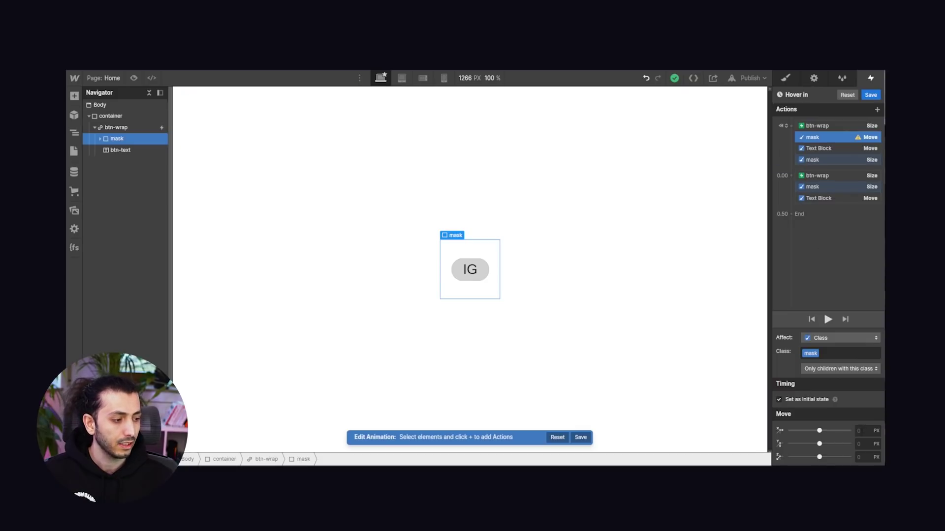
click(865, 431)
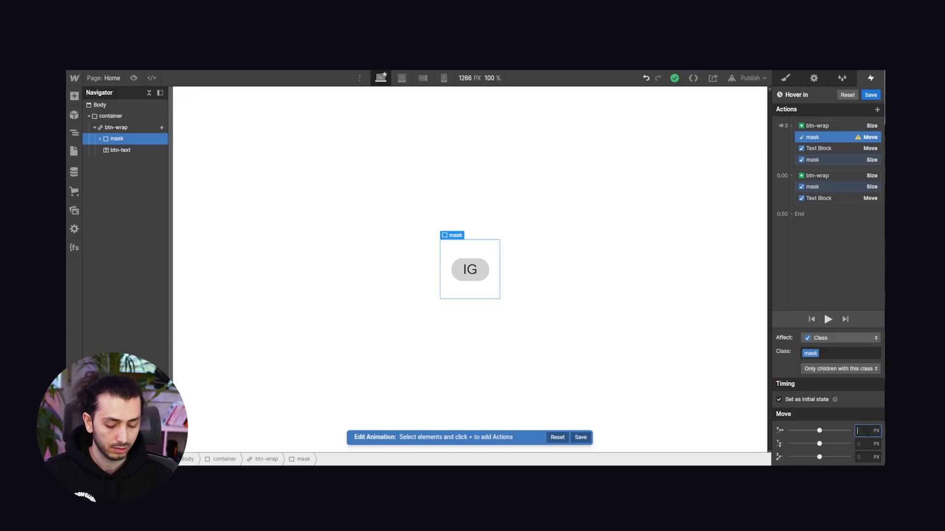
text(0rem)
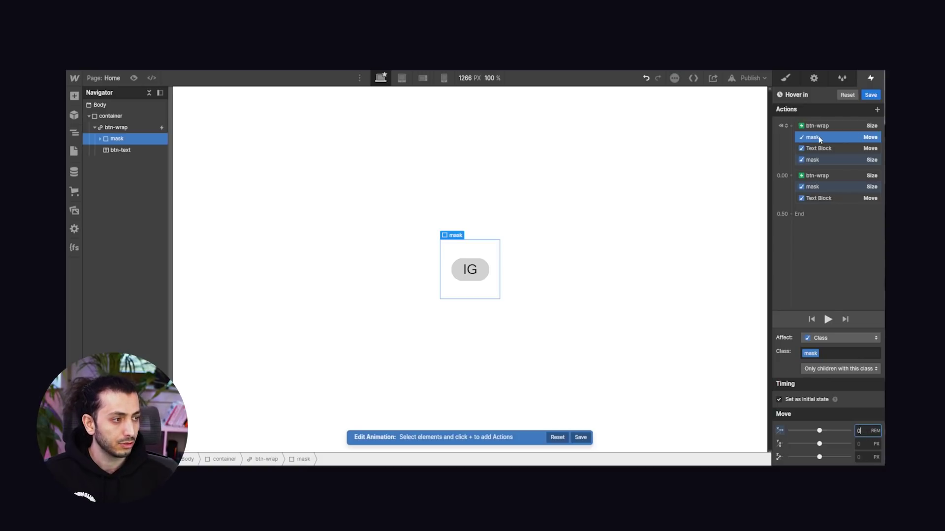
- Duplicate mask's initial Move action into the timed group with the other actions and set its horizontal offset to -5 rem
right_click(819, 141)
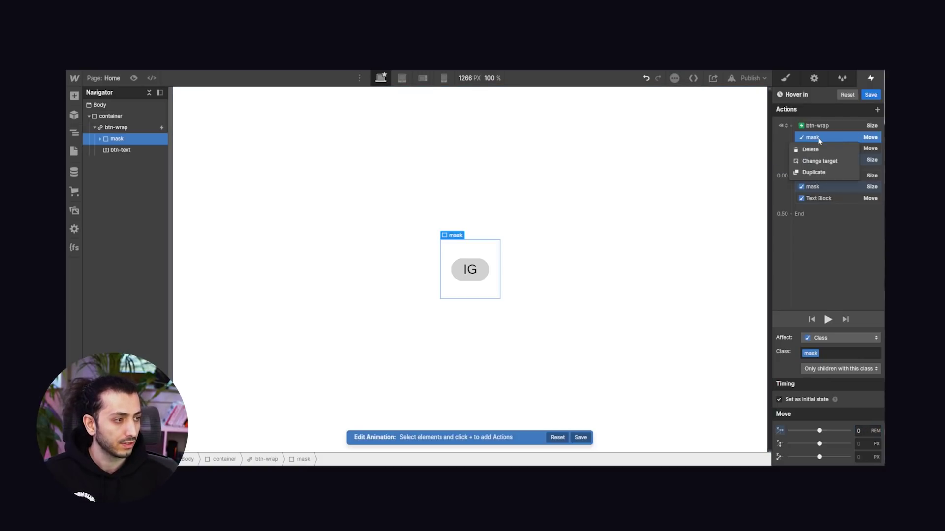
click(814, 172)
drag(834, 177, 833, 190)
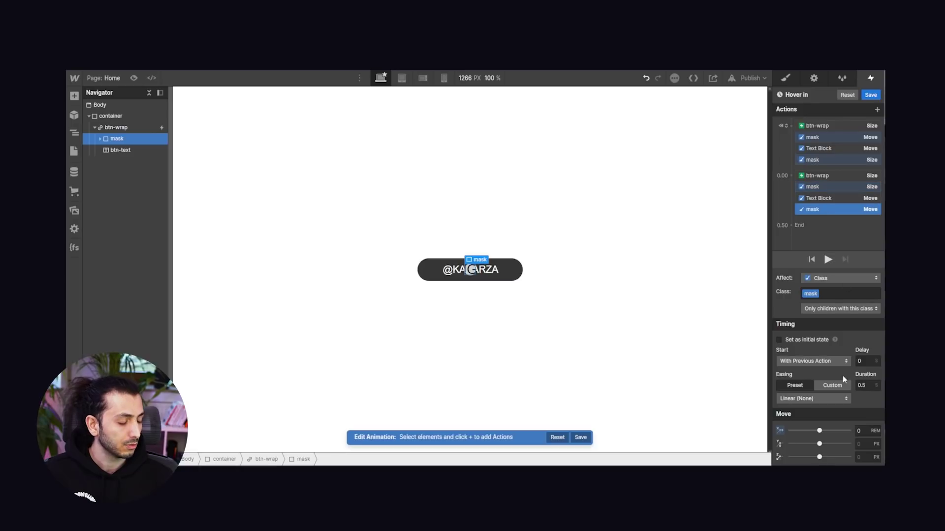
click(877, 434)
click(876, 434)
click(876, 434)
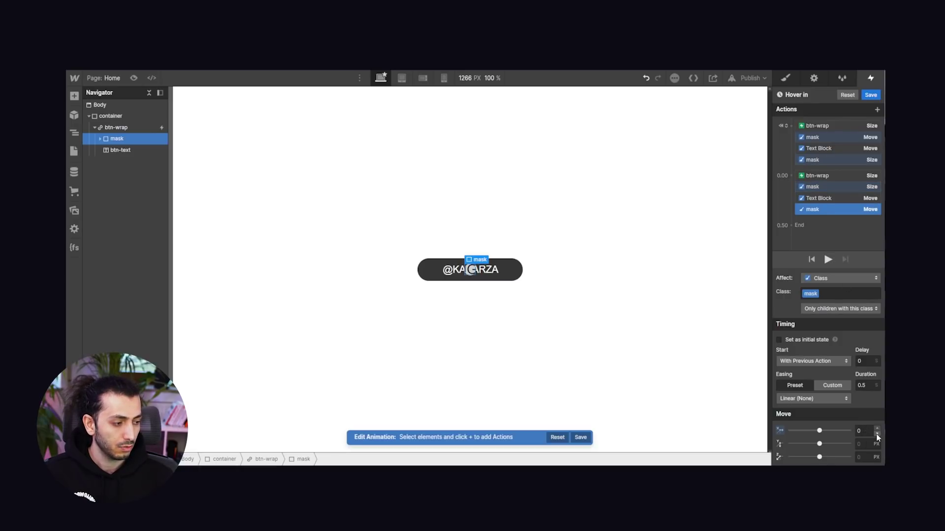
click(876, 434)
click(877, 434)
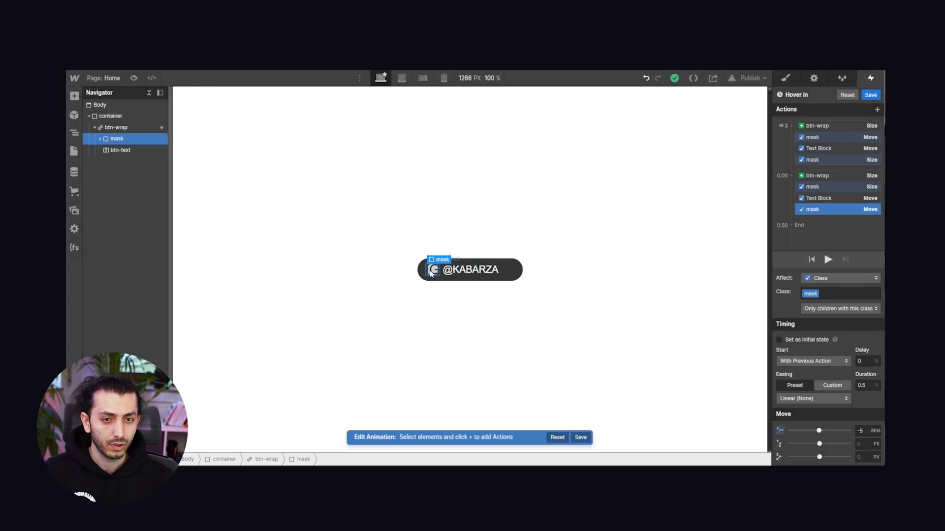
- Set the horizontal offset in the Text Block's timed Move action to 5 rem
click(433, 272)
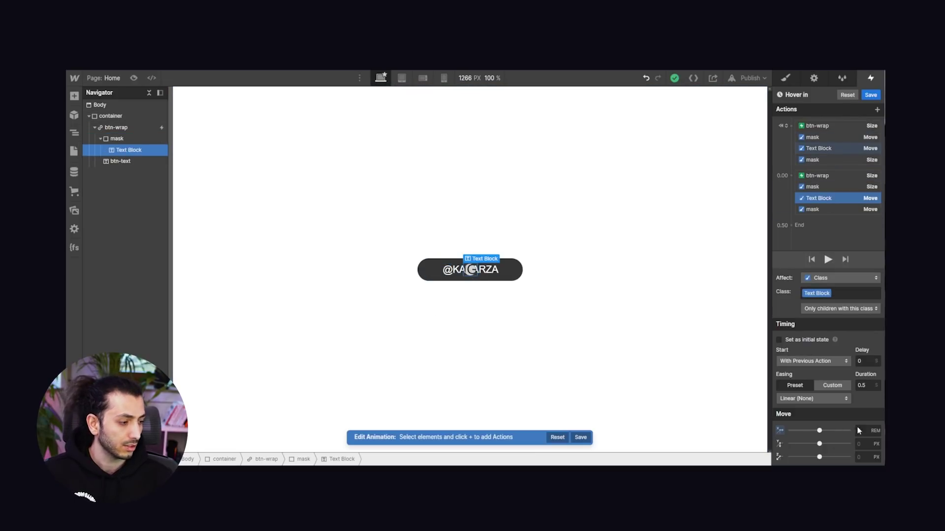
click(878, 426)
click(877, 427)
click(878, 426)
click(877, 427)
click(877, 427)
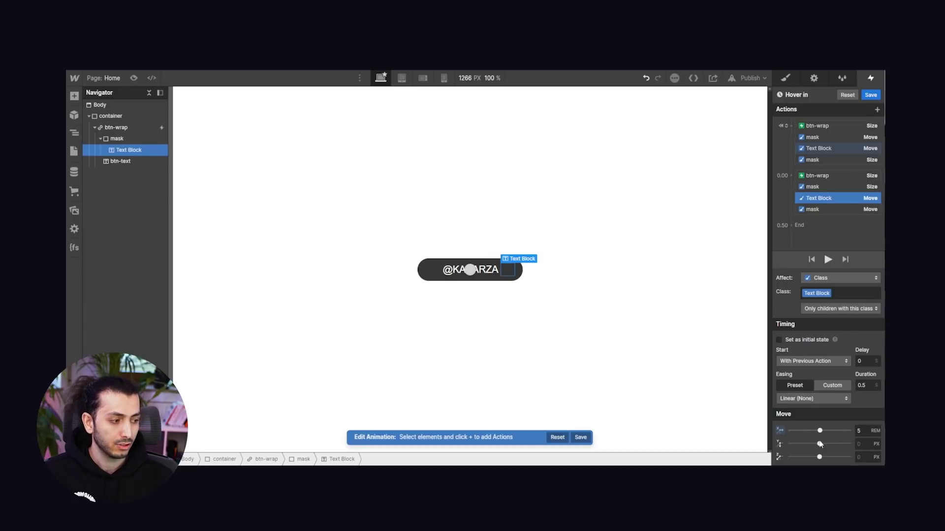
- Select mask's timed Move action and play back the Hover in animation to check the combined motion
click(833, 210)
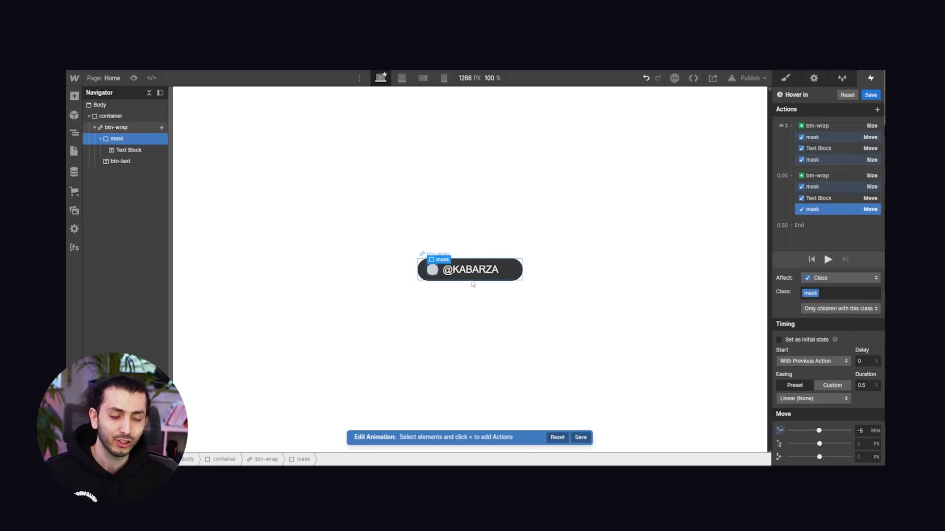
click(828, 260)
click(828, 260)
click(828, 260)
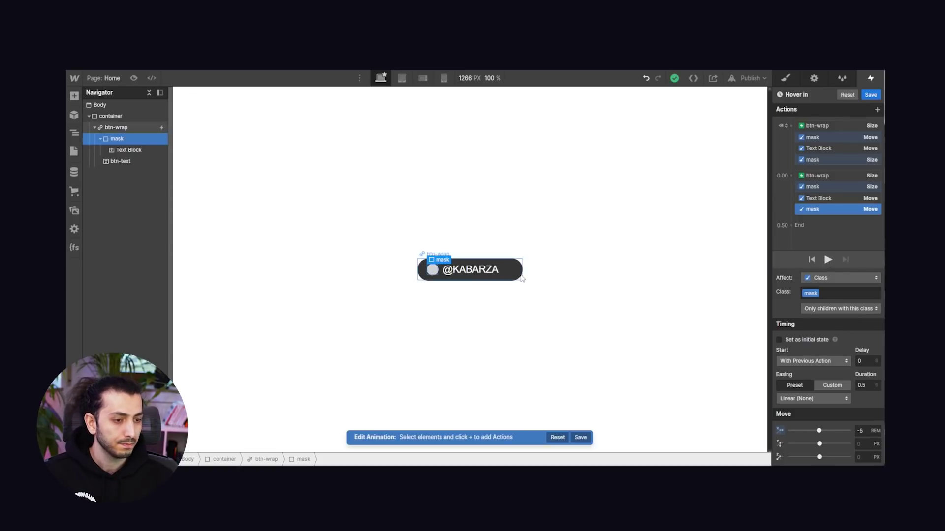
- Set the width in btn-wrap's timed Size action to 13 rem, preview the animation and save it
click(836, 176)
click(869, 447)
click(869, 447)
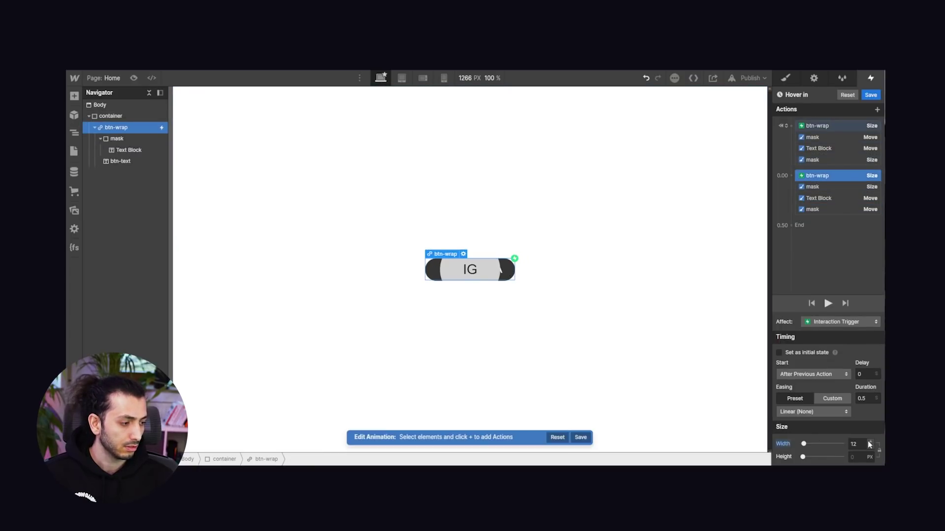
click(828, 303)
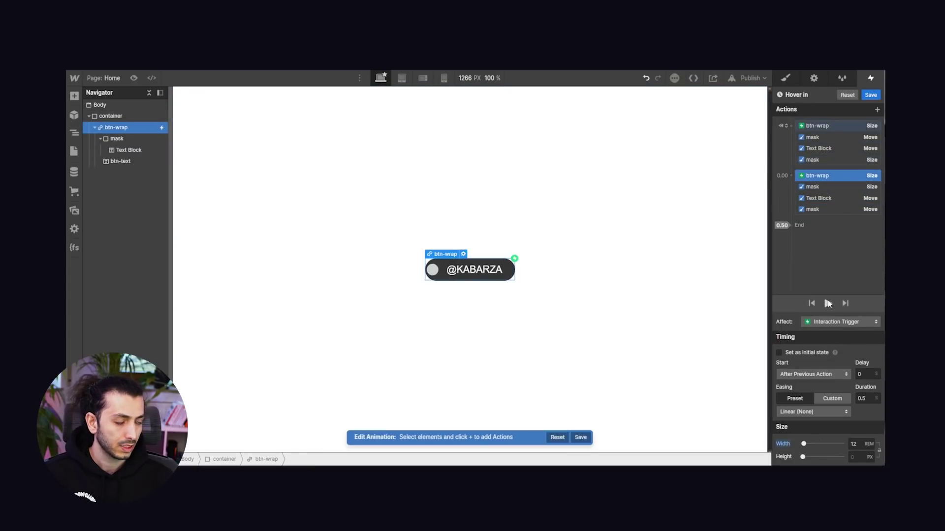
click(822, 303)
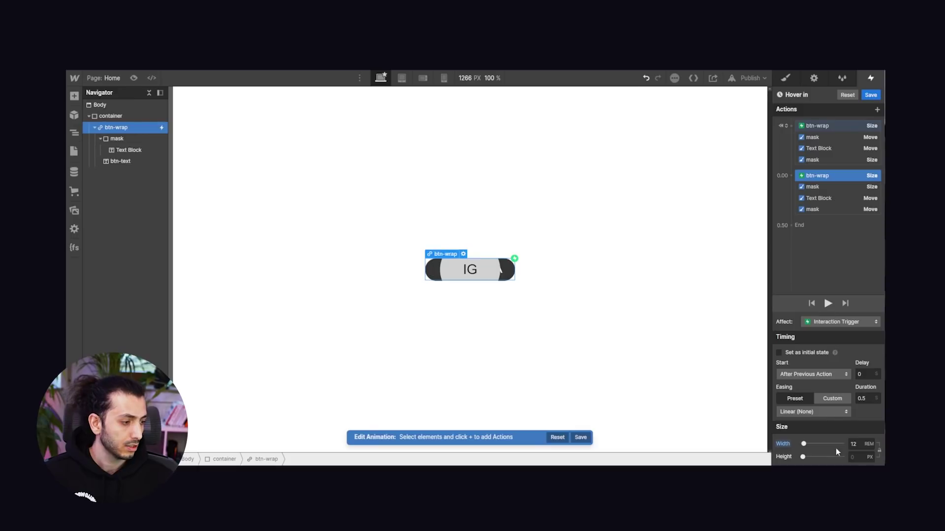
click(871, 443)
click(828, 303)
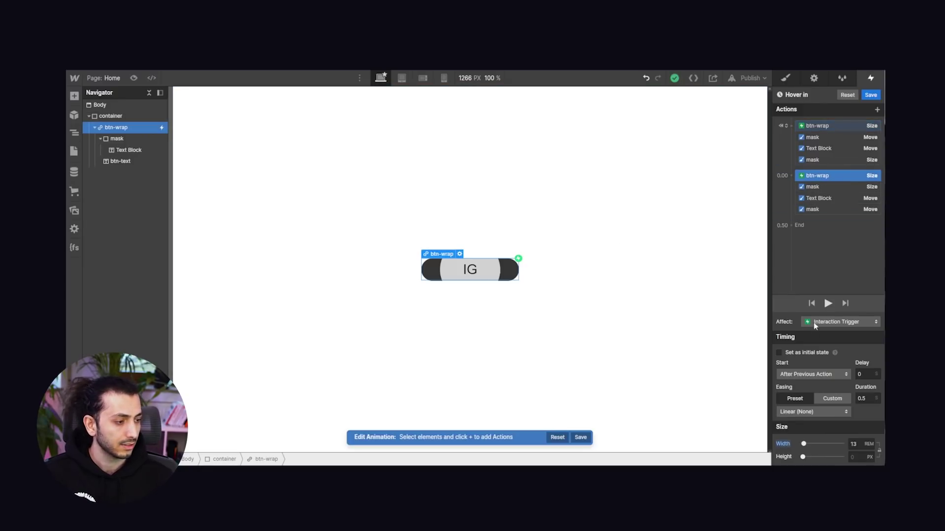
click(879, 96)
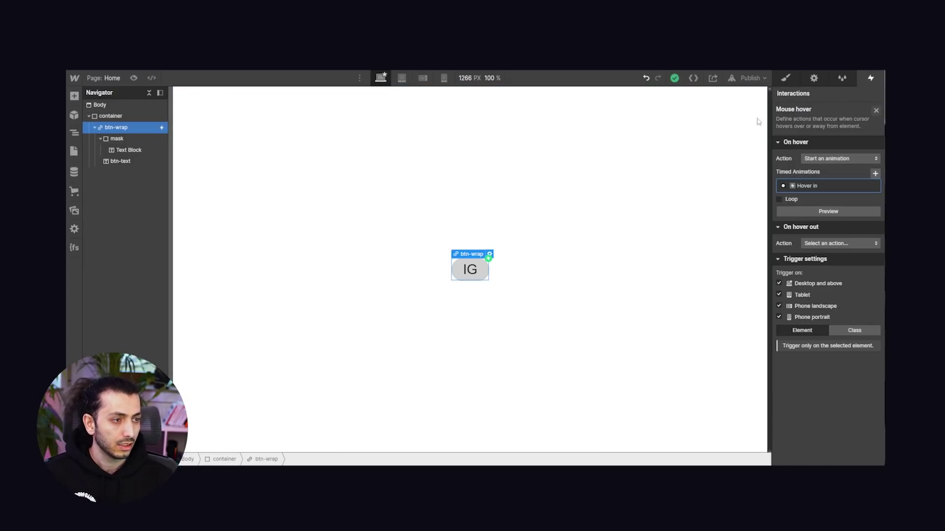
- Reopen btn-wrap's Hover in animation and add an initial-state BG Color action using #d2d2d2 sampled from the button on the canvas
click(585, 196)
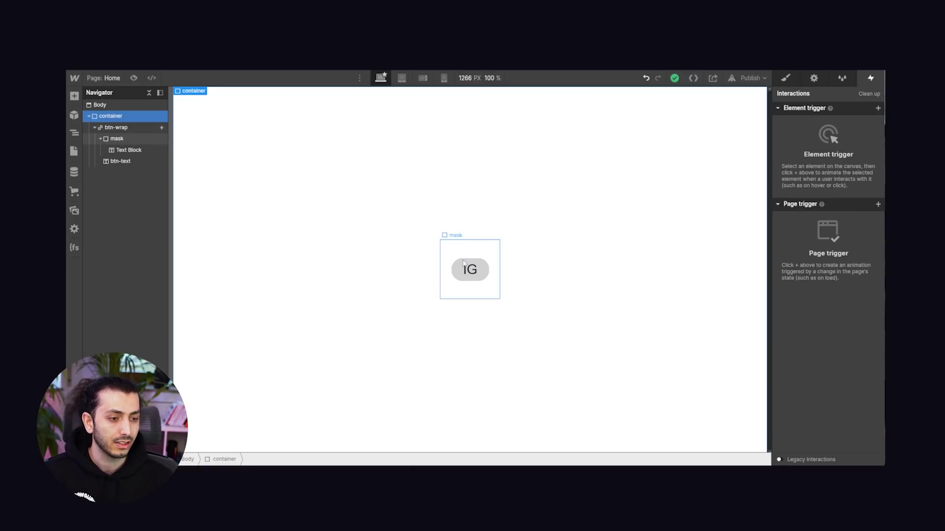
click(149, 128)
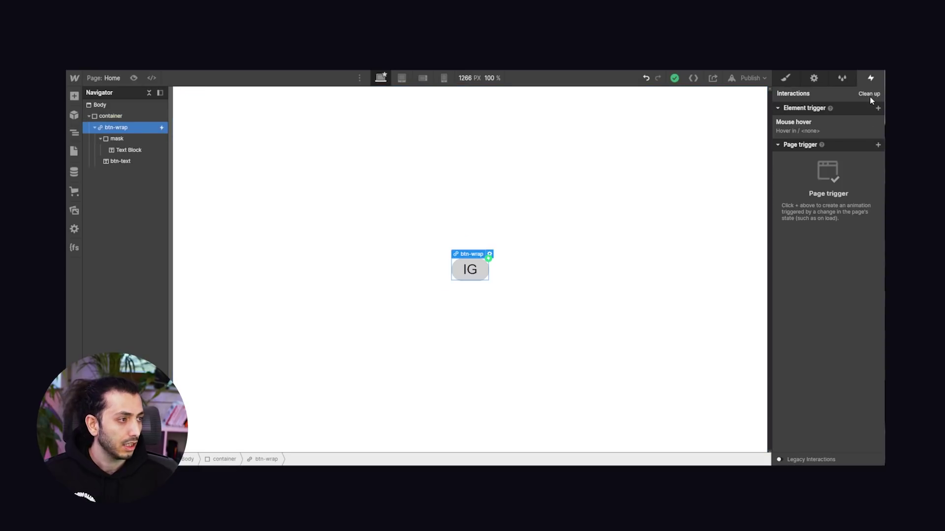
click(835, 127)
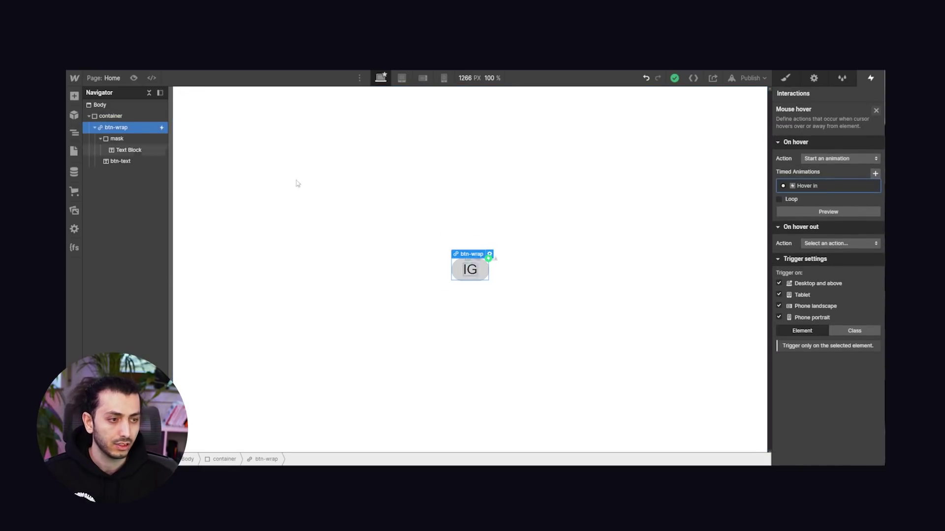
click(818, 185)
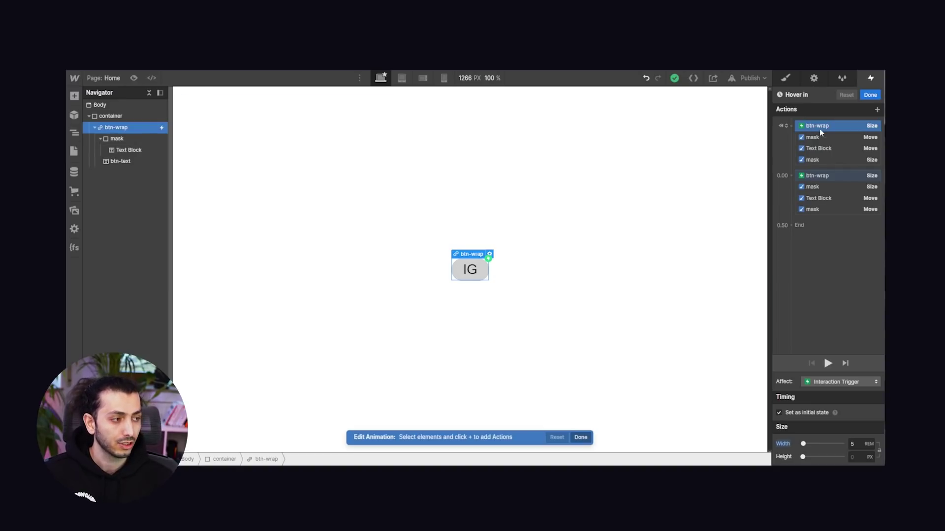
click(790, 126)
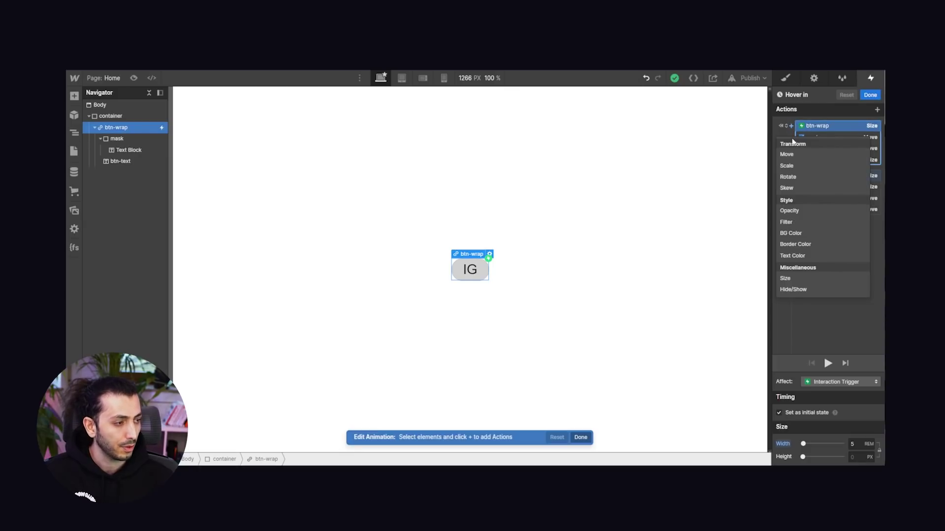
click(793, 233)
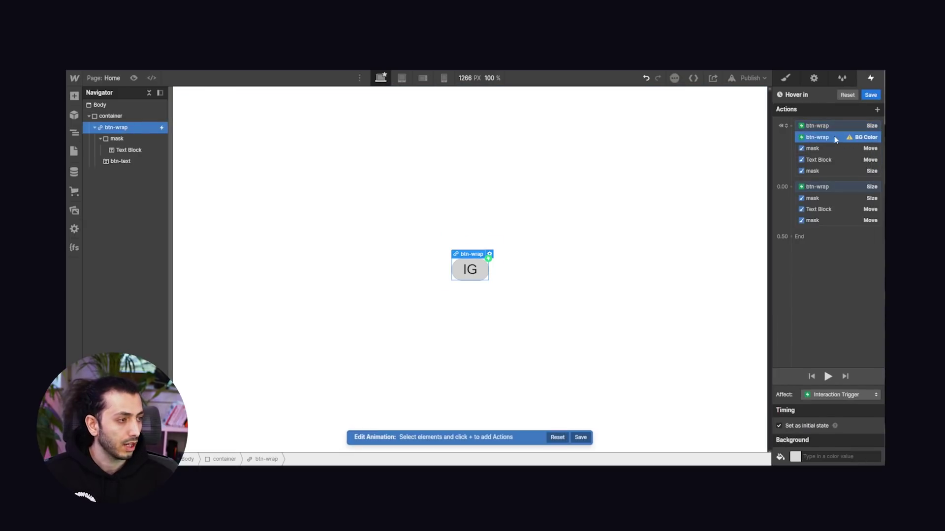
click(795, 457)
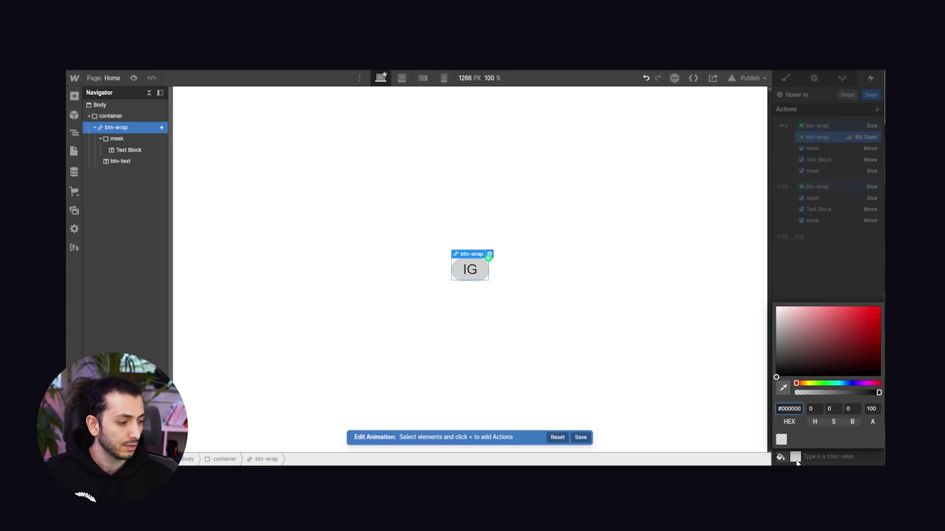
click(784, 388)
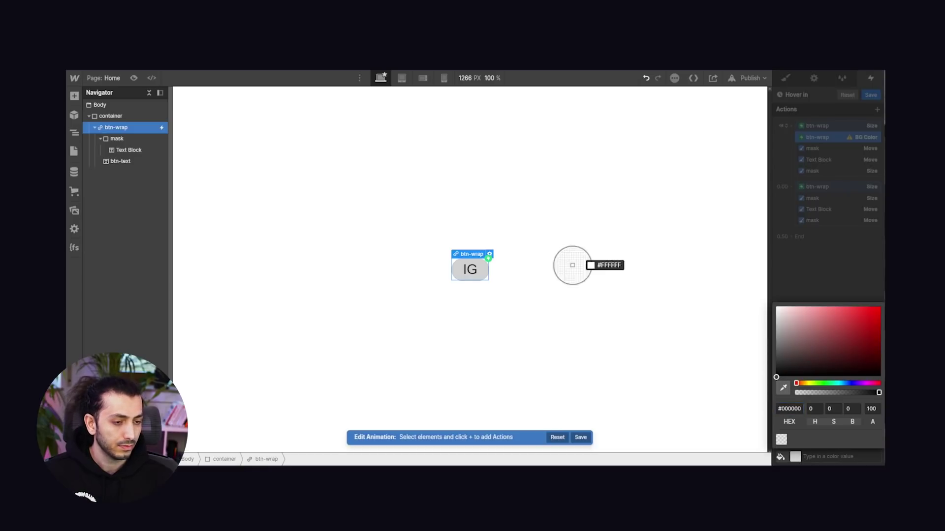
click(460, 270)
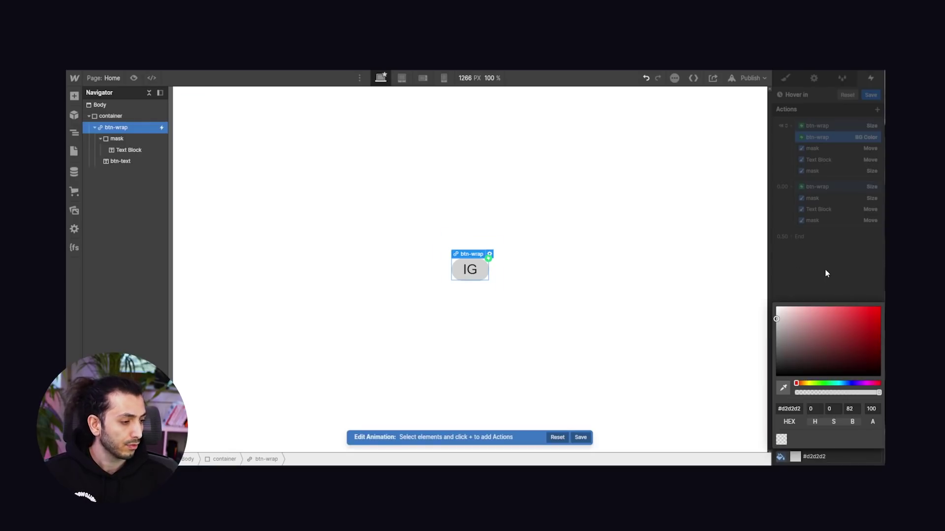
click(815, 283)
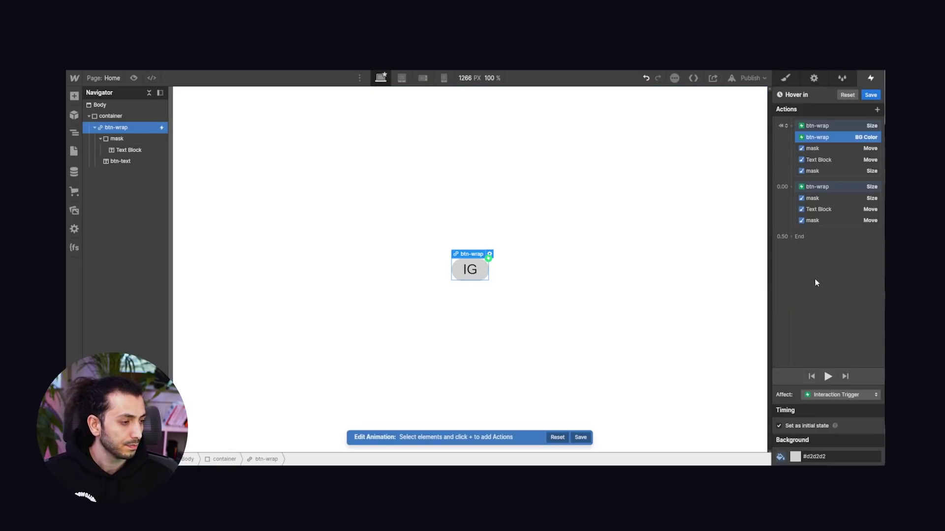
- Duplicate btn-wrap's initial BG Color action into the timed group and set its color to #272727
drag(820, 137, 823, 237)
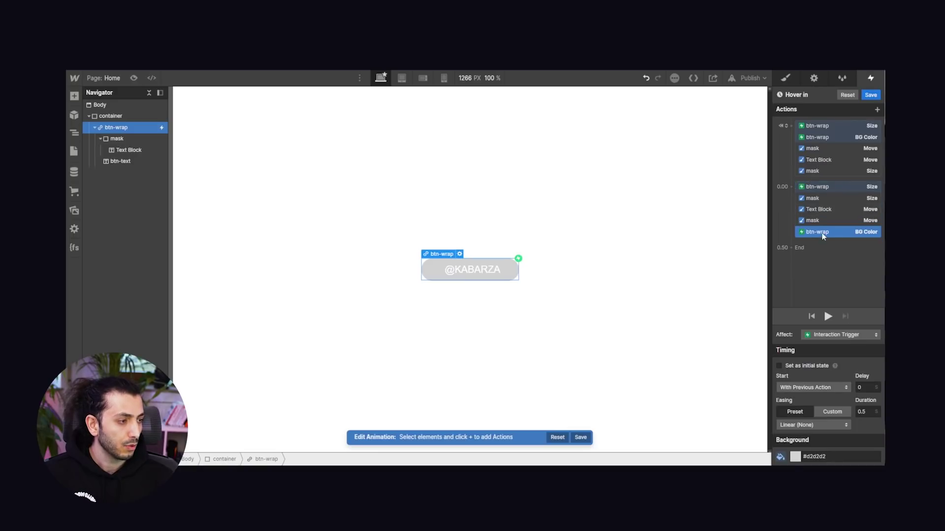
click(795, 456)
drag(779, 334, 763, 367)
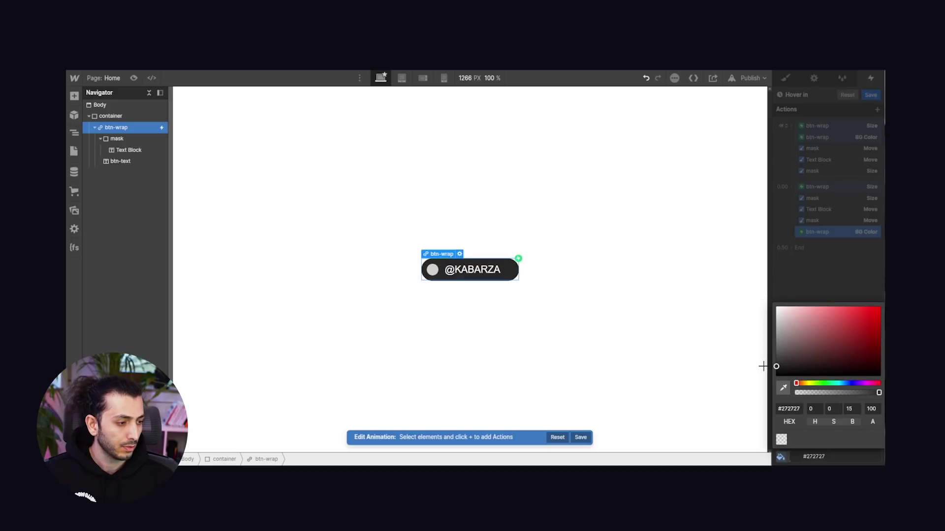
click(838, 268)
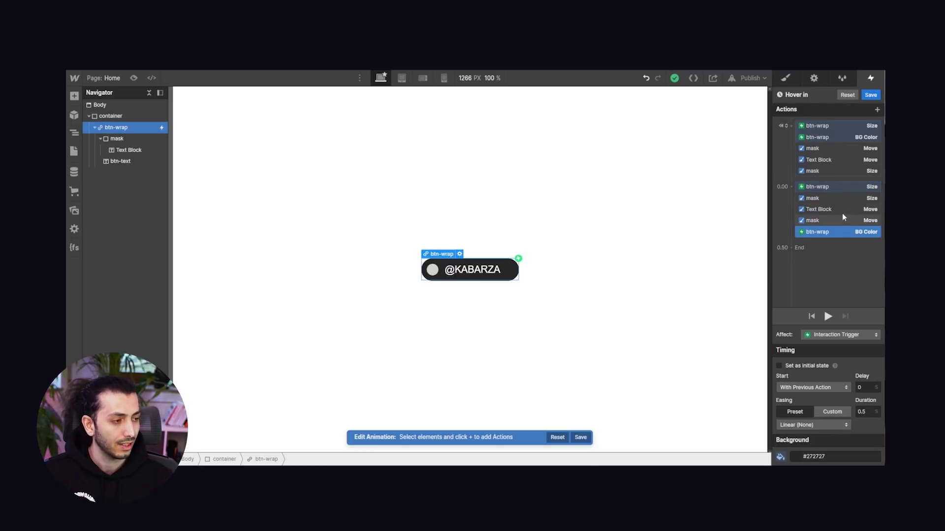
- Shorten the duration of btn-wrap's timed BG Color action to 0.15 seconds, previewing the animation
click(823, 310)
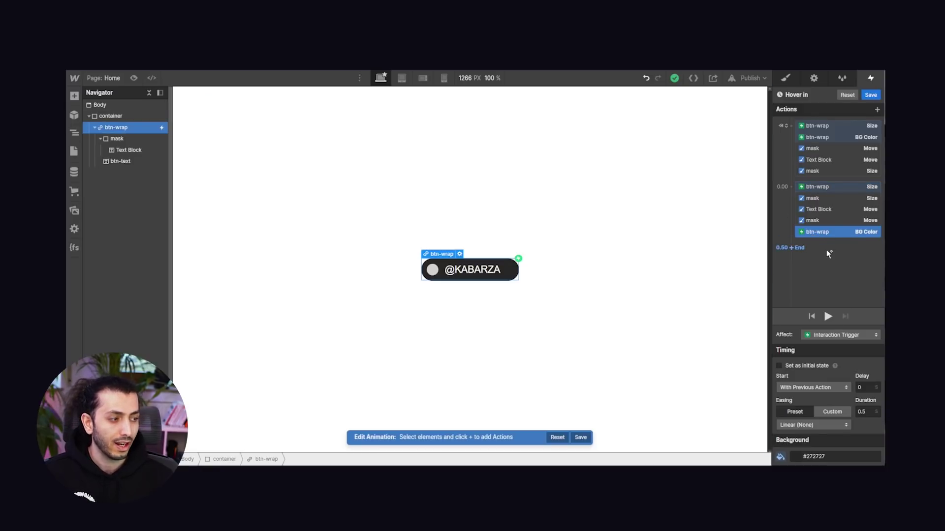
click(862, 412)
click(871, 413)
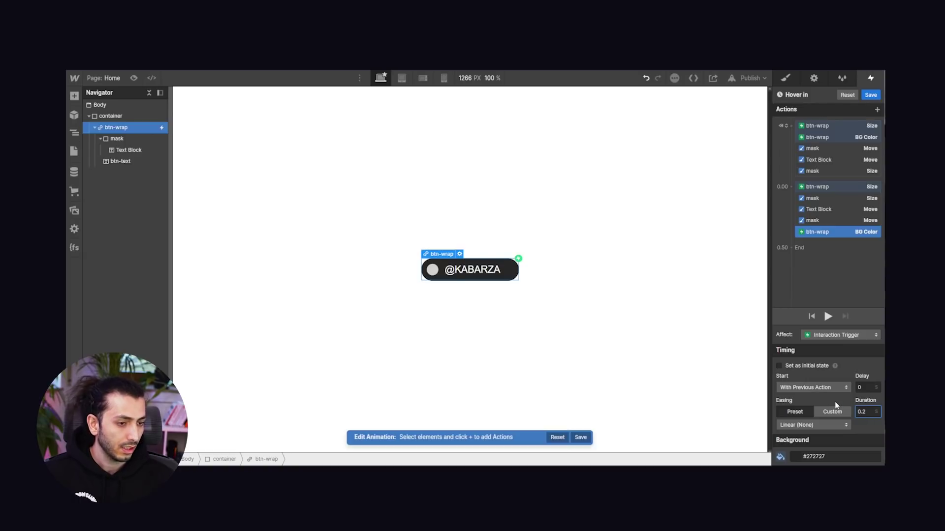
click(828, 316)
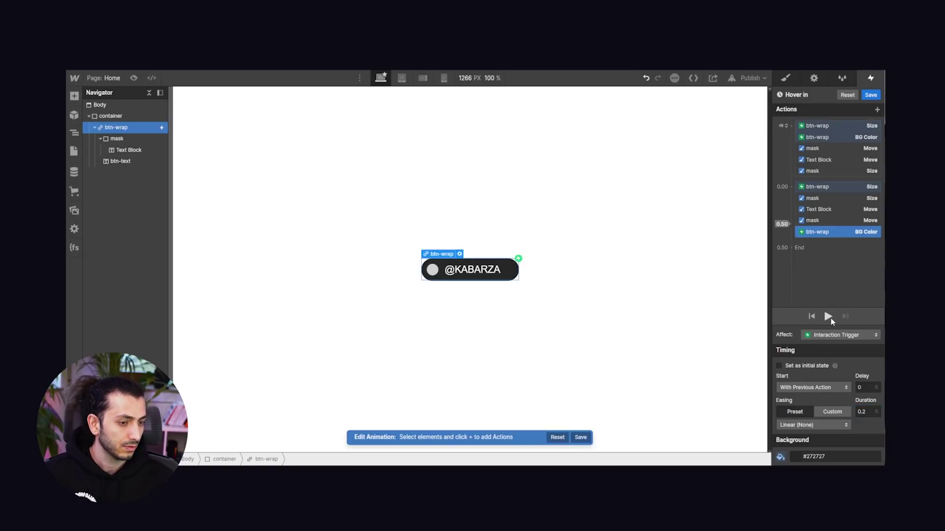
click(875, 415)
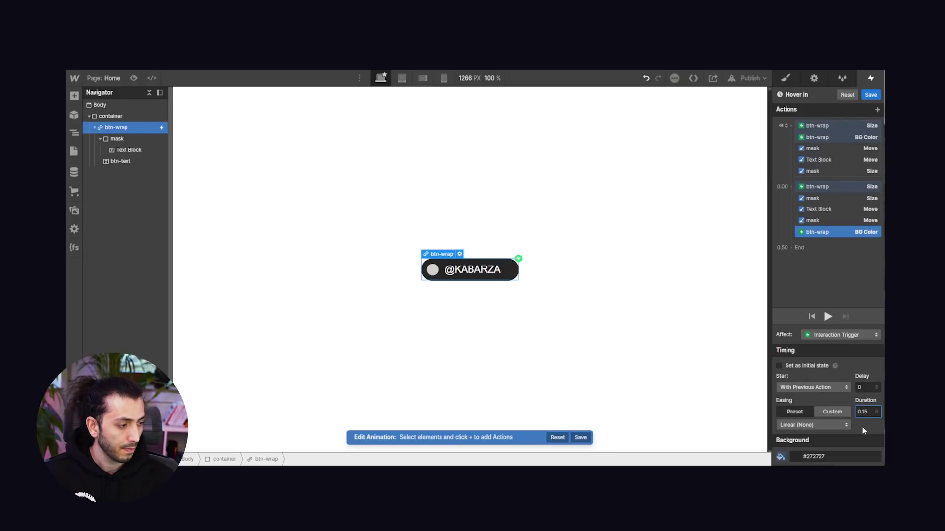
click(829, 316)
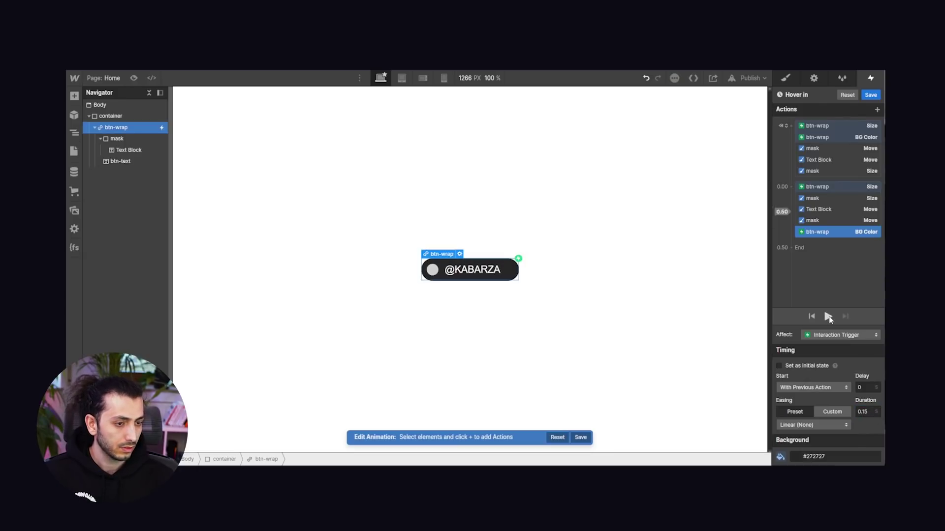
- Apply Out Quad easing to all five timed actions of the Hover in animation together and preview it
click(832, 187)
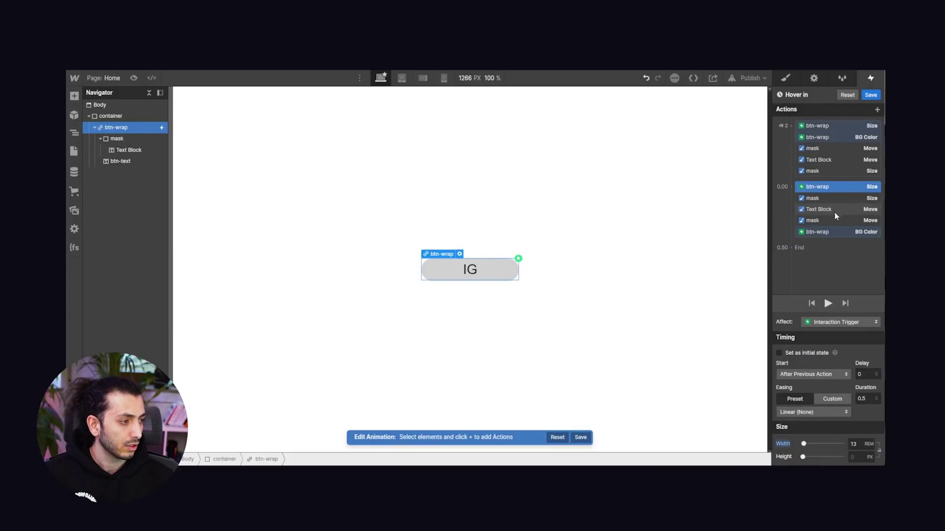
shift+click(835, 228)
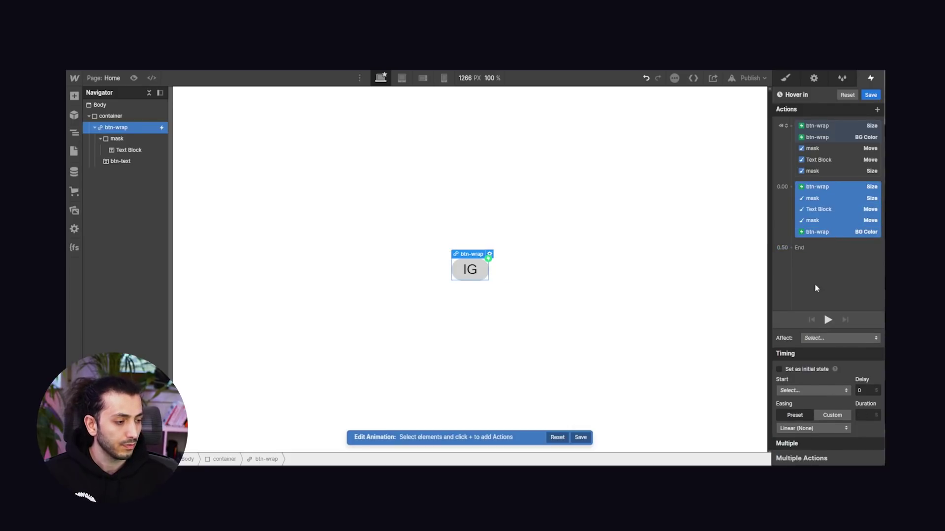
click(812, 390)
click(797, 401)
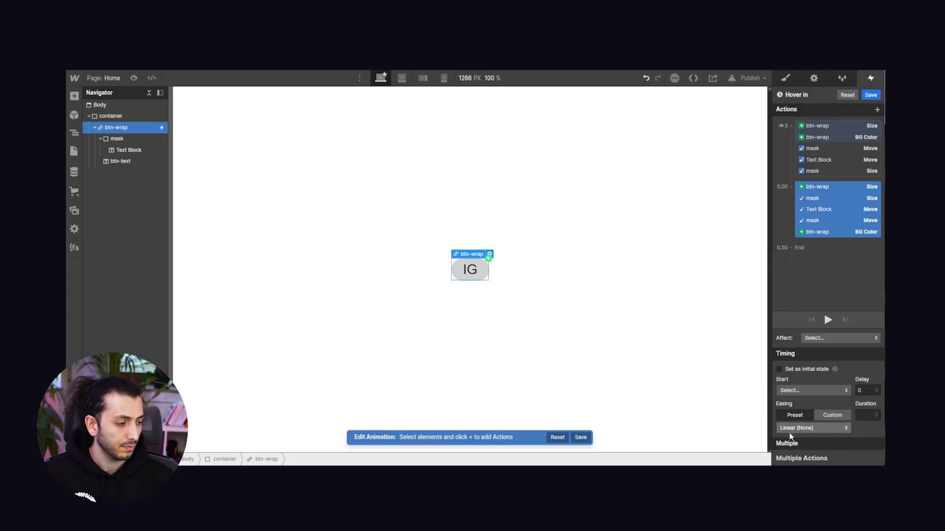
click(792, 427)
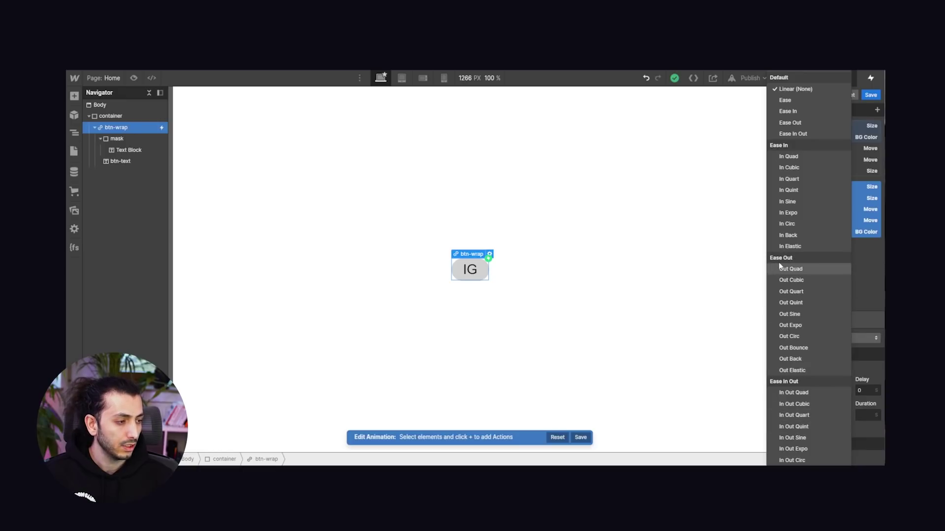
click(796, 271)
click(827, 321)
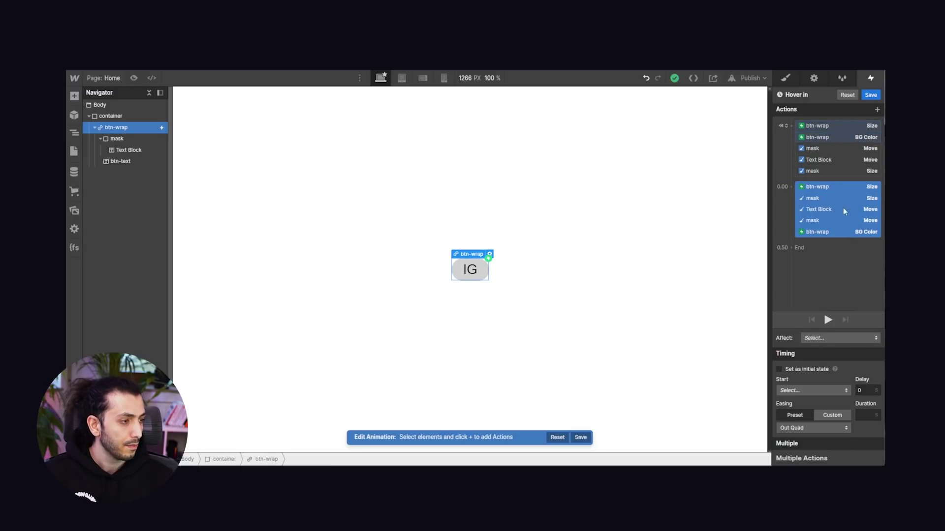
- Set the duration of the four timed Size and Move actions to 0.6 seconds, leaving out btn-wrap's BG Color action
click(843, 190)
shift+click(838, 220)
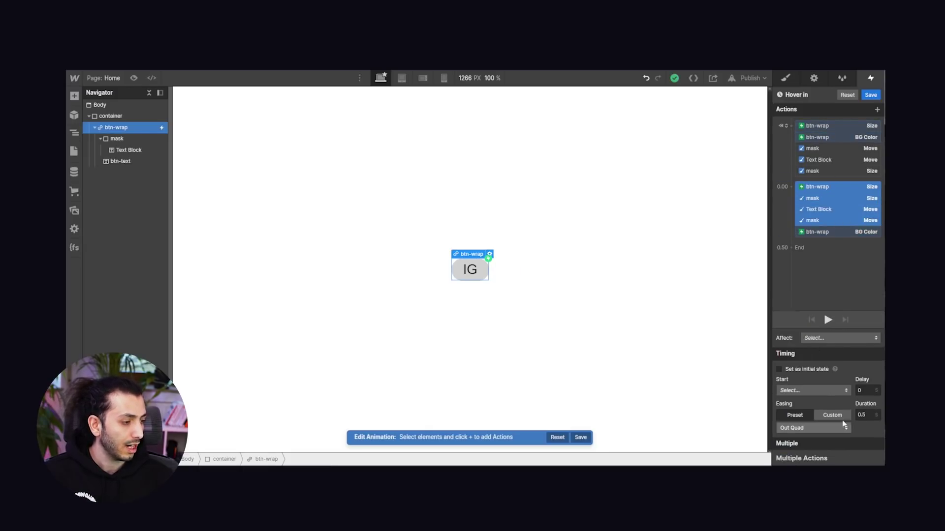
click(861, 415)
click(864, 414)
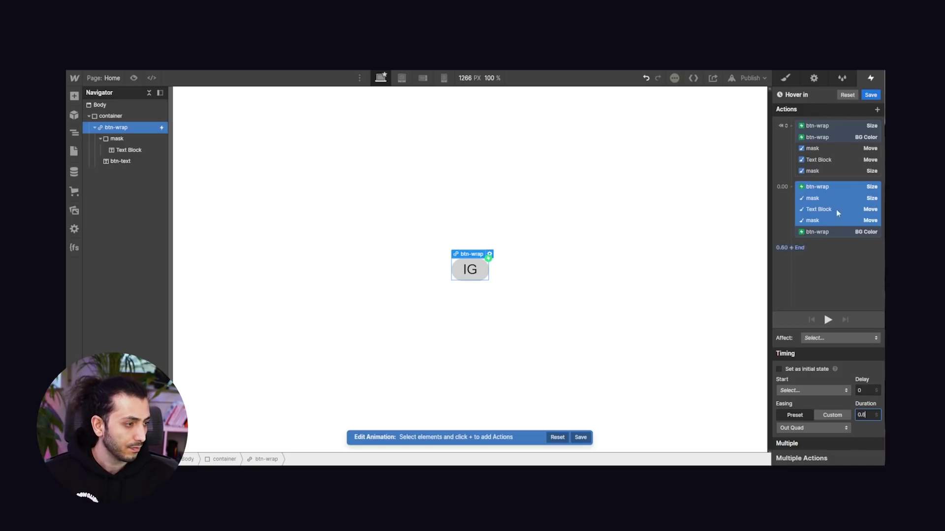
- Try a custom easing curve on btn-wrap's timed Size action, reshaping both curve handles, choosing Ease Out Quad and playing it
click(841, 188)
click(832, 399)
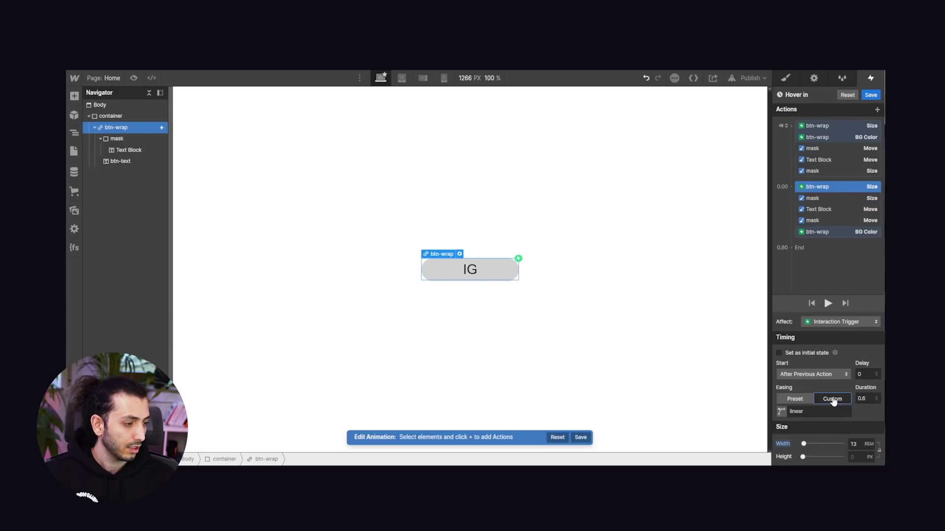
click(782, 412)
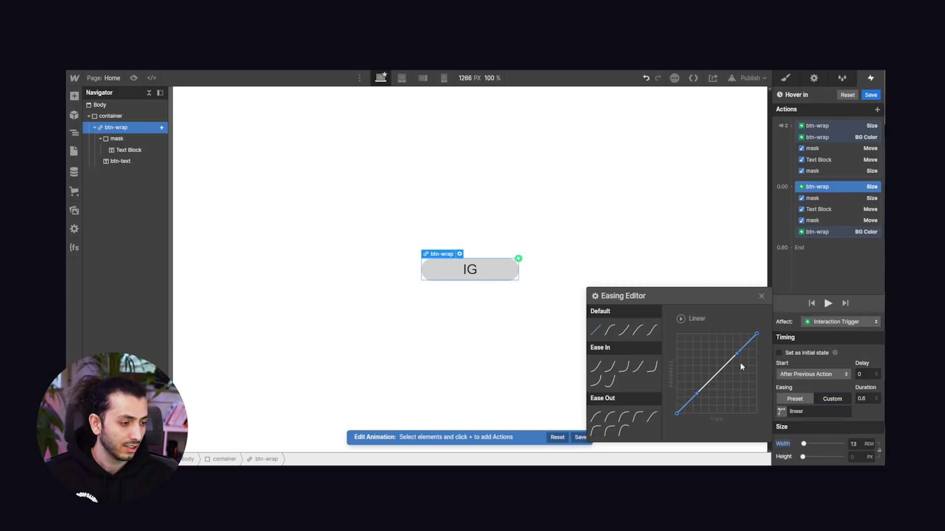
drag(739, 356, 755, 375)
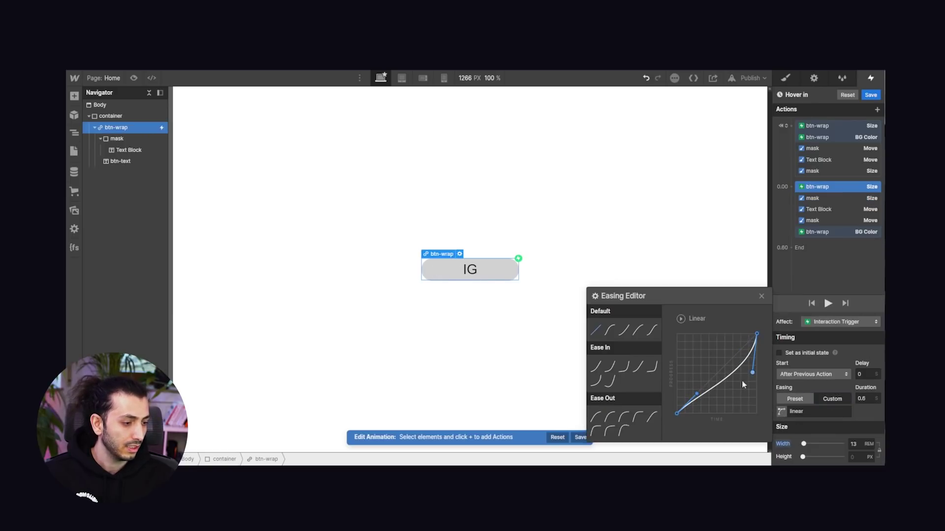
drag(698, 394, 698, 335)
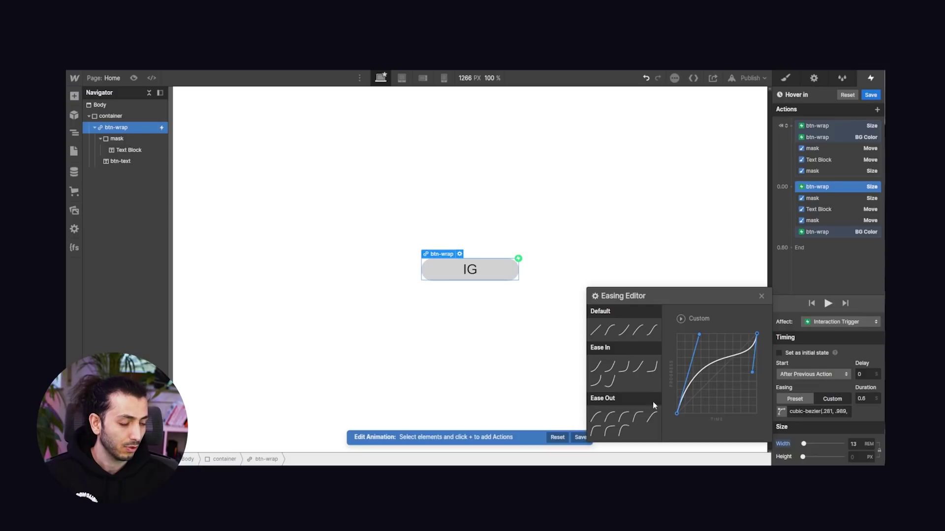
scroll(615, 407, down, 2)
click(594, 367)
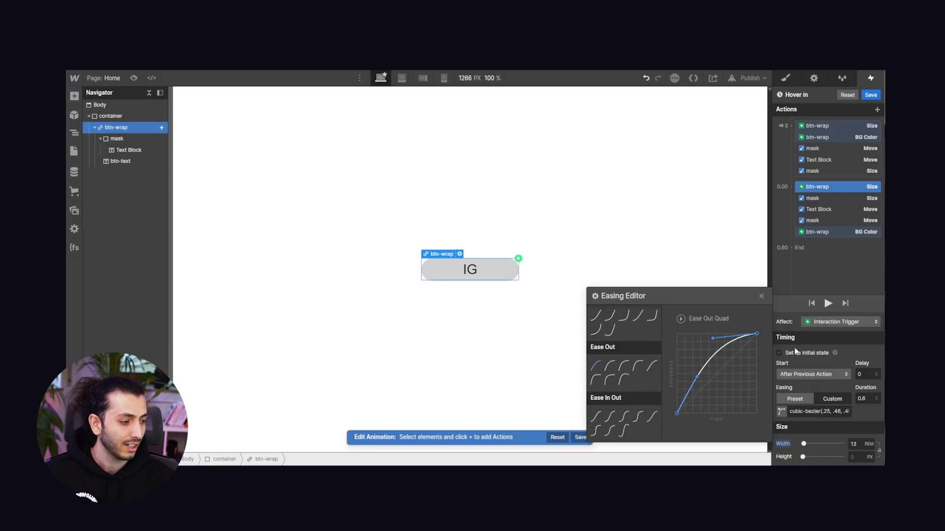
click(682, 319)
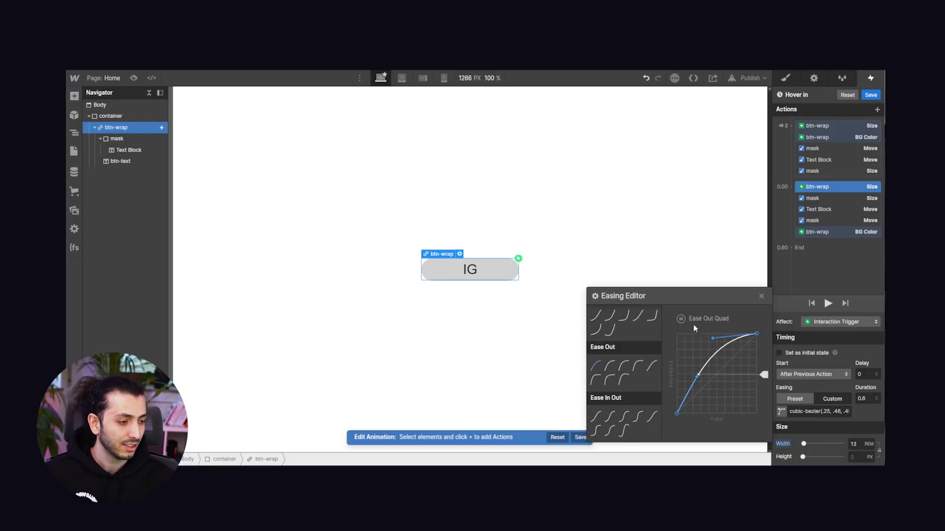
click(761, 297)
- Set btn-wrap's timed Size action back to the Out Quad easing preset and save the Hover in animation
click(794, 399)
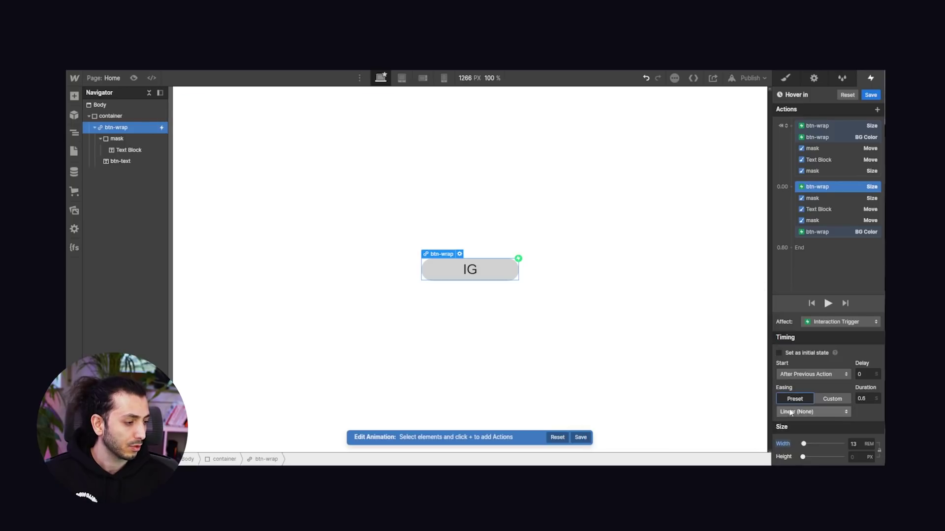
click(790, 412)
click(800, 270)
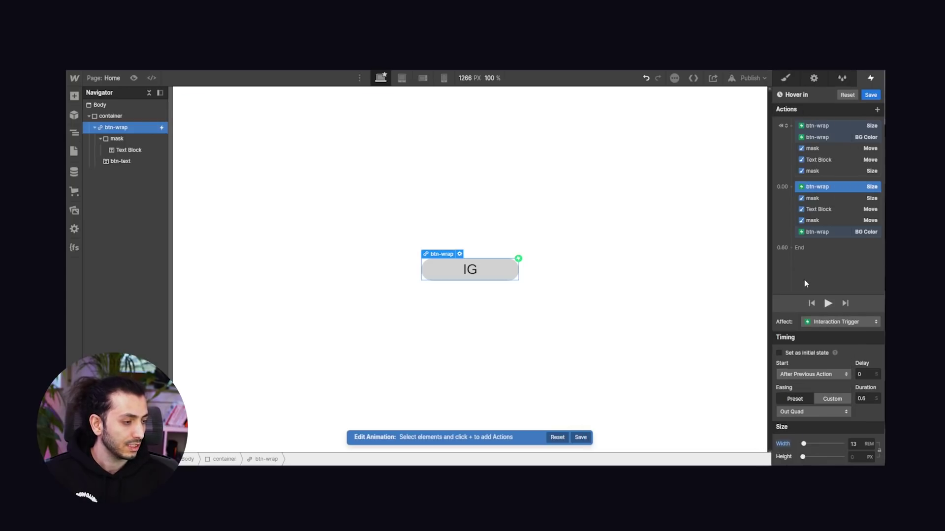
click(870, 94)
click(810, 212)
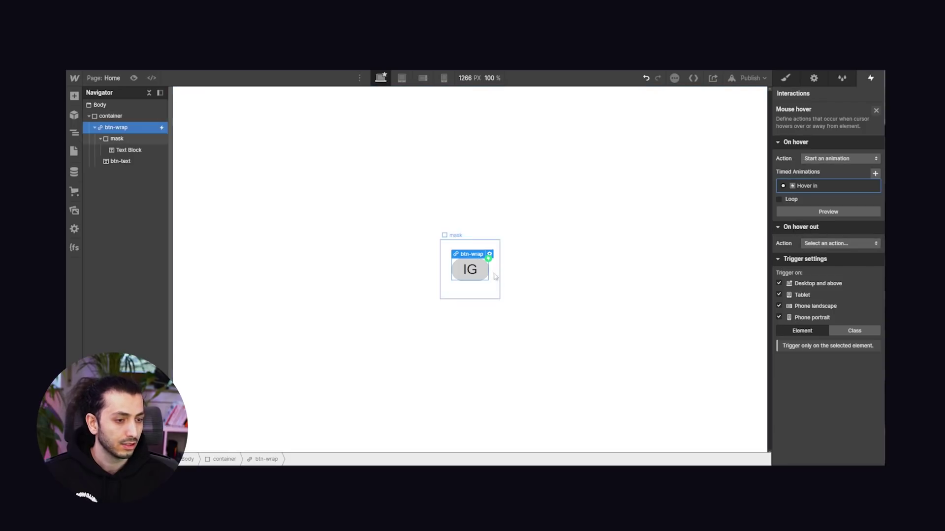
- Make the hover-out trigger start an animation, duplicate Hover in for it and open the copy for editing
click(832, 243)
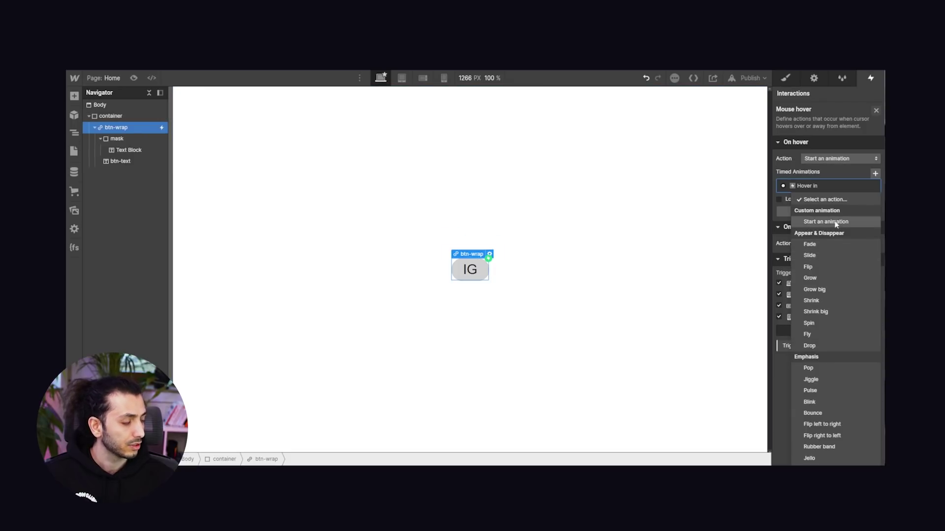
click(822, 223)
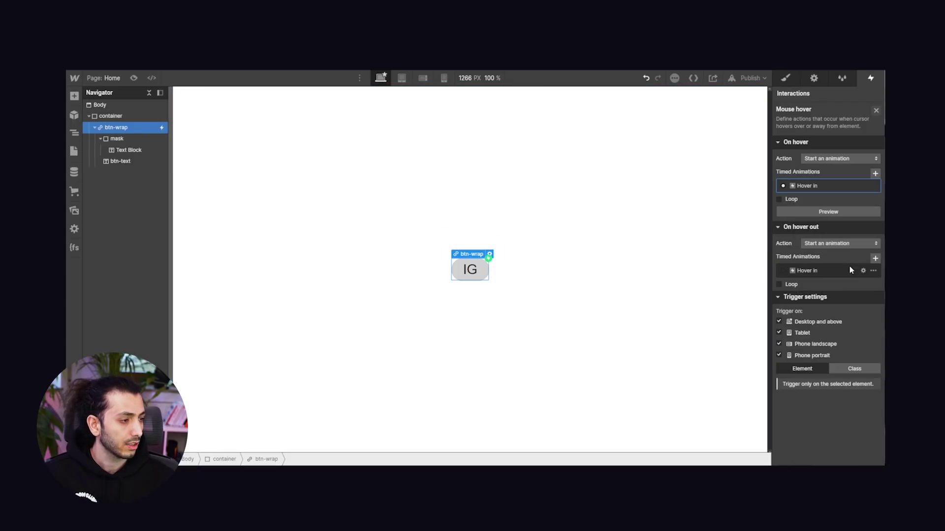
click(873, 271)
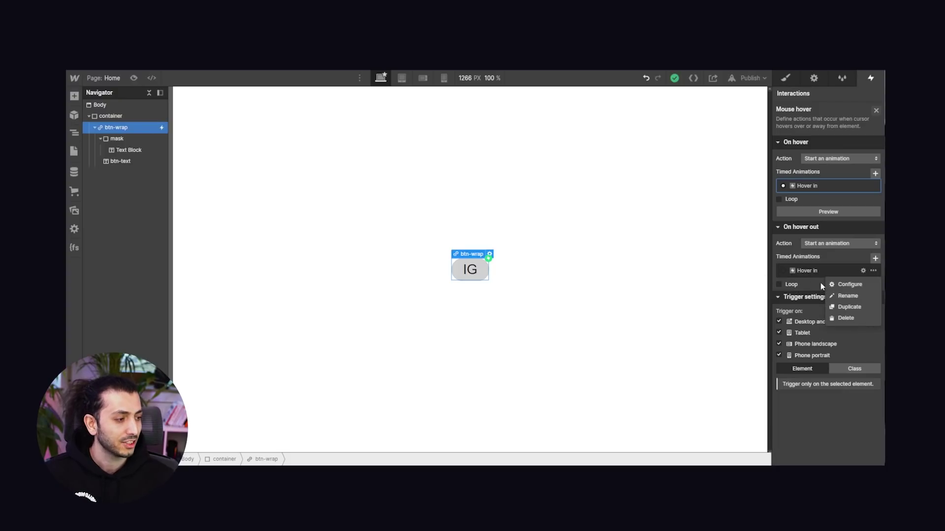
click(845, 307)
click(810, 298)
- Rename the duplicated hover animation to Hover out
click(807, 94)
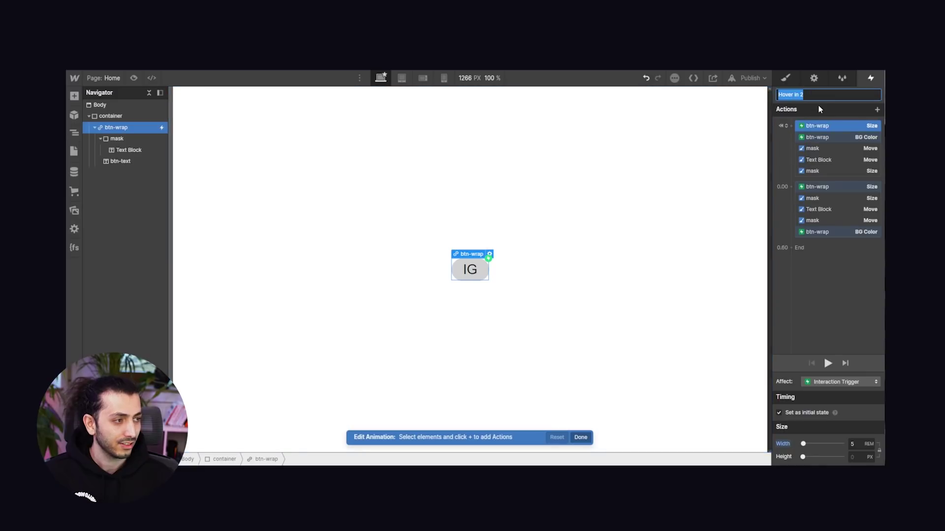
key(End)
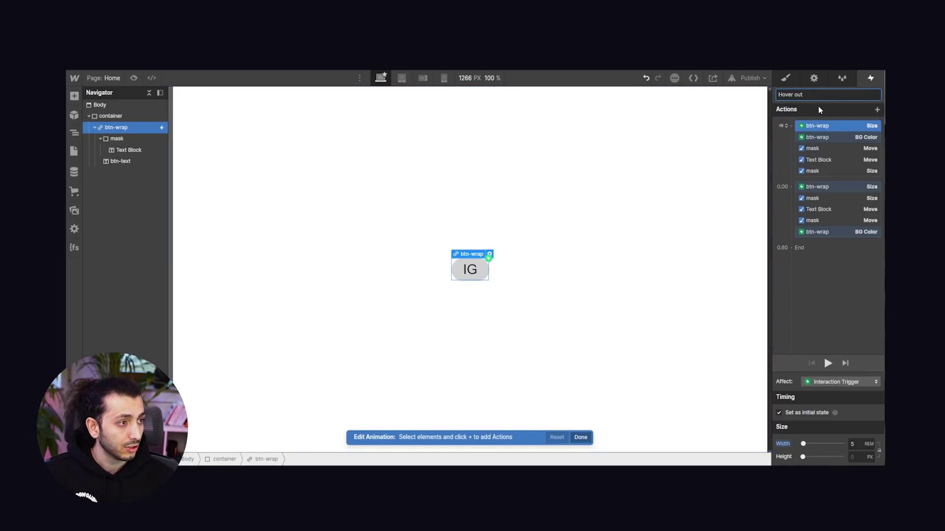
key(Return)
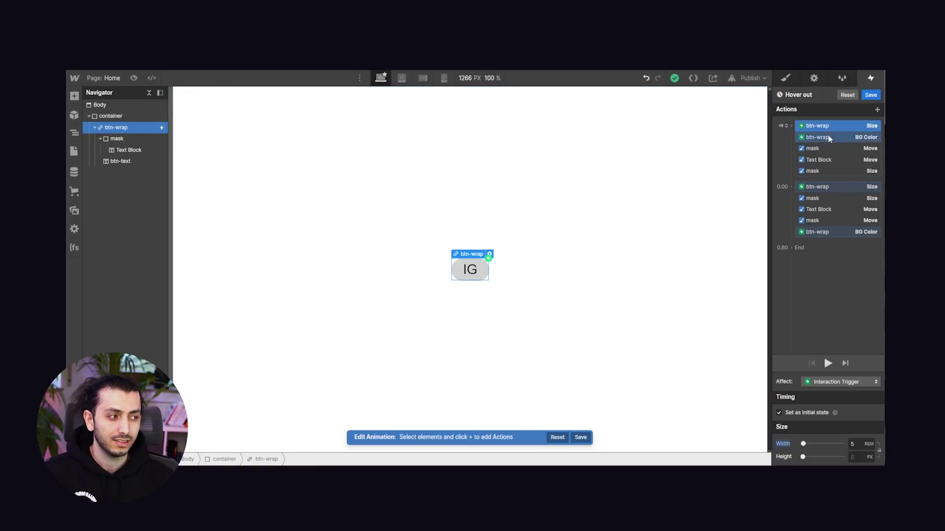
- Delete the five timed actions from the Hover out animation, keeping the initial-state group
click(829, 190)
shift+click(828, 232)
key(Delete)
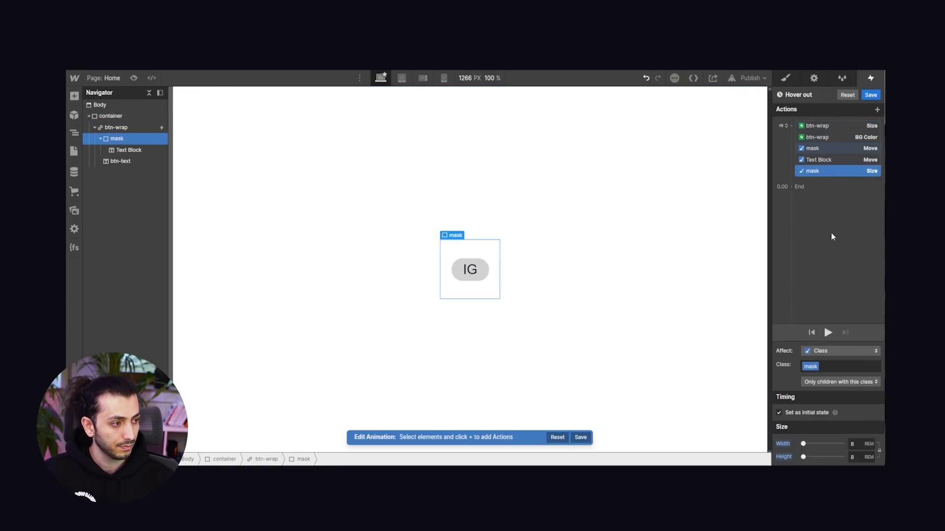
- Turn off the initial-state setting for all five remaining Hover out actions together
shift+click(837, 125)
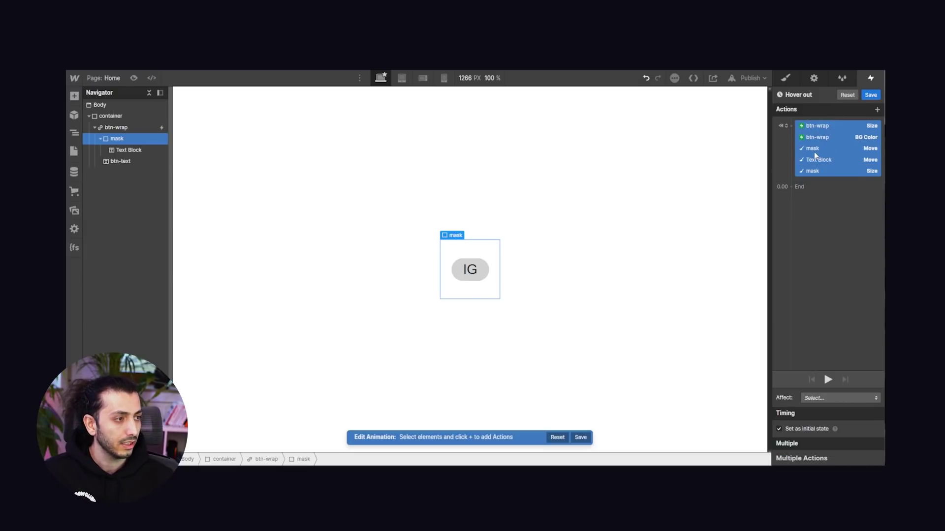
click(778, 429)
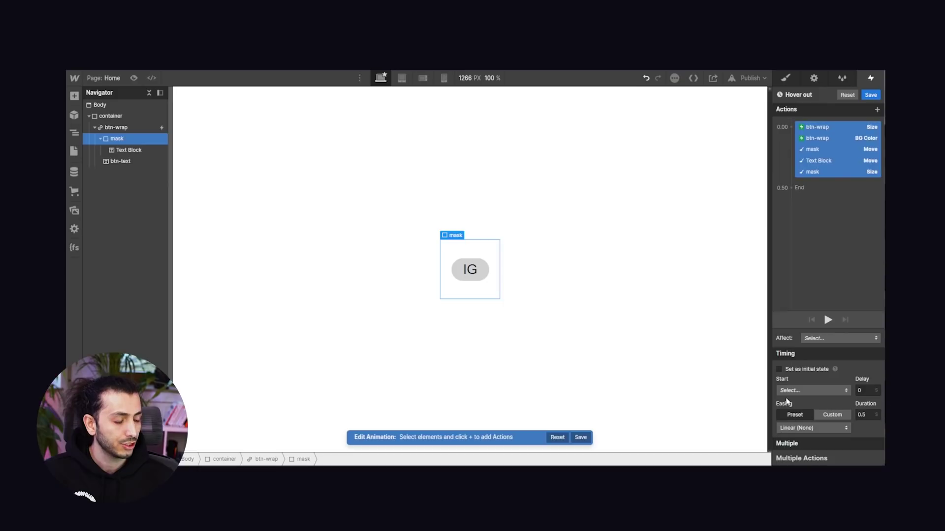
click(822, 124)
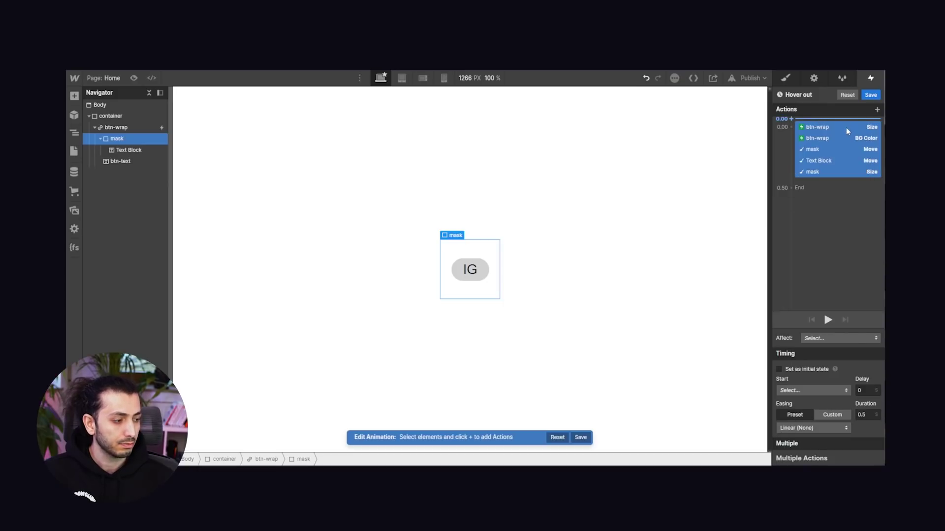
click(843, 137)
drag(843, 129, 848, 169)
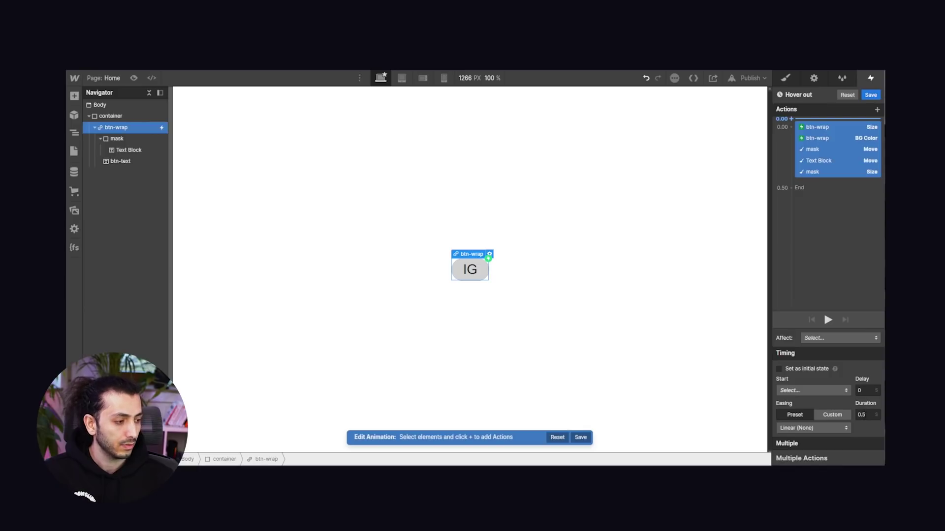
- Set all five Hover out actions to a 0.4 second duration with Out Sine easing and play the animation
click(866, 415)
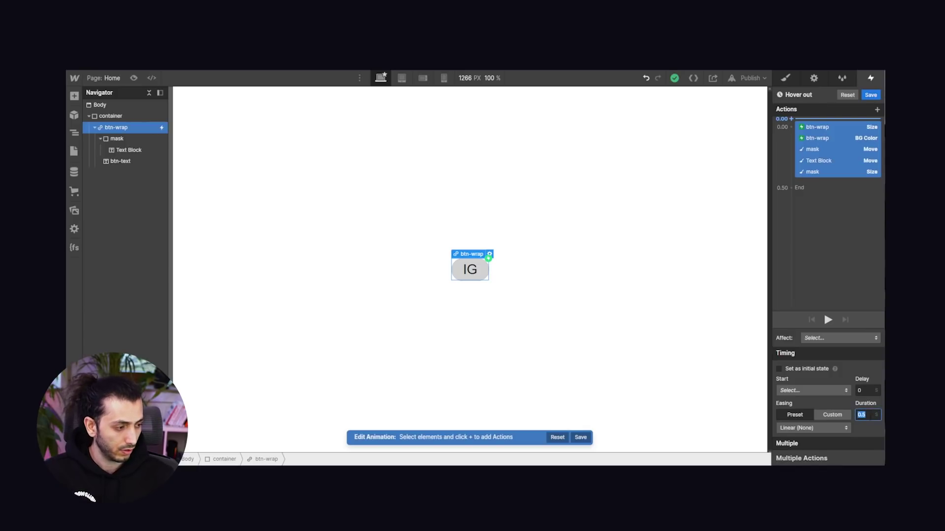
text(.4)
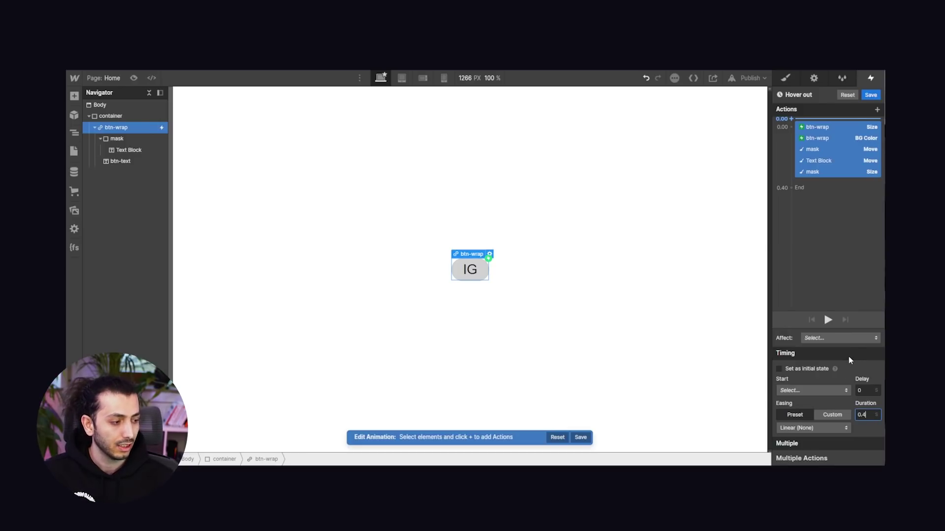
click(801, 429)
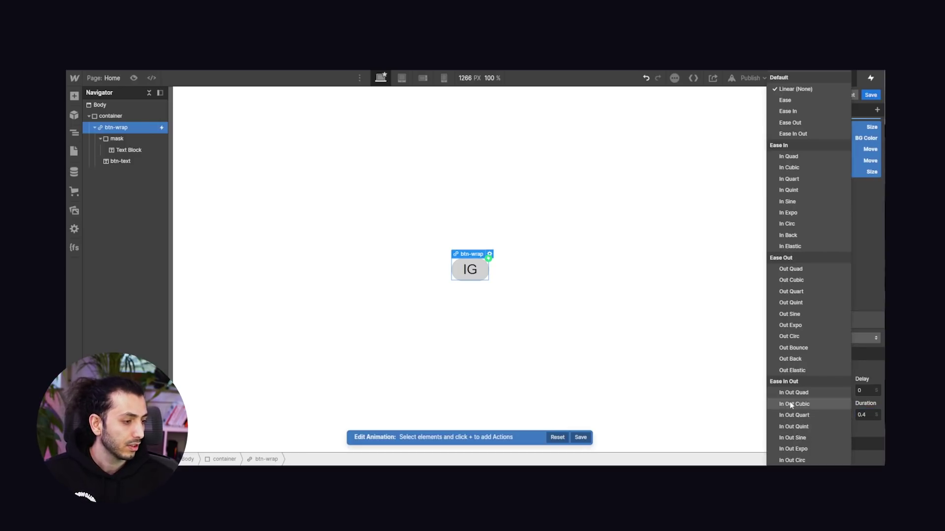
click(795, 313)
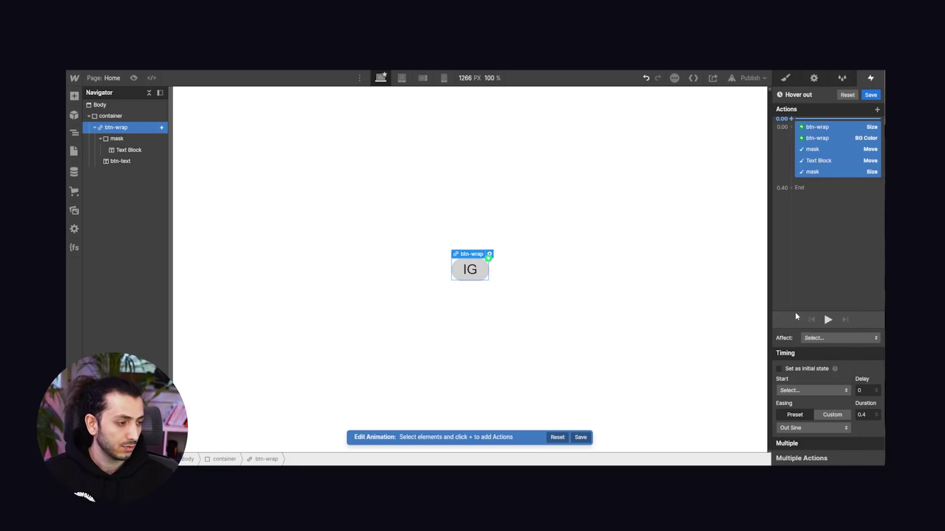
click(828, 321)
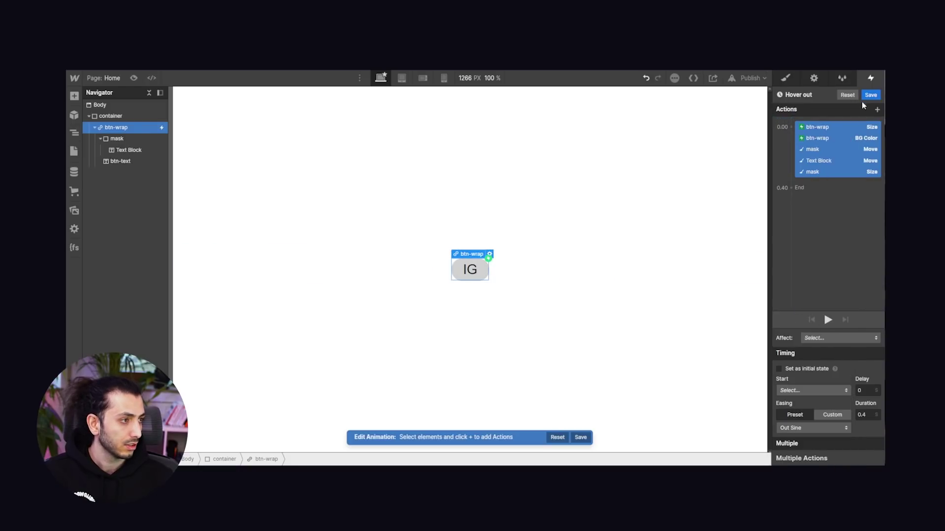
- Save the Hover out animation and check the IG button's hover behaviour in the page preview
click(870, 95)
click(134, 78)
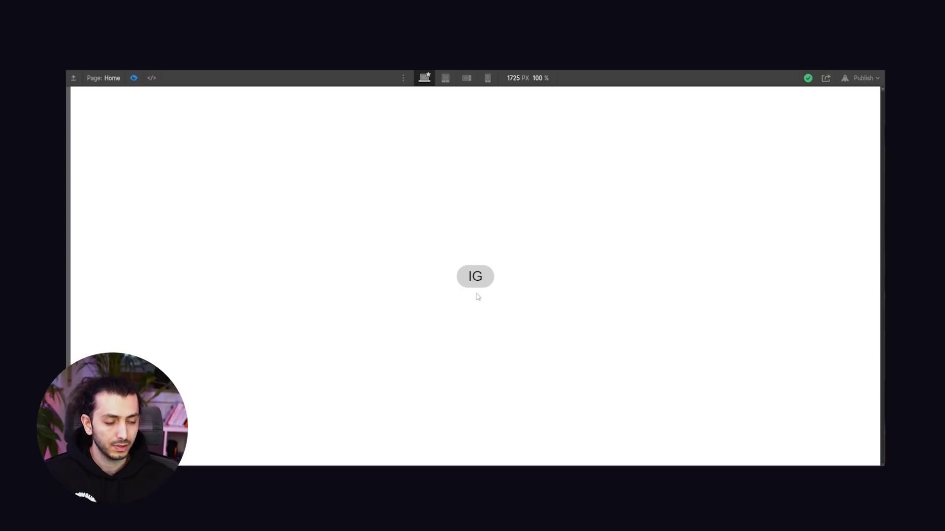
click(133, 79)
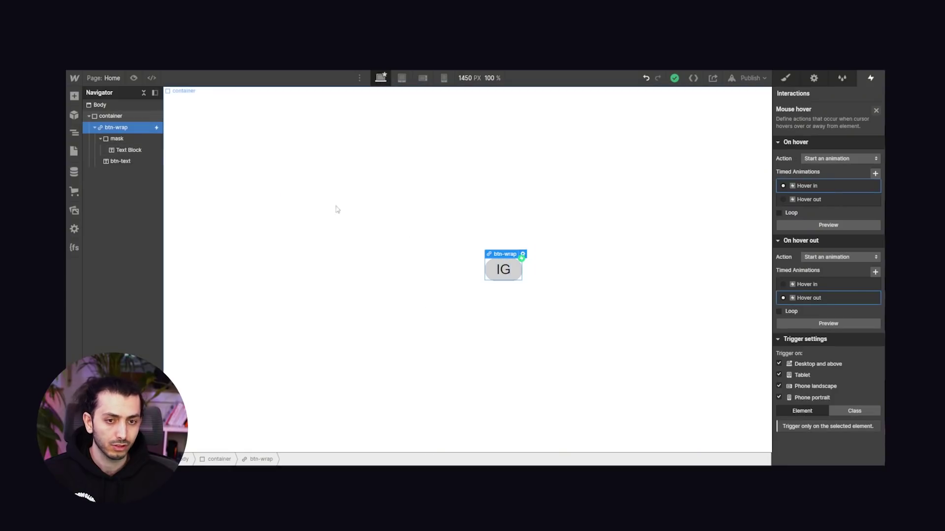
- Set the four timed Size and Move actions of Hover in to 0.4 seconds, excluding btn-wrap's BG Color, and save
click(824, 185)
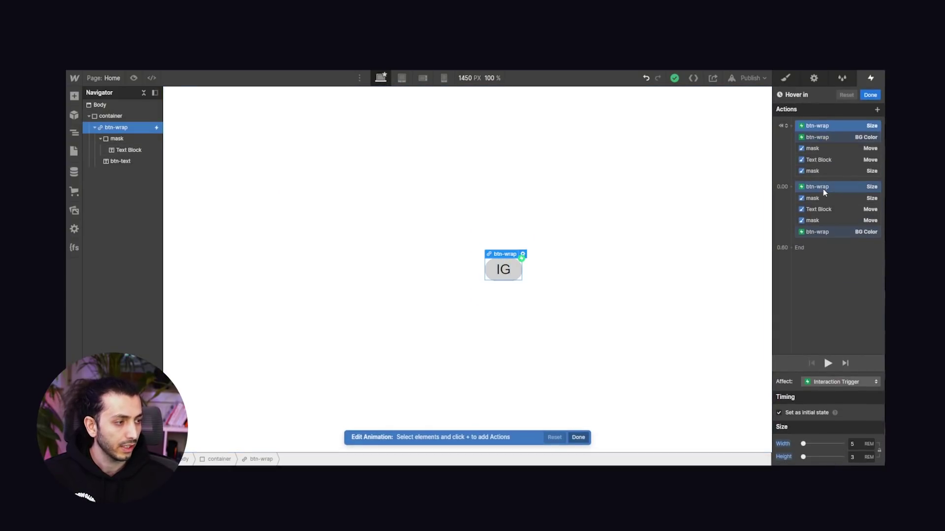
click(823, 187)
shift+click(830, 219)
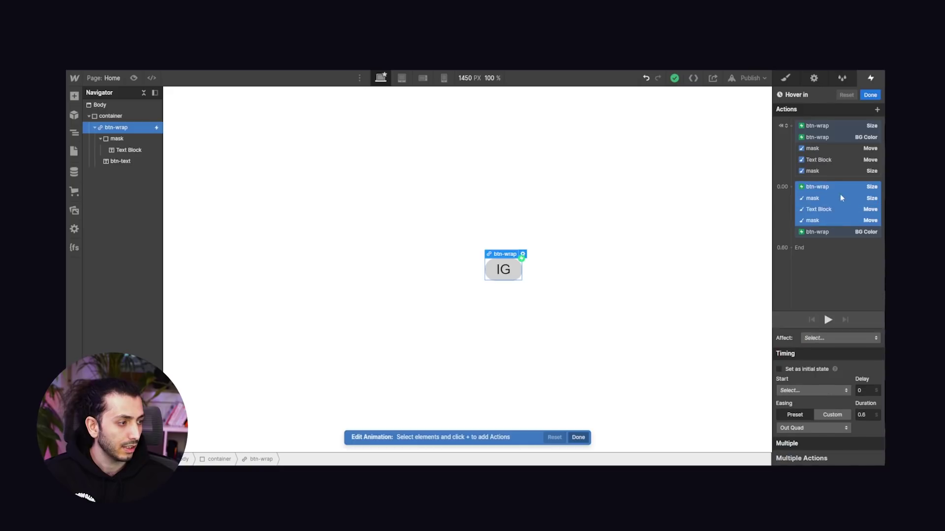
click(831, 232)
click(821, 221)
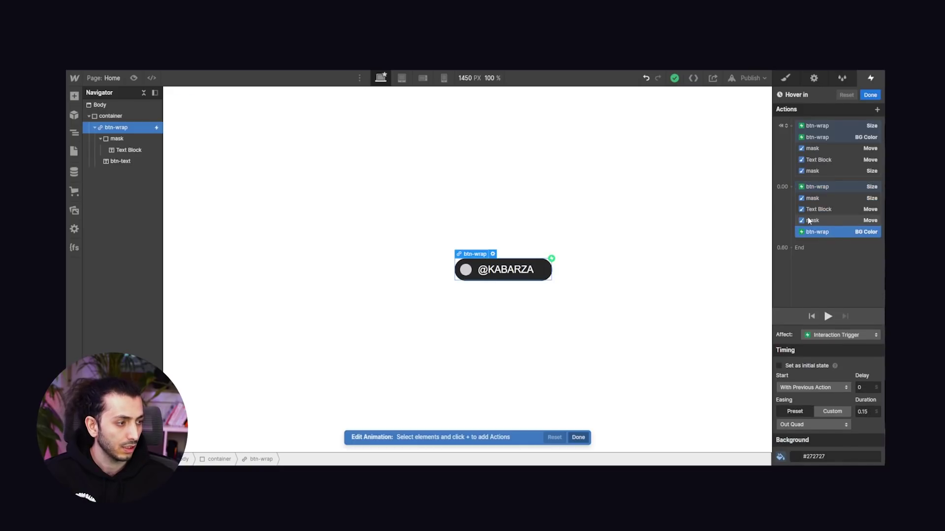
shift+click(825, 187)
click(867, 415)
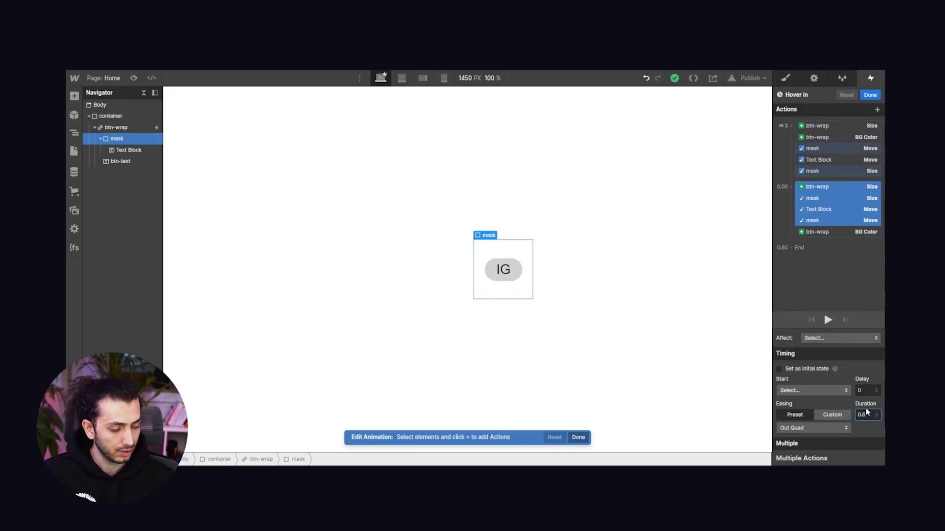
text(0.4)
click(870, 94)
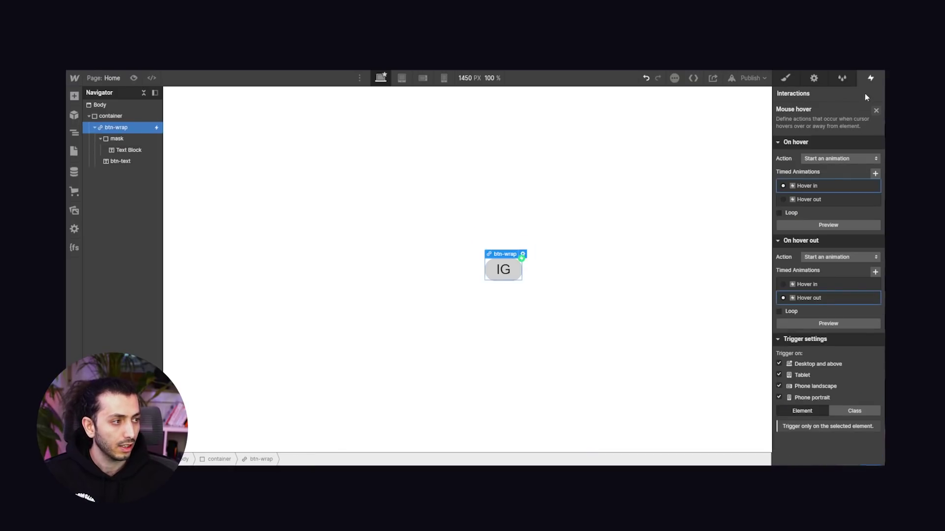
- Shorten the duration of all five Hover out actions to 0.3 seconds
click(818, 298)
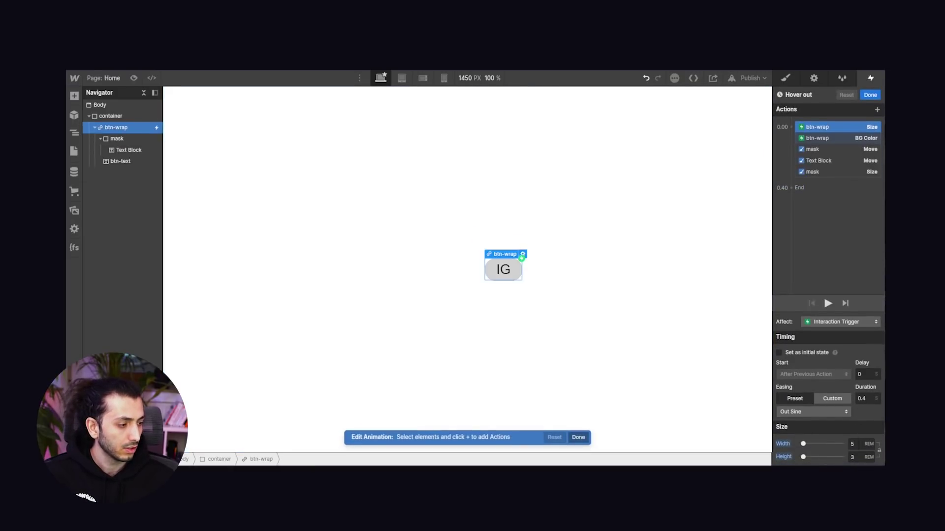
shift+click(821, 170)
click(862, 414)
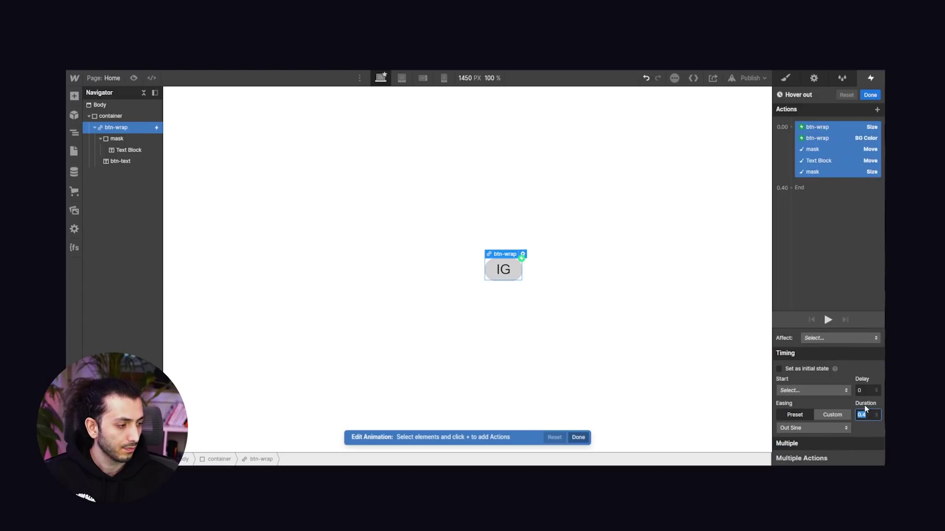
text(.3)
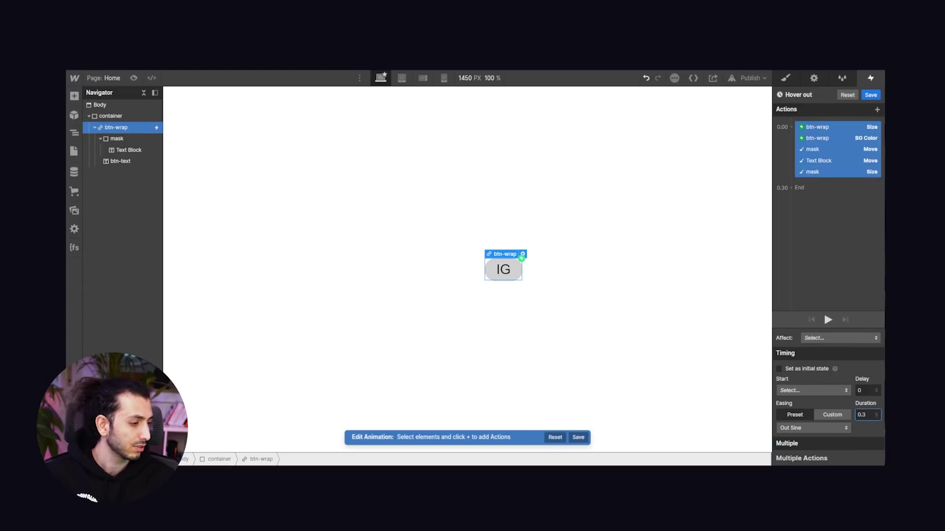
- Save the shortened Hover out animation and test the IG button's hover behaviour in the page preview
click(871, 94)
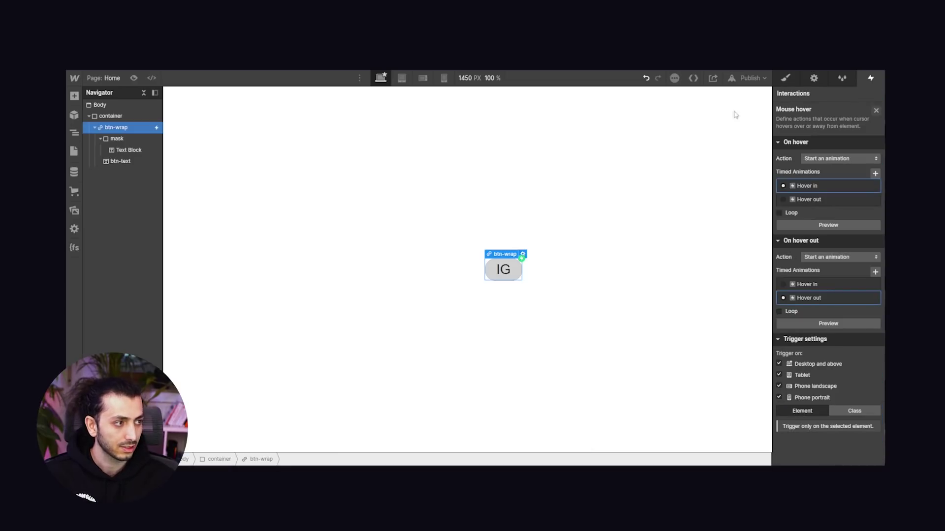
click(136, 78)
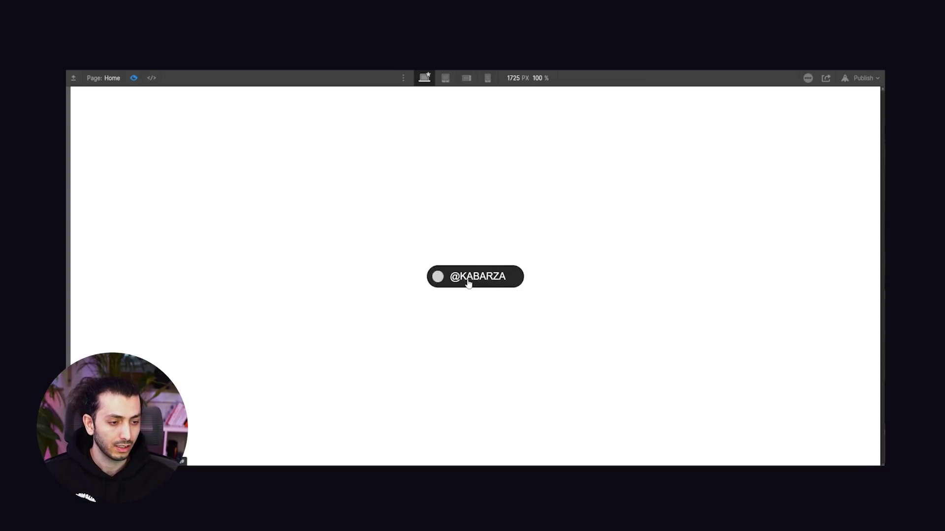
mouse_move(480, 284)
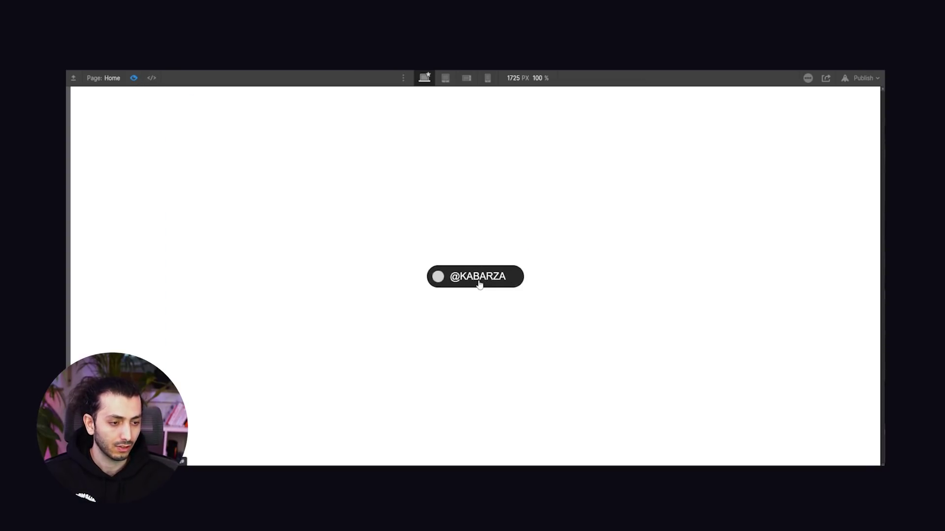
click(134, 80)
- Set all five Hover out actions to a 0.4 second duration with Out Quad easing and test the button in the page preview
click(807, 297)
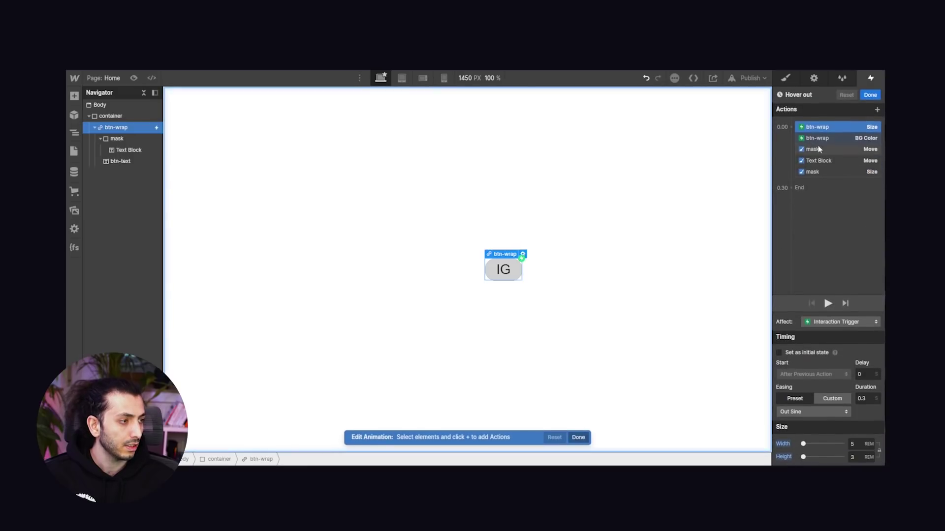
shift+click(831, 171)
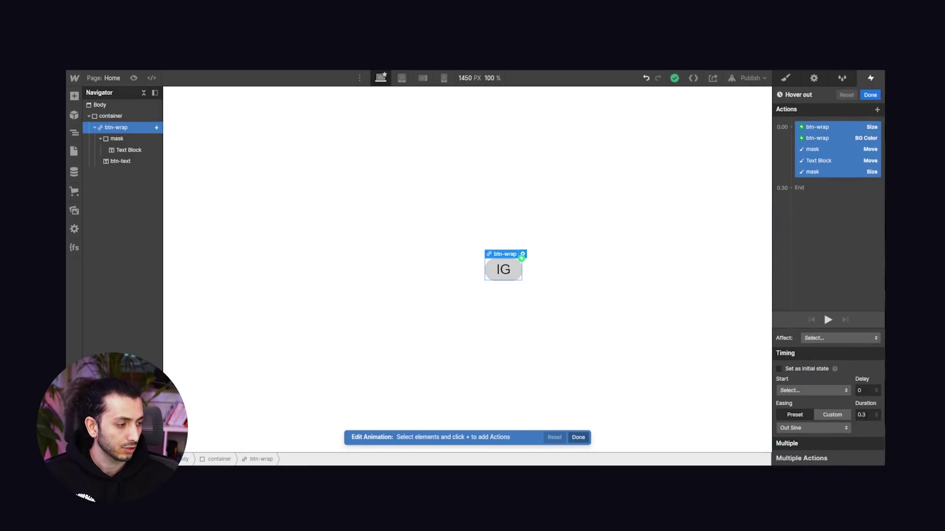
text(.4)
click(808, 428)
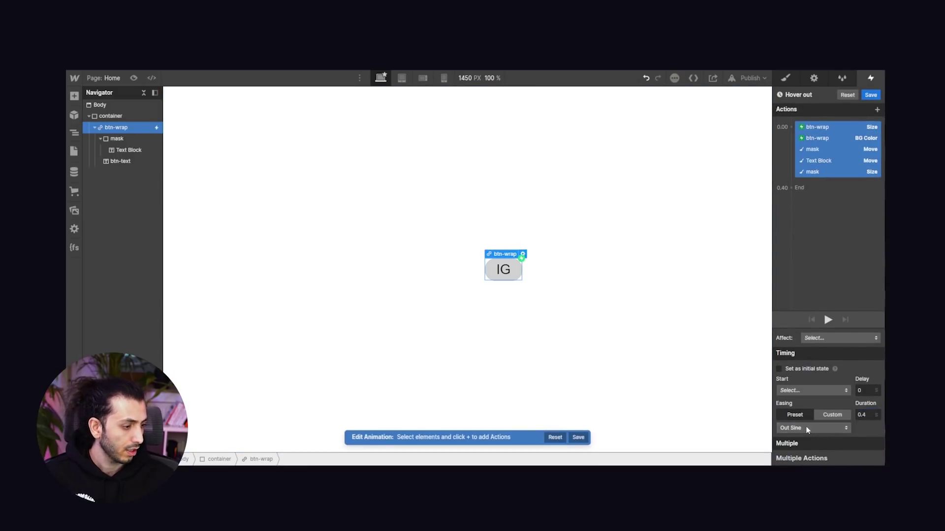
click(797, 269)
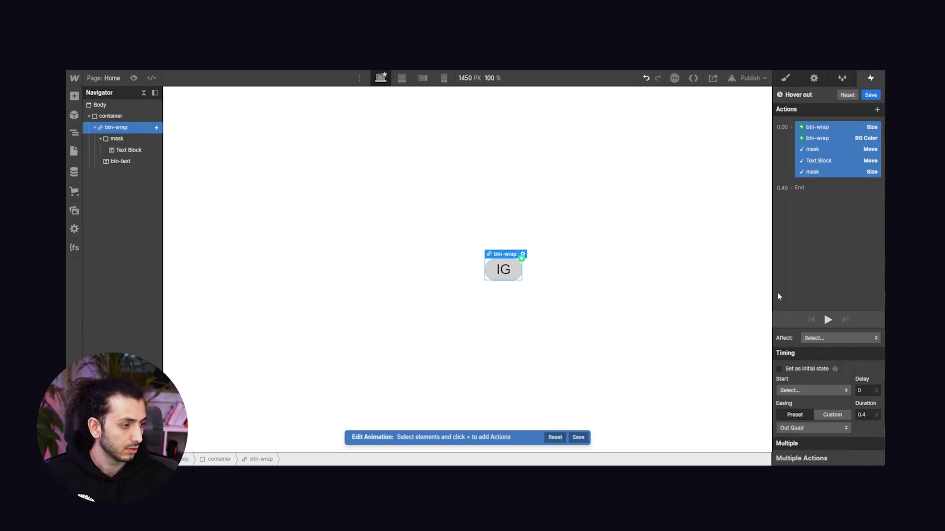
click(133, 77)
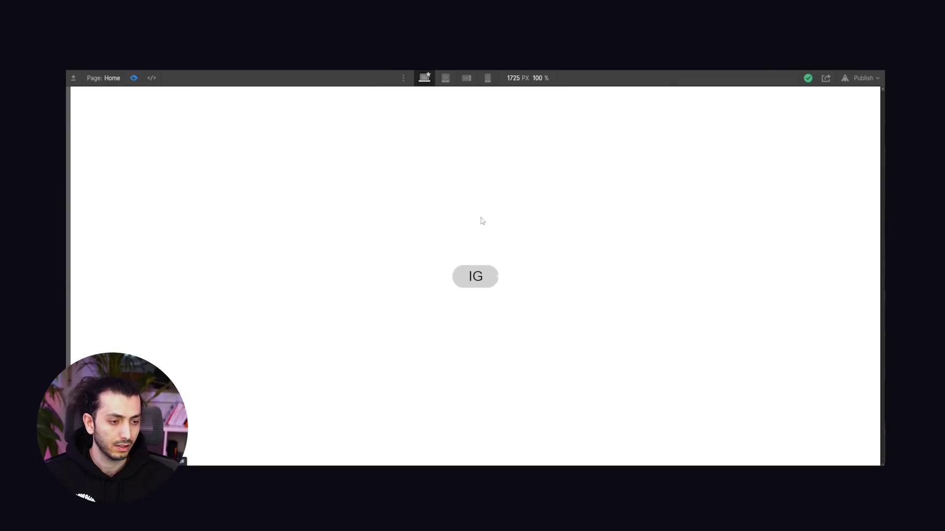
click(134, 77)
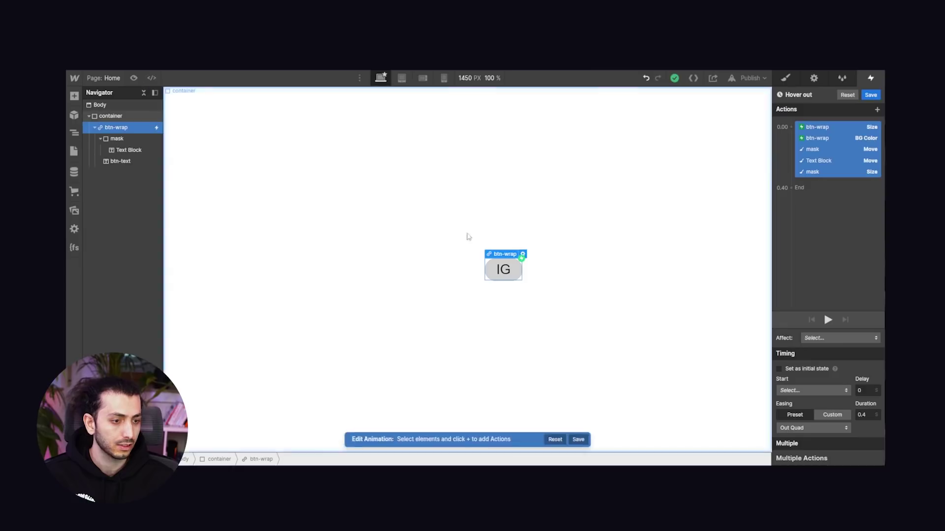
- Change the easing of all five Hover out actions to Out Sine and check the IG button in the page preview
click(803, 429)
click(785, 323)
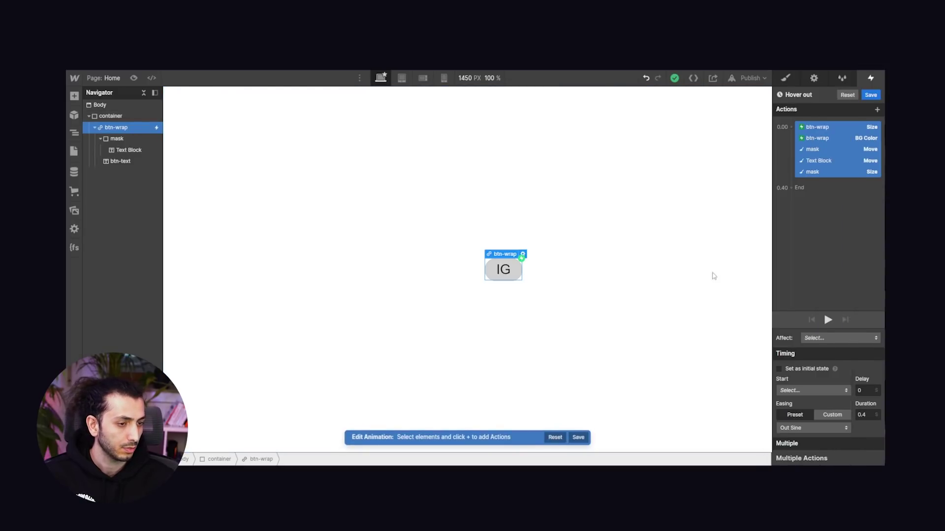
click(133, 78)
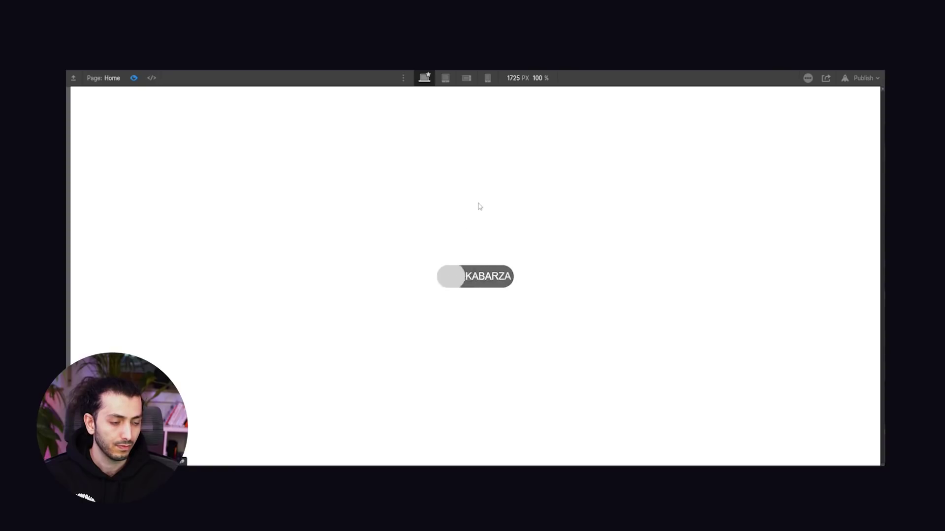
- Publish the site to its selected webflow.io domain and dismiss the publishing options
click(860, 78)
click(821, 196)
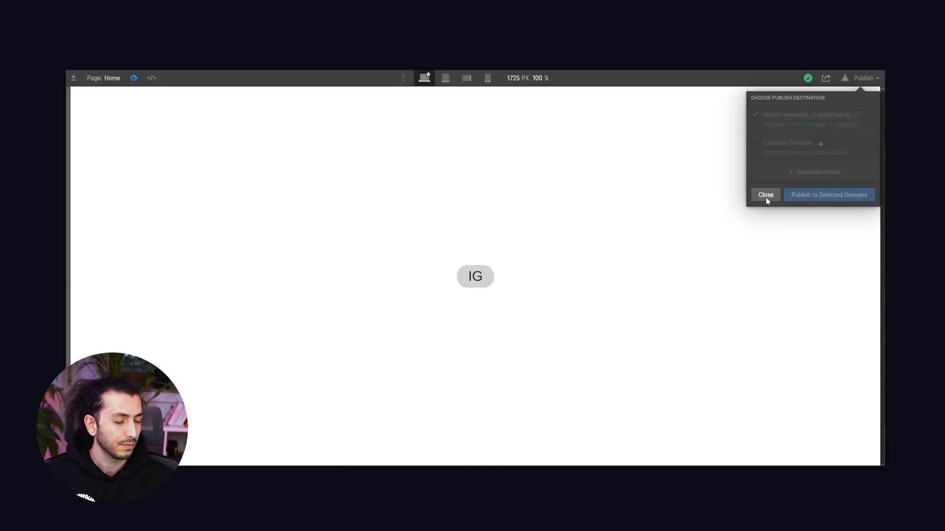
click(766, 195)
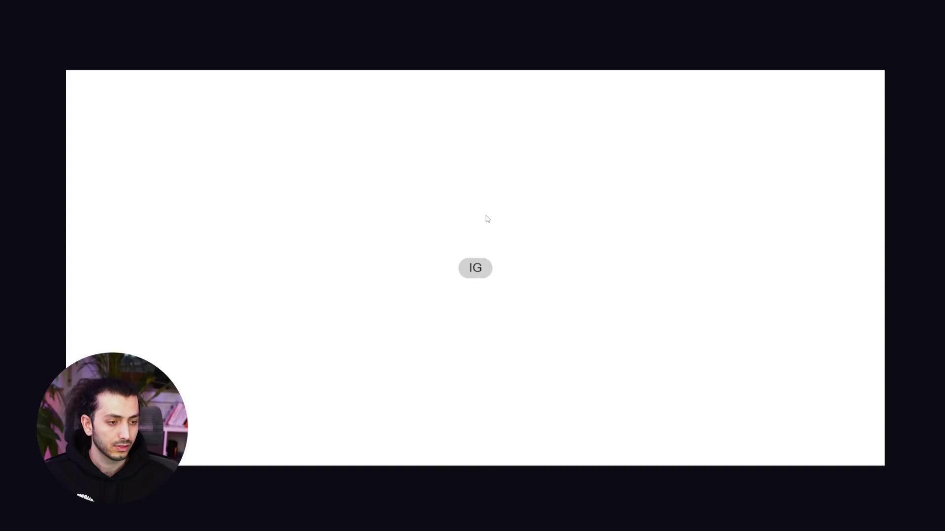